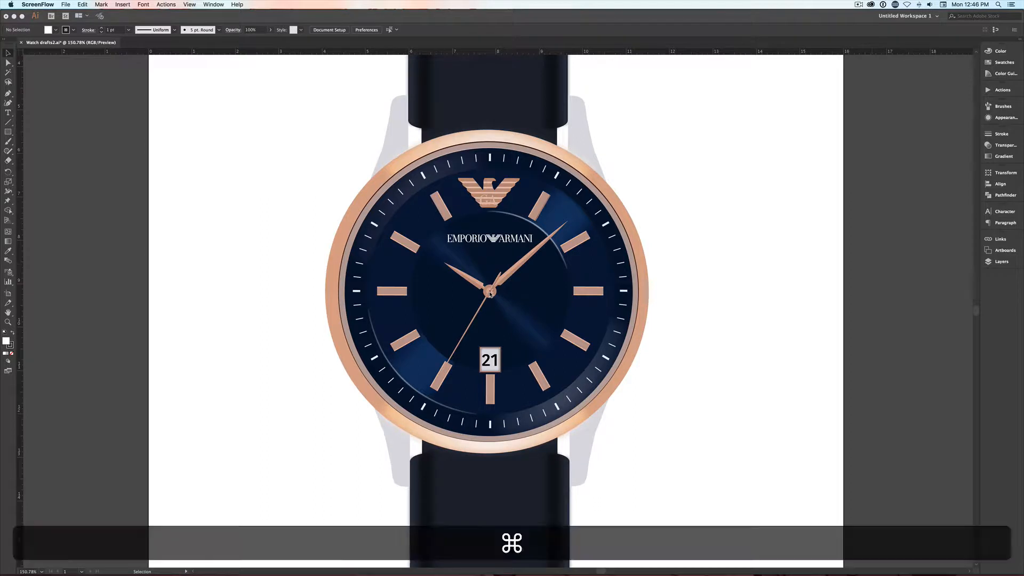
- Show the guides and place a horizontal and a vertical guide crossing at the centre of the watch dial
key("super+semicolon")
left_click(508, 57)
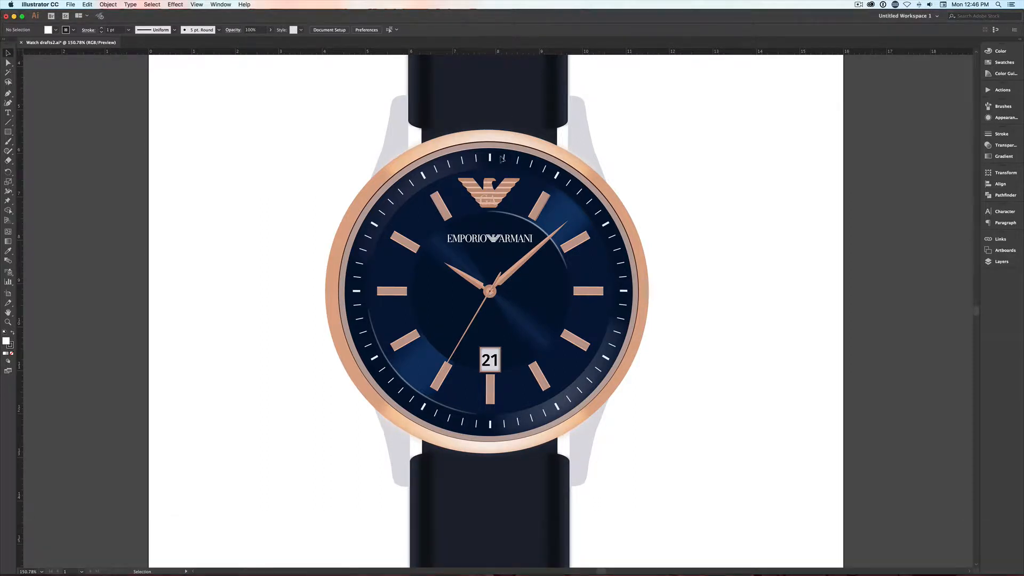
left_click_drag(507, 50, 513, 291)
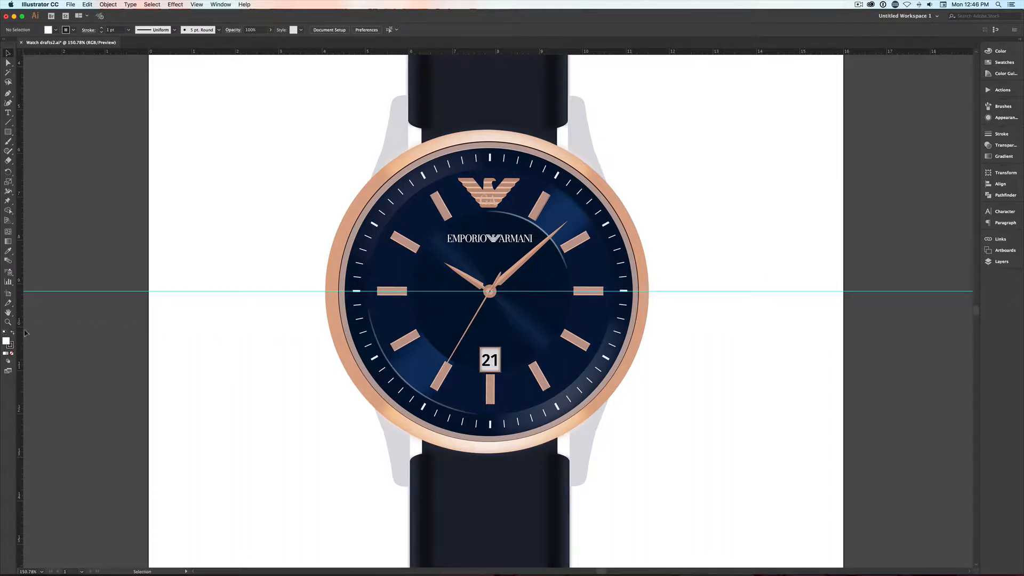
left_click_drag(20, 334, 486, 329)
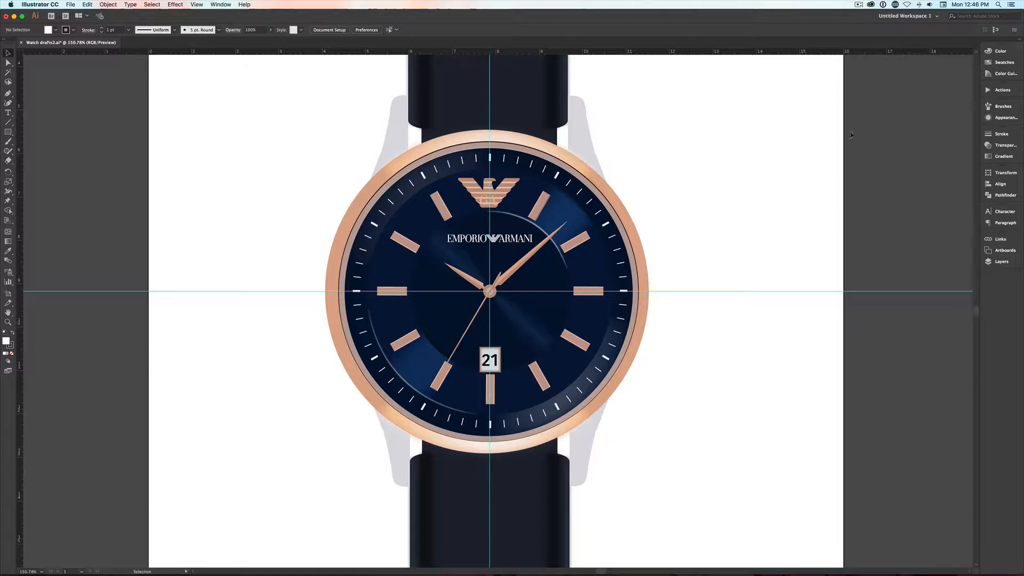
- Draw an ellipse about 0.76 × 2.09 in and a rectangle about 1.09 × 1.80 in beside the watch
key("l")
left_click_drag(677, 123, 710, 213)
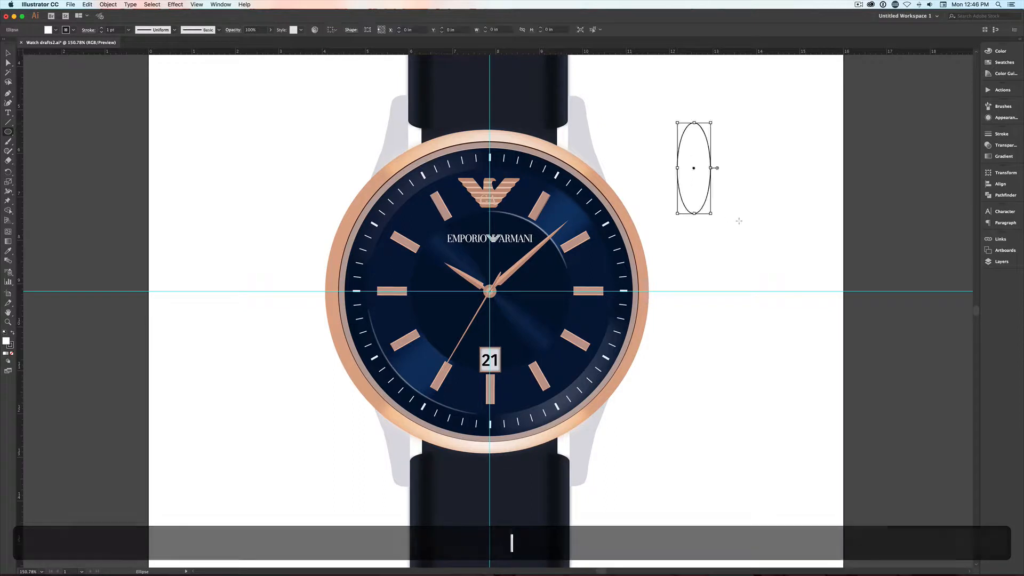
key("m")
left_click_drag(816, 110, 863, 188)
- Make a blend between the ellipse and the rectangle
key("v")
left_click_drag(842, 223, 663, 142)
left_click(109, 4)
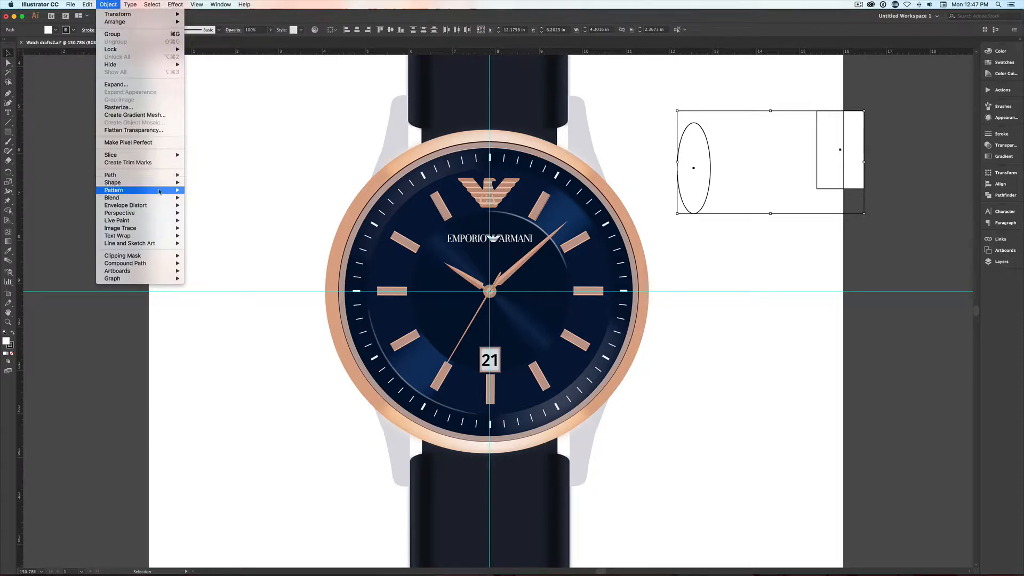
mouse_move(169, 202)
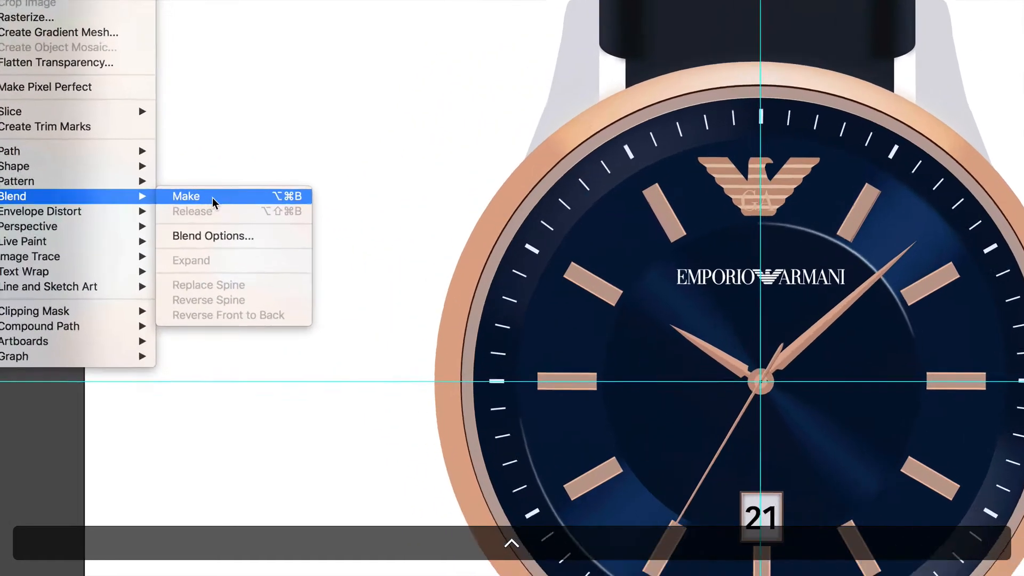
left_click(212, 198)
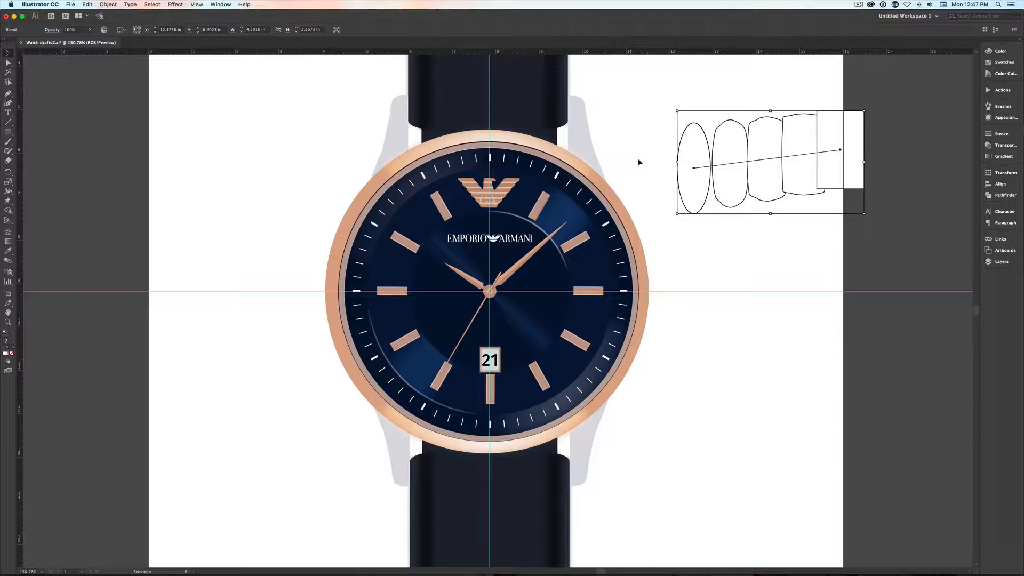
- Fill the blend's ellipse with red, leaving the rectangle unselected
key("a")
left_click(702, 192)
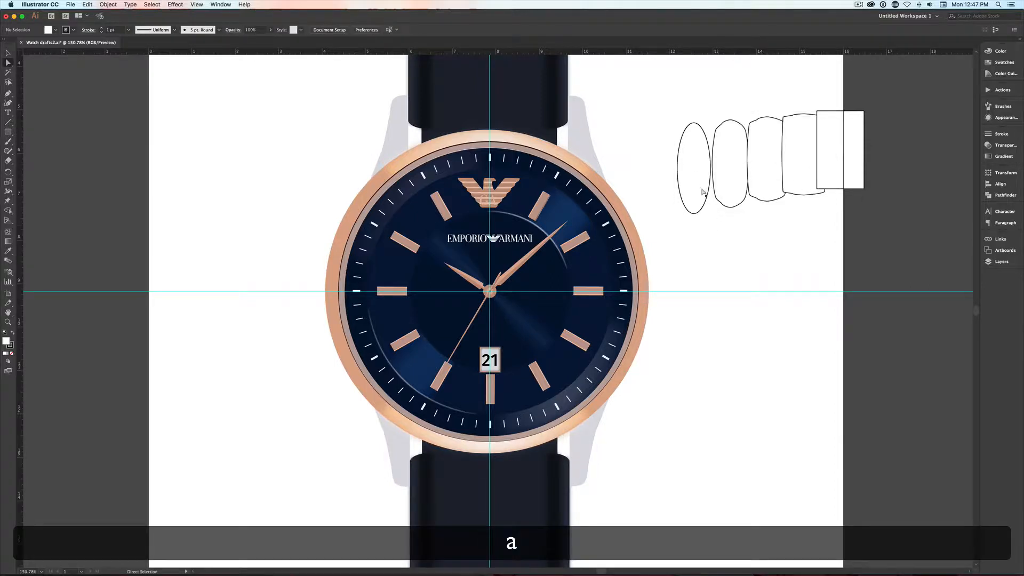
left_click(1006, 63)
left_click(906, 72)
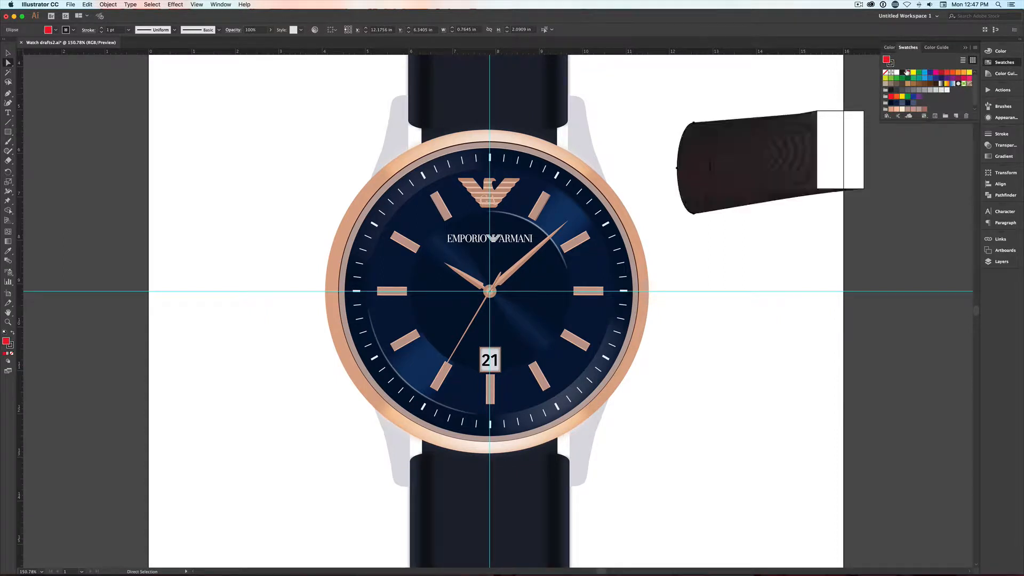
- Fill the blend's rectangle with yellow and remove its stroke
left_click(843, 155)
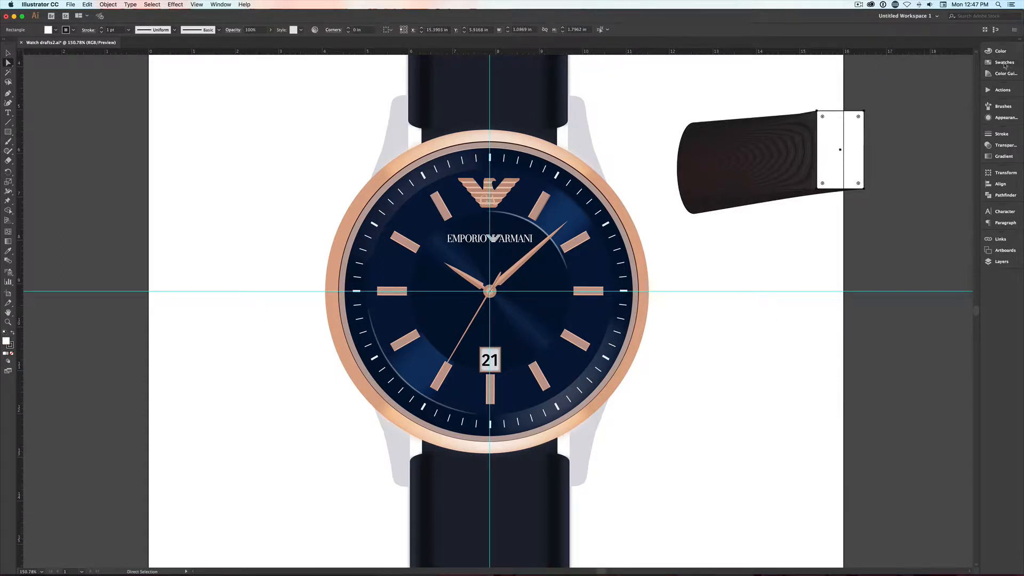
left_click(1005, 62)
left_click(968, 72)
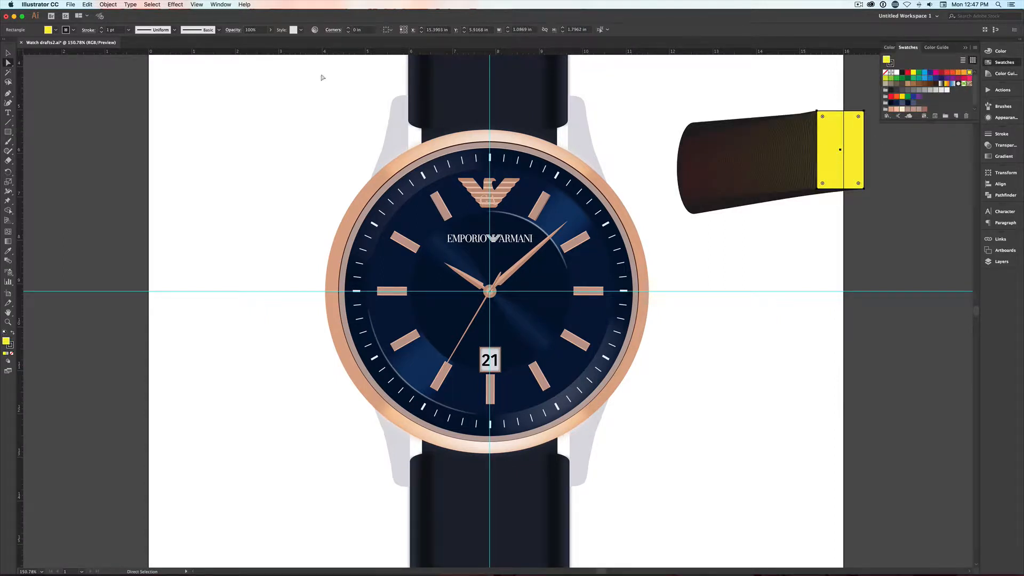
key("x")
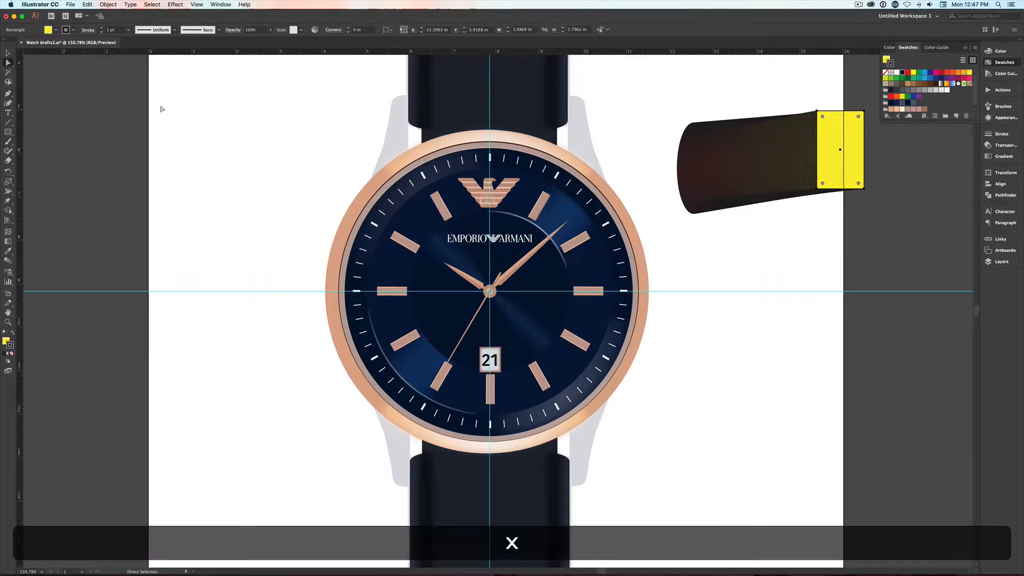
key("slash")
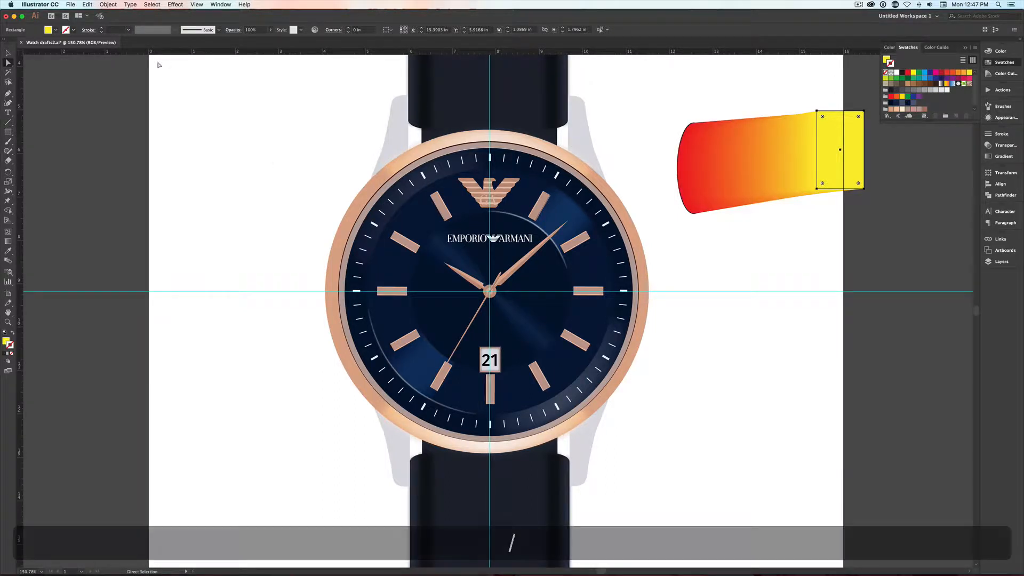
- Set the blend's spacing to Specified Steps with 3 steps and preview it
left_click(105, 5)
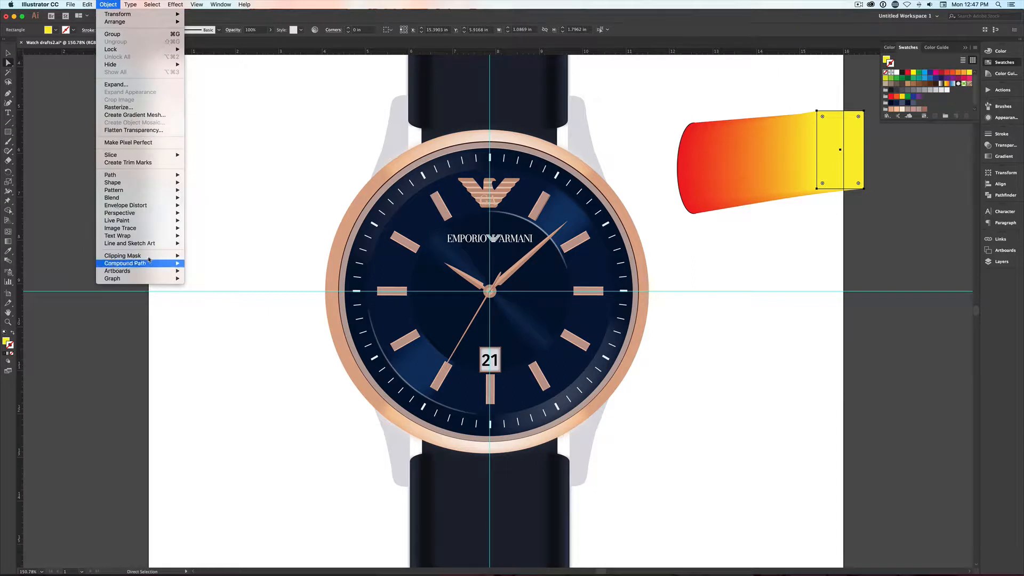
mouse_move(153, 199)
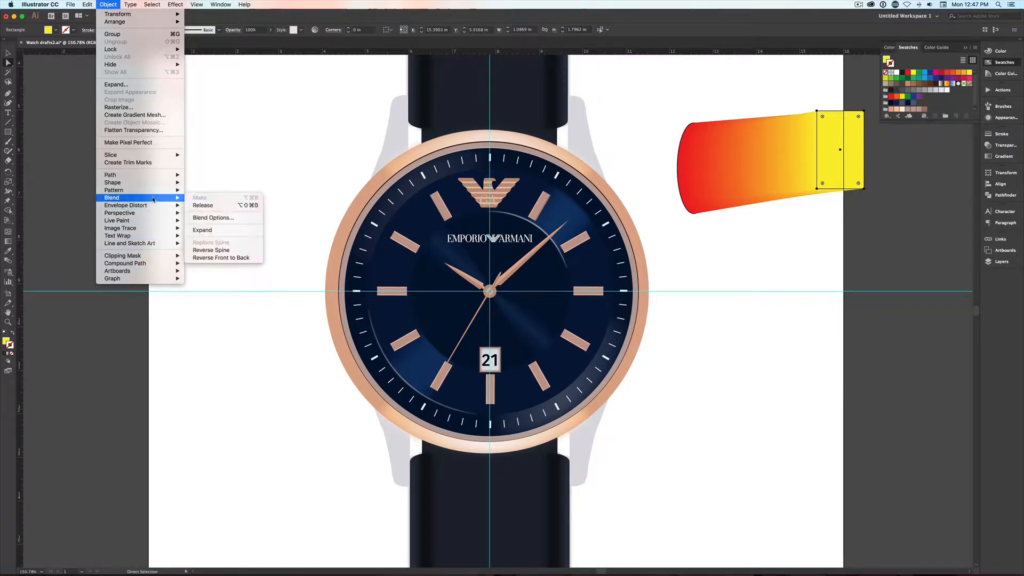
left_click(216, 218)
left_click(329, 171)
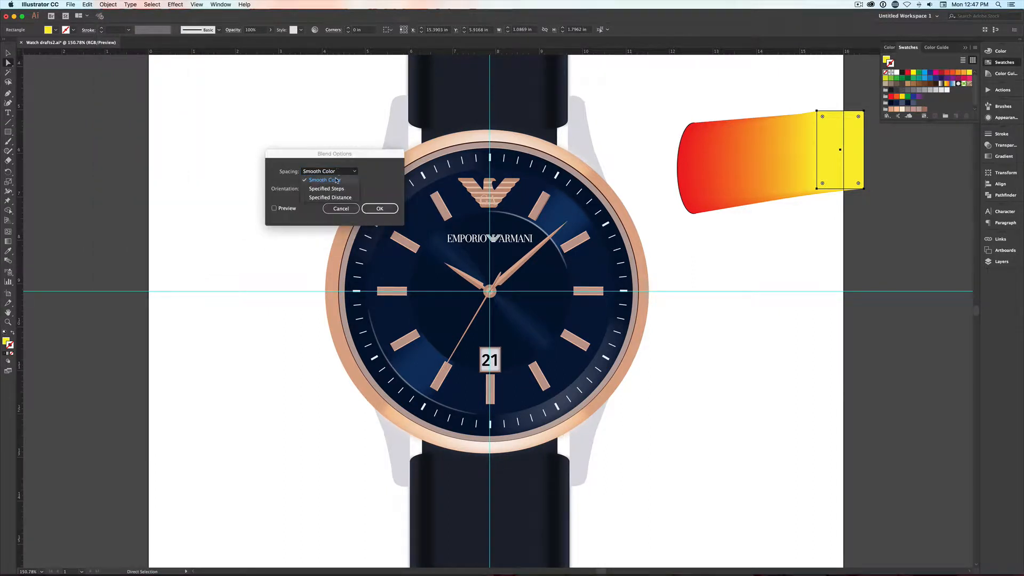
left_click(333, 181)
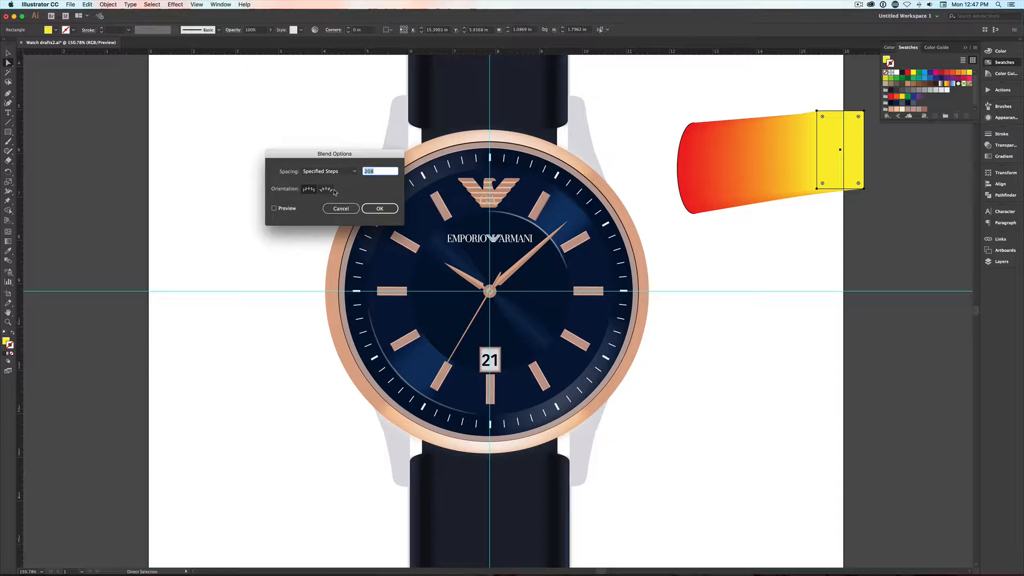
left_click(287, 208)
left_click(381, 174)
type("3")
- Preview the blend with step counts between 2 and 4, and discard the blend option changes
key("Down")
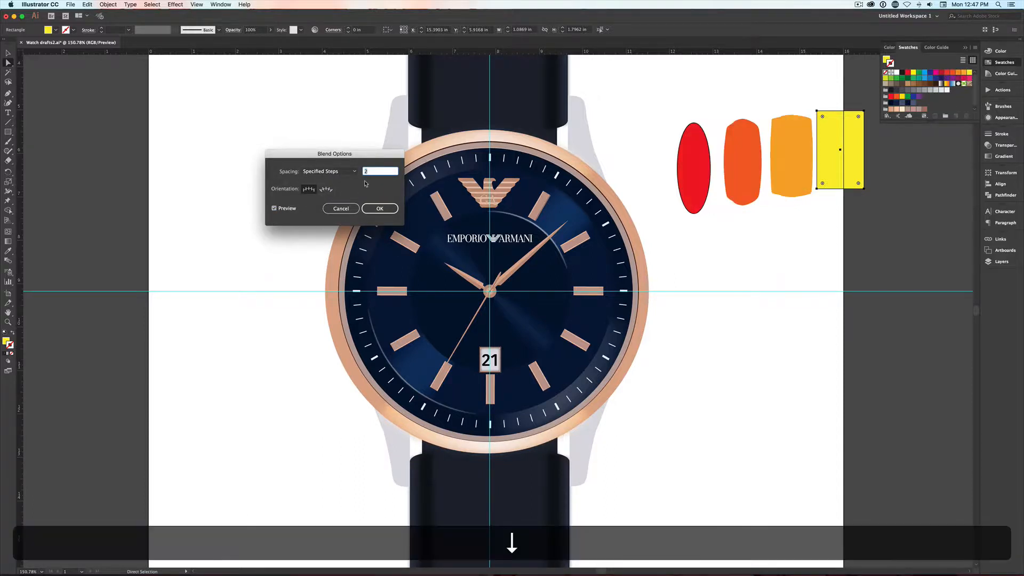
key("Up")
key("Down")
key("Up")
key("Up")
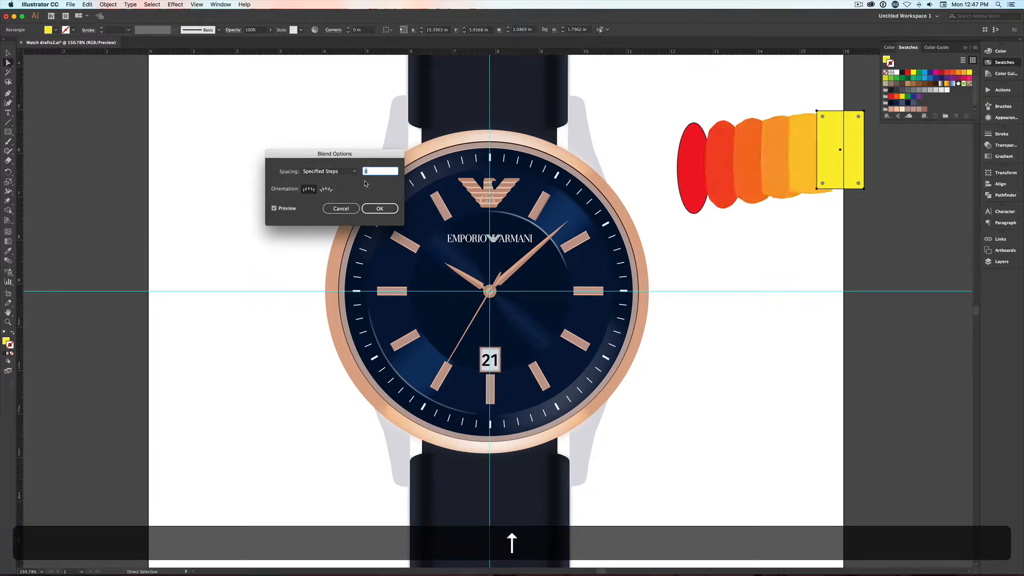
key("Down")
key("Down")
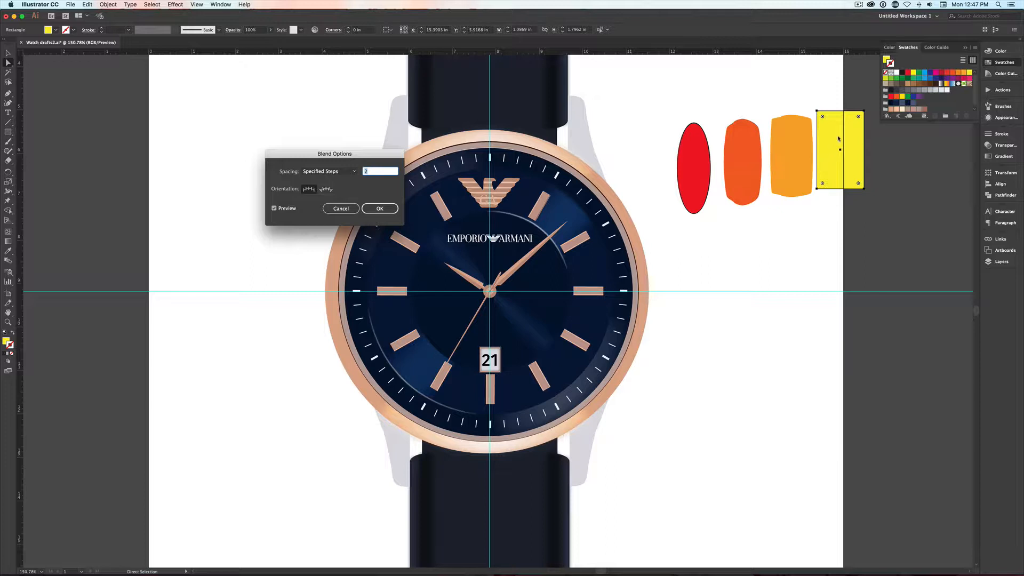
left_click(340, 208)
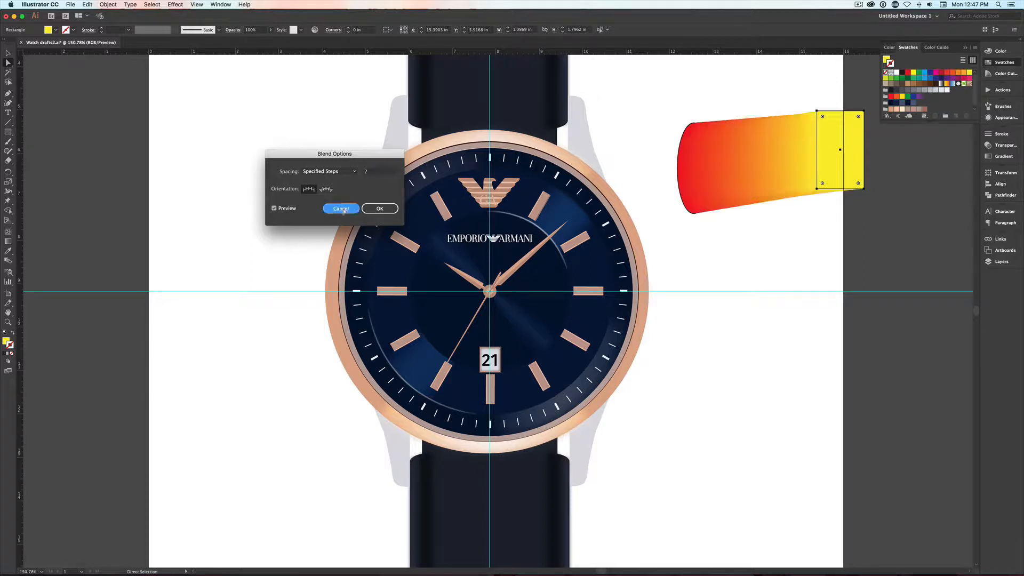
- Delete the red-to-yellow blend beside the watch
key("v")
left_click(737, 231)
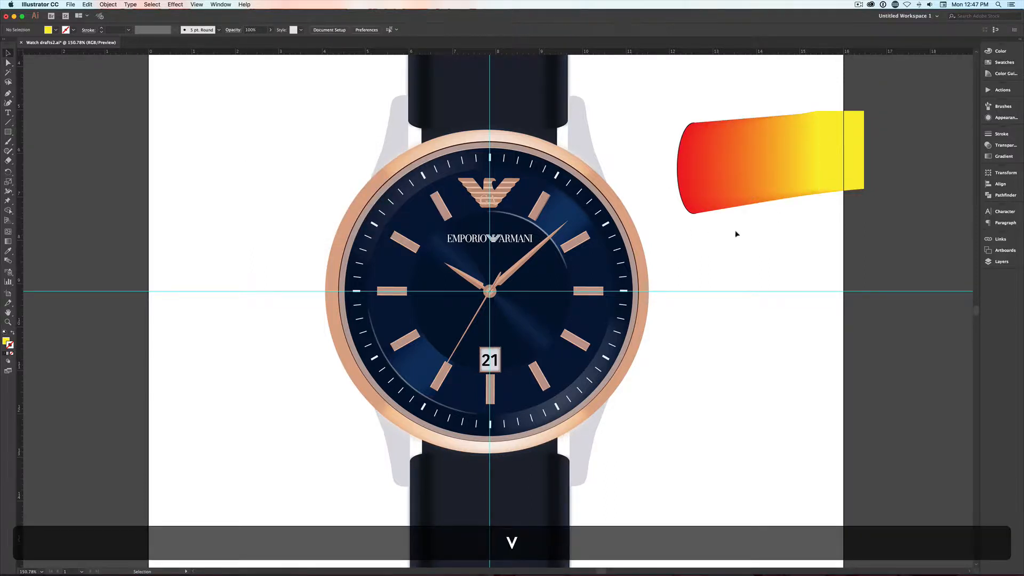
left_click_drag(712, 238, 863, 156)
key("BackSpace")
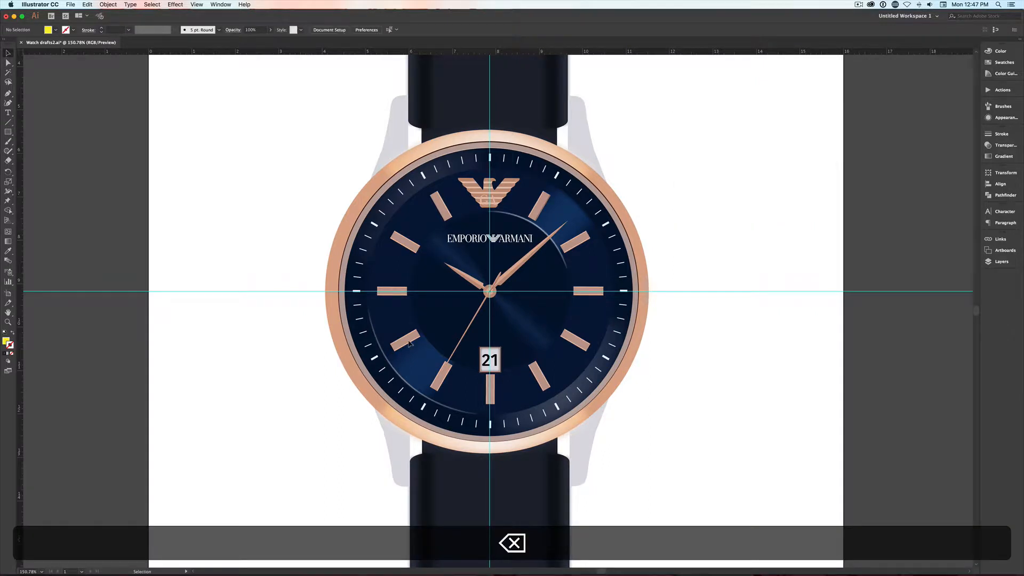
- Draw a circle about 3.78 in wide centred on the guide intersection, with a white 1 pt stroke and no fill
key("l")
left_click_drag(489, 291, 551, 371)
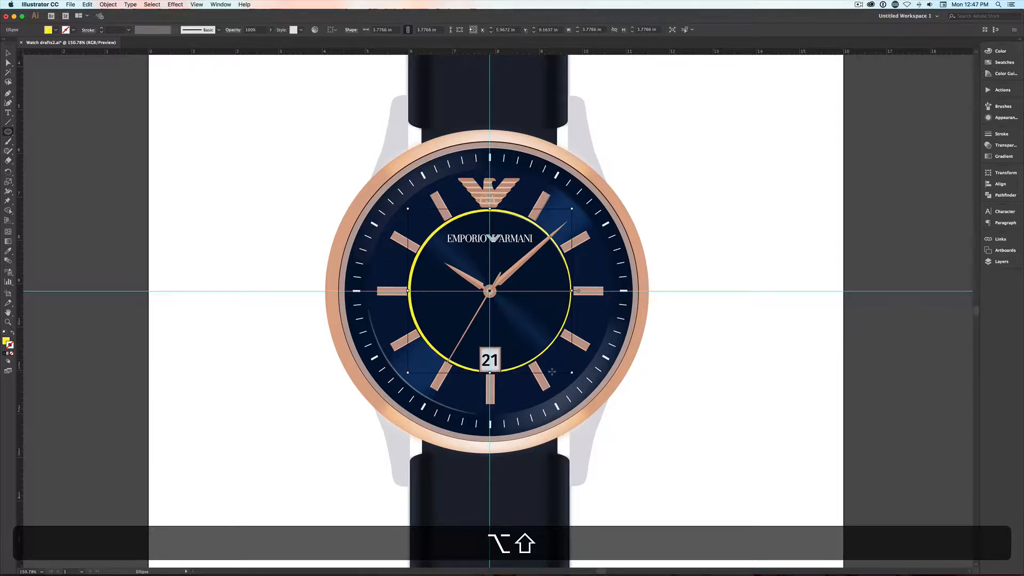
key("d")
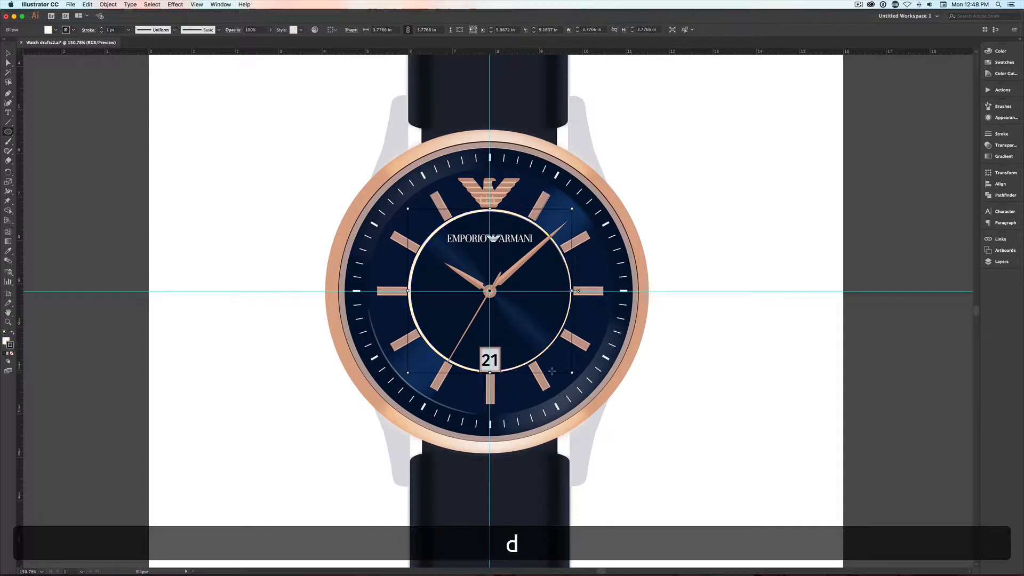
key("shift+x")
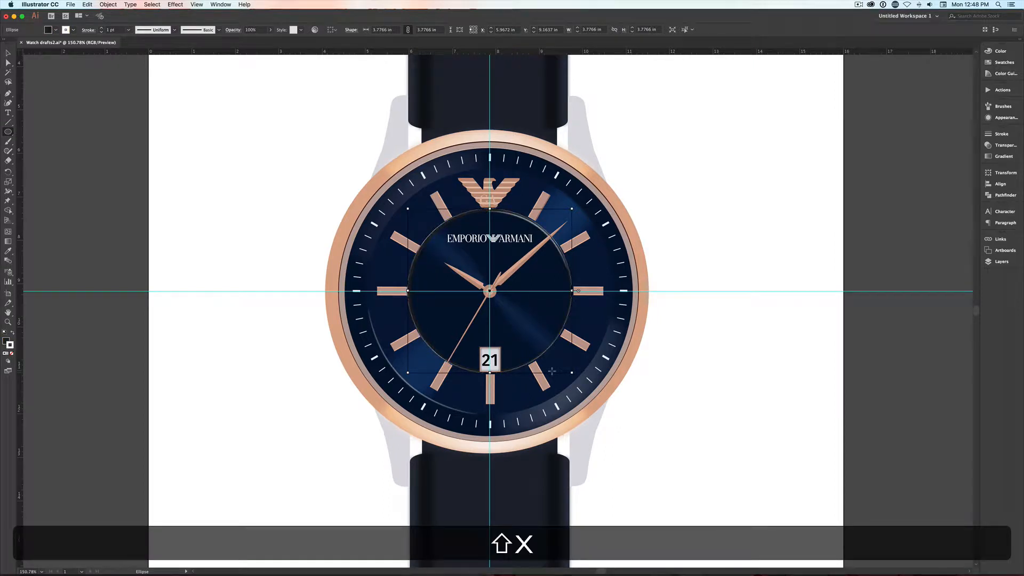
key("x")
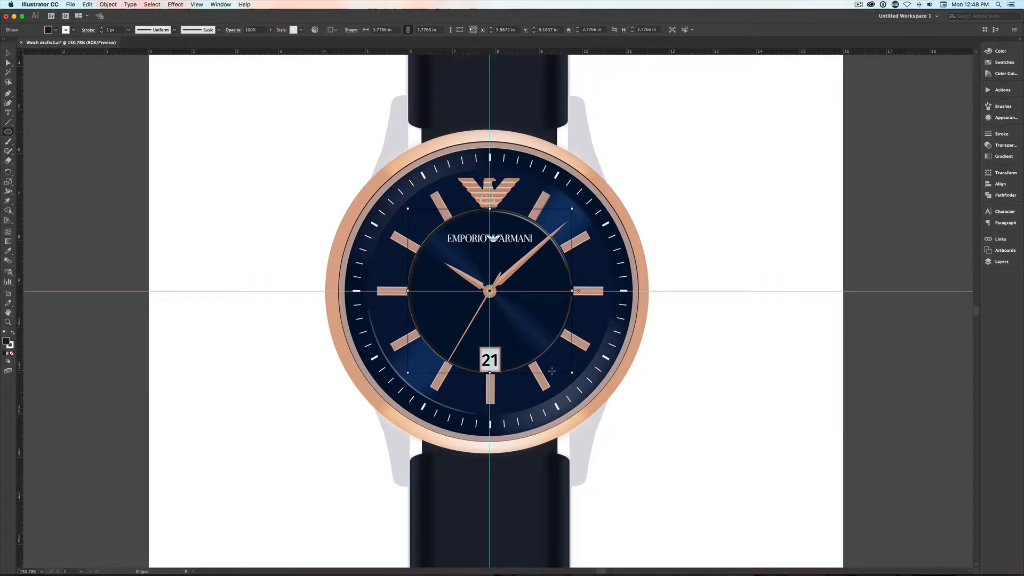
key("slash")
- Paste a copy of the white circle behind it and enlarge the copy from its centre to about 5.63 in wide
key("super+c")
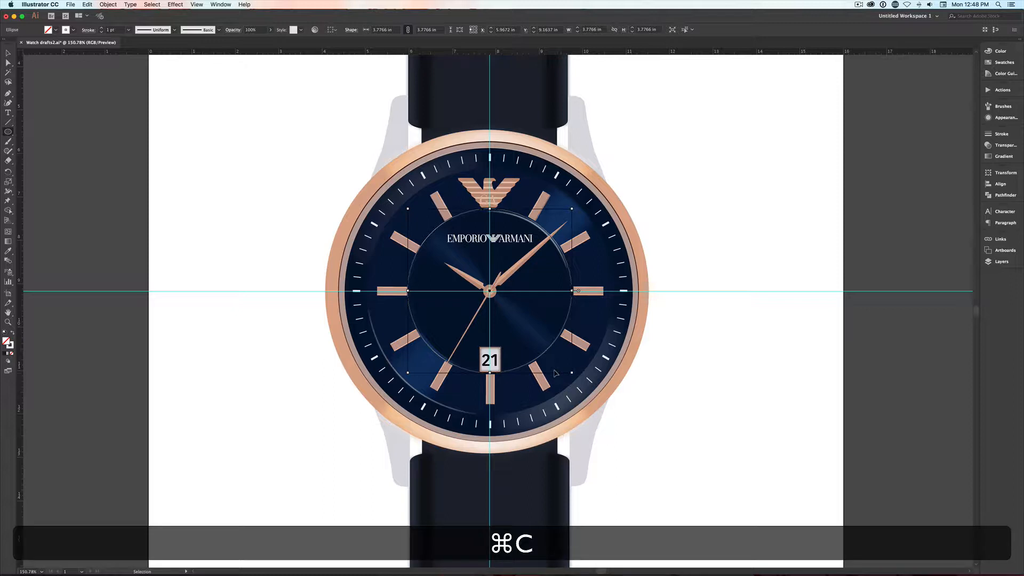
key("super+b")
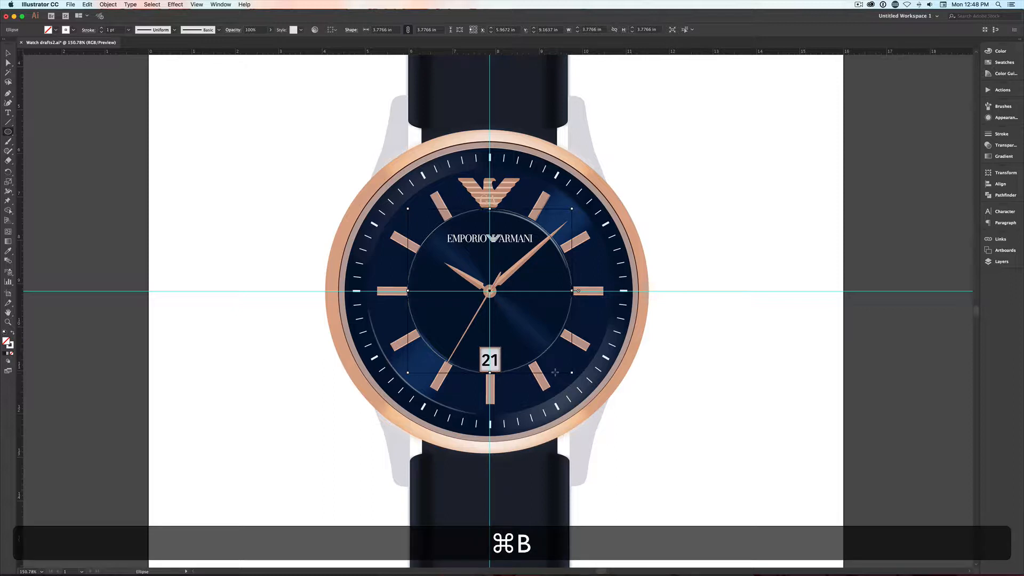
key("v")
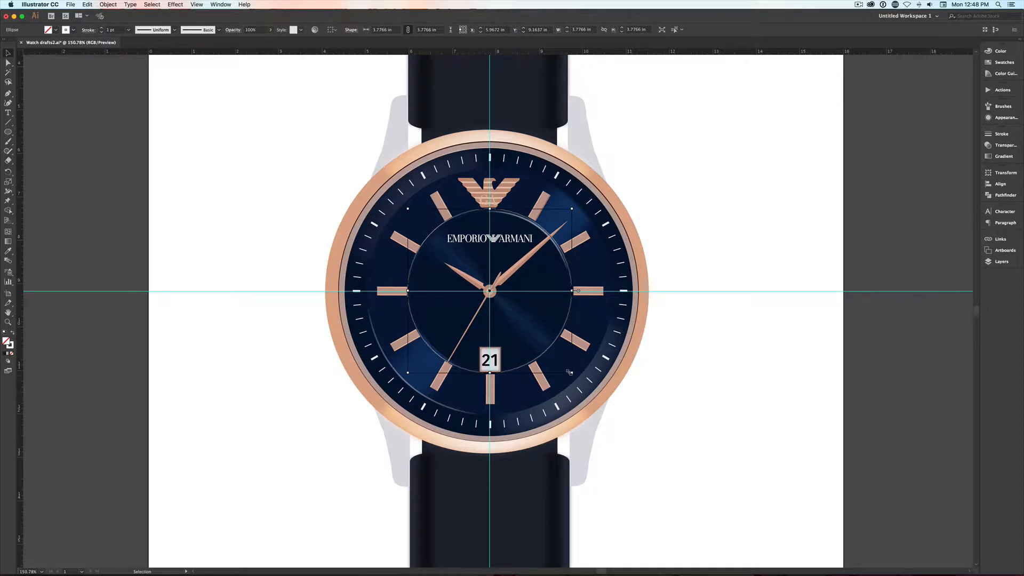
left_click_drag(570, 372, 616, 413)
scroll(613, 411, "down", 1)
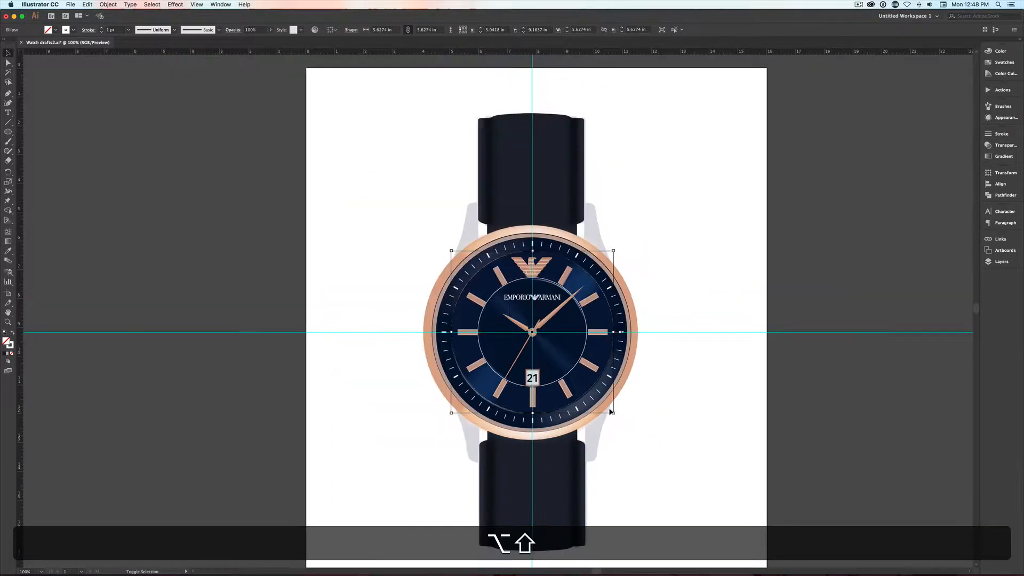
- Select both the inner and outer white circles on the watch dial together
key("z")
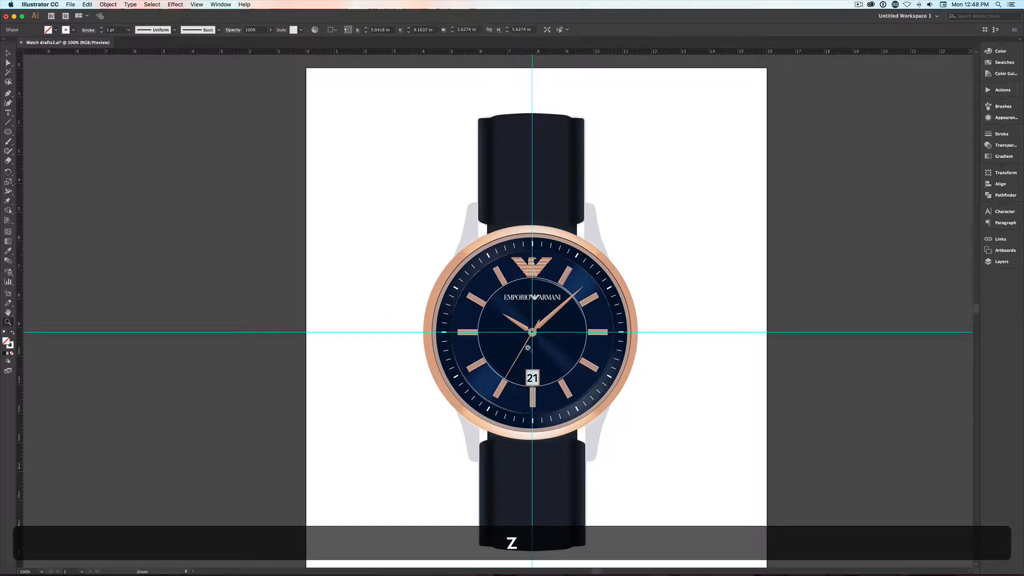
left_click_drag(531, 336, 593, 331)
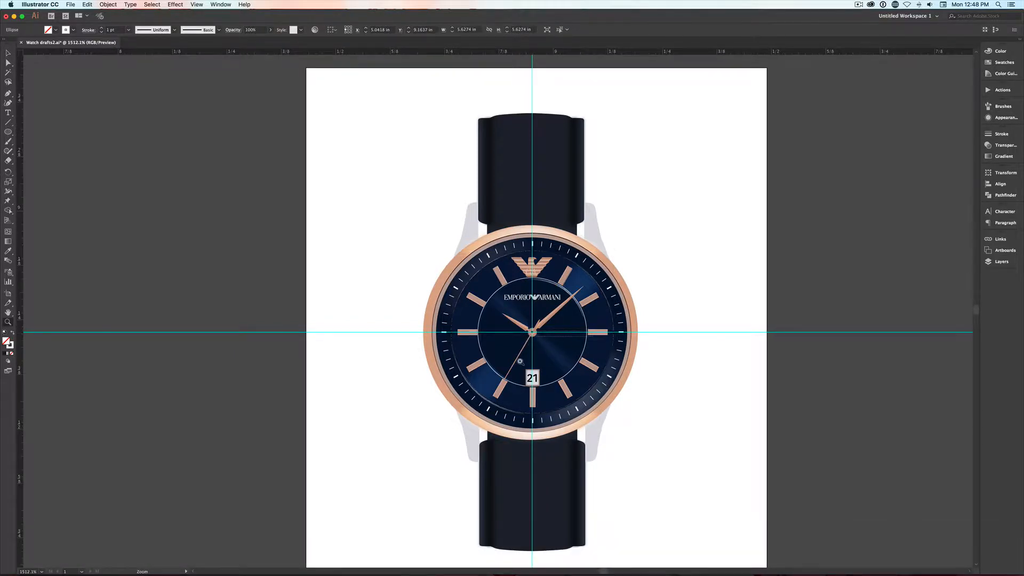
key("super+minus")
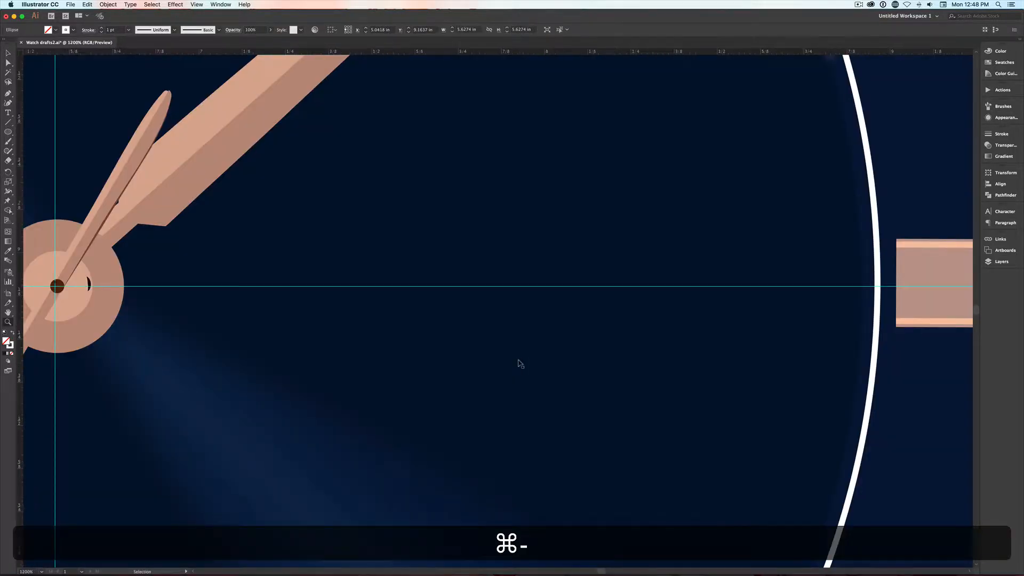
key("super+minus")
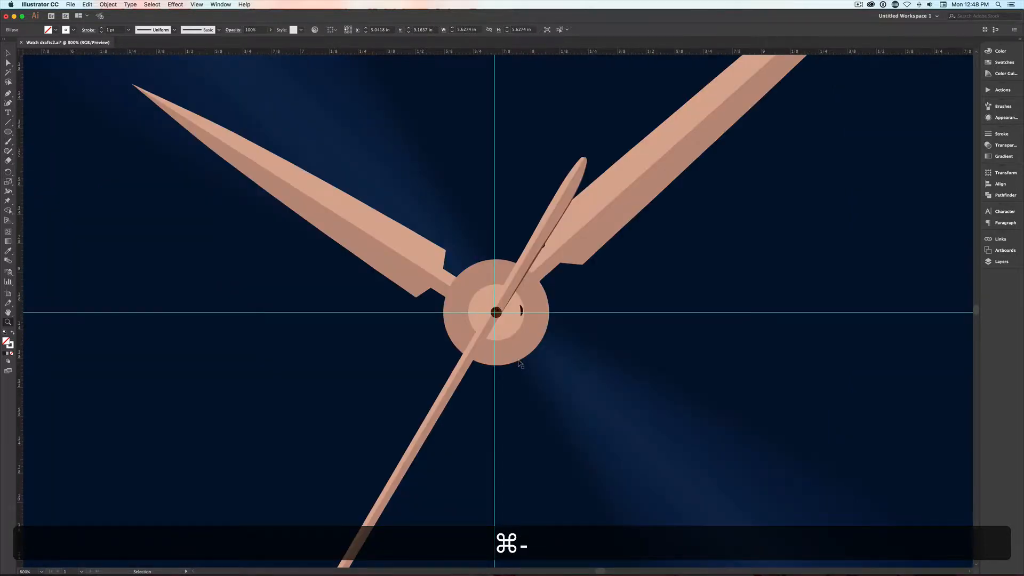
key("super+minus")
key("super+minus")
key("super+minus")
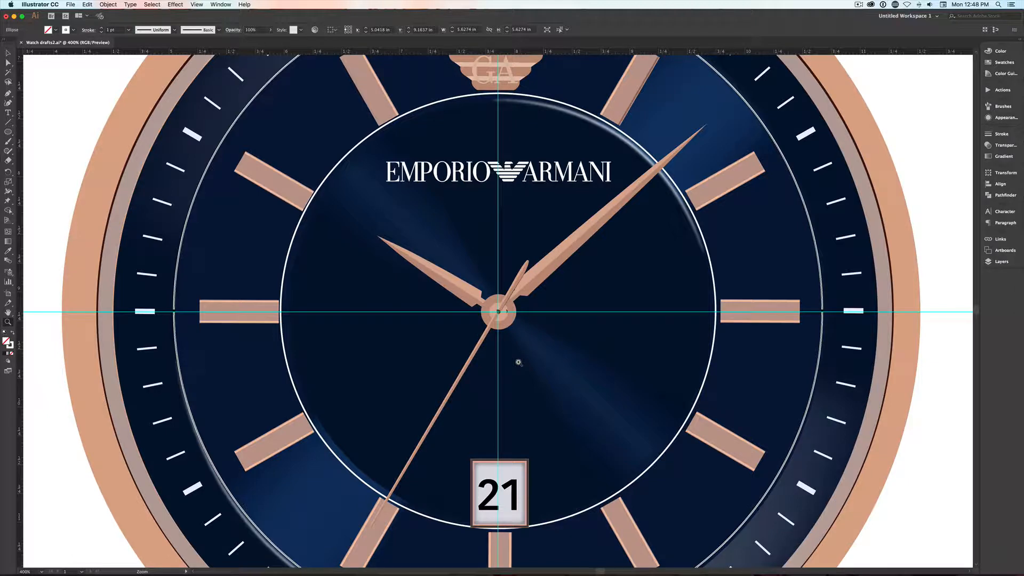
key("v")
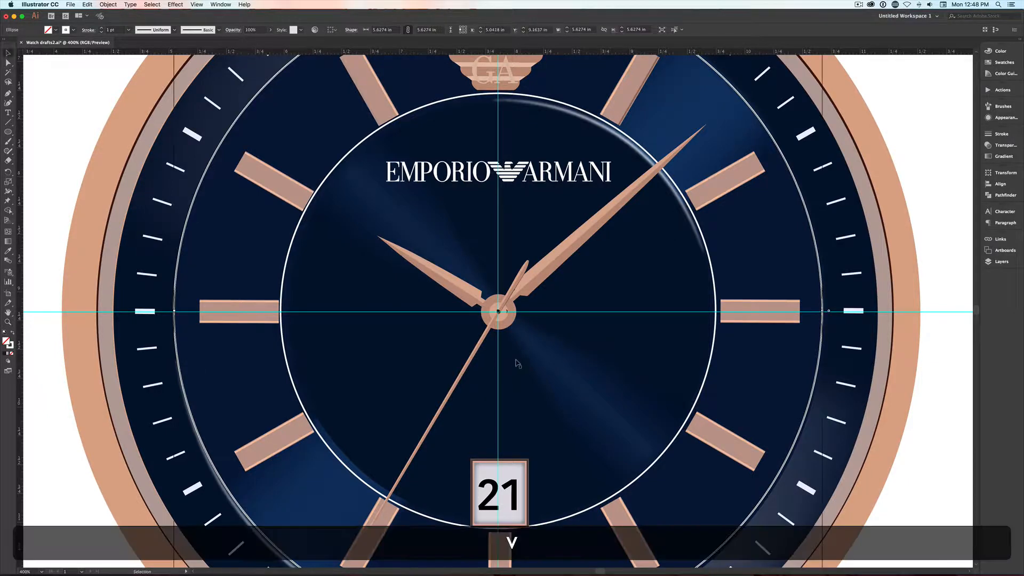
left_click(713, 282)
key("shift")
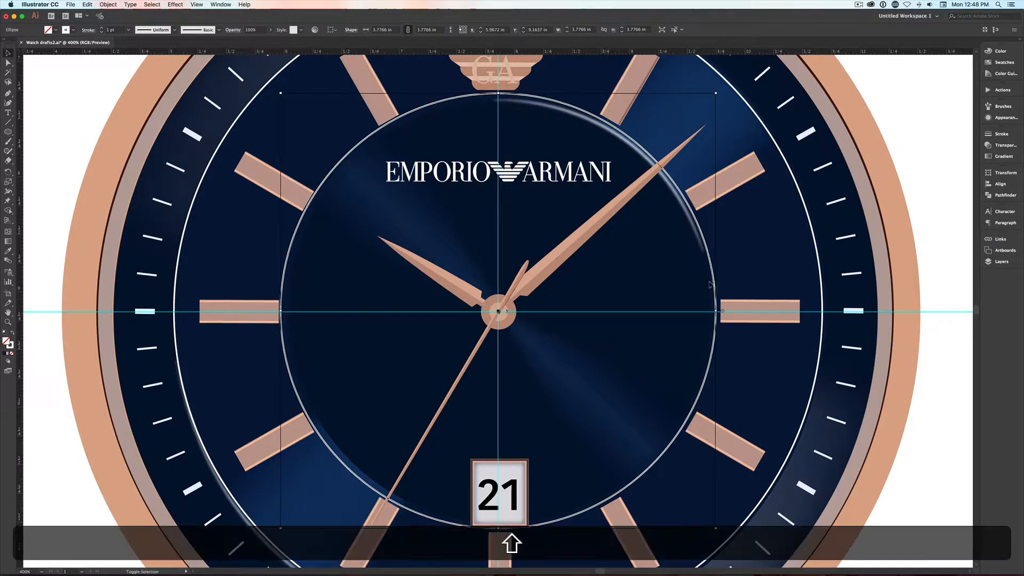
left_click(816, 272, "shift")
- Lock the Date Clock layer, collapse the Hour Clock layer and expand the grooves layer to show its two ellipses
left_click(1001, 261)
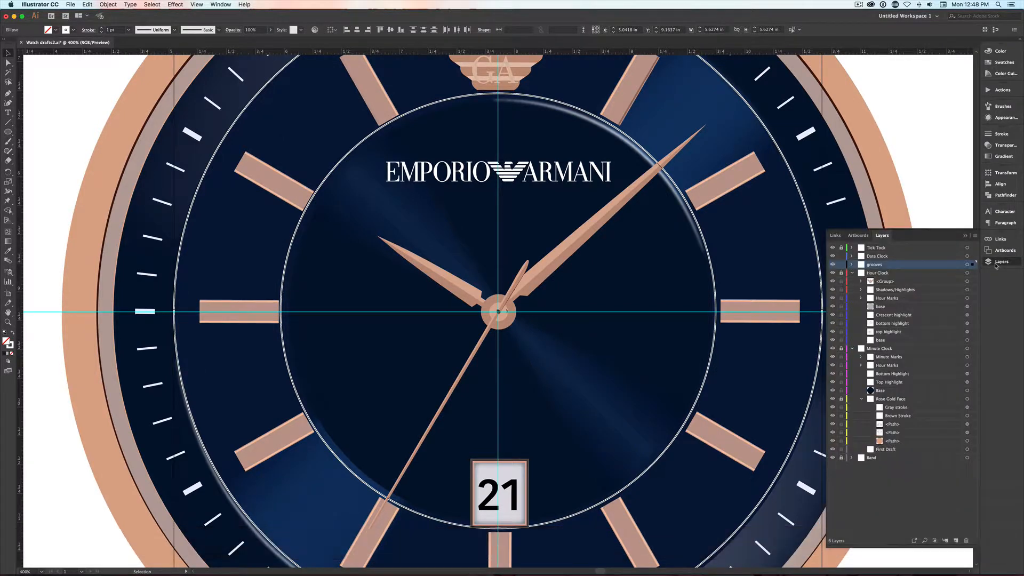
left_click(841, 255)
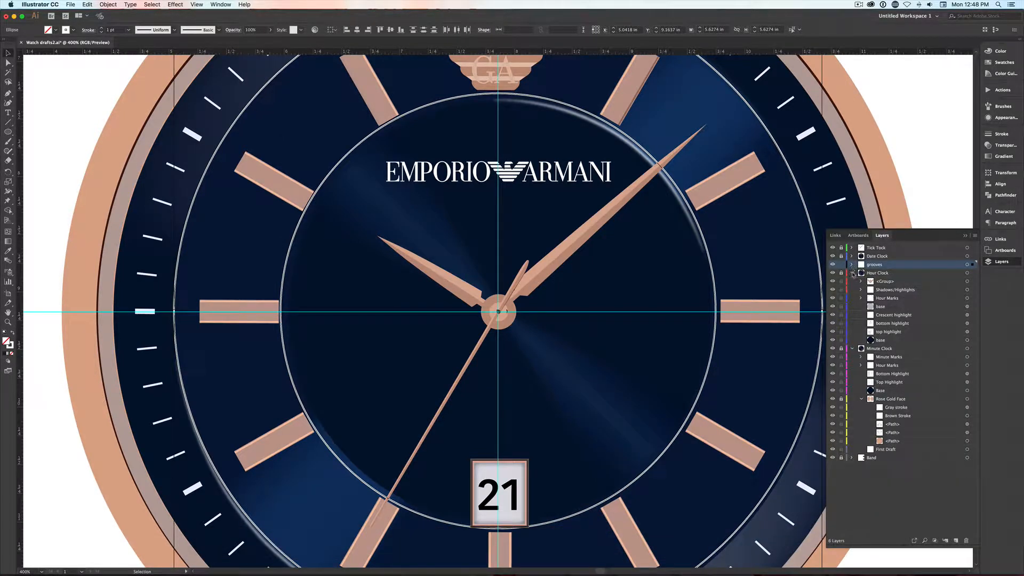
left_click(852, 273)
left_click(852, 265)
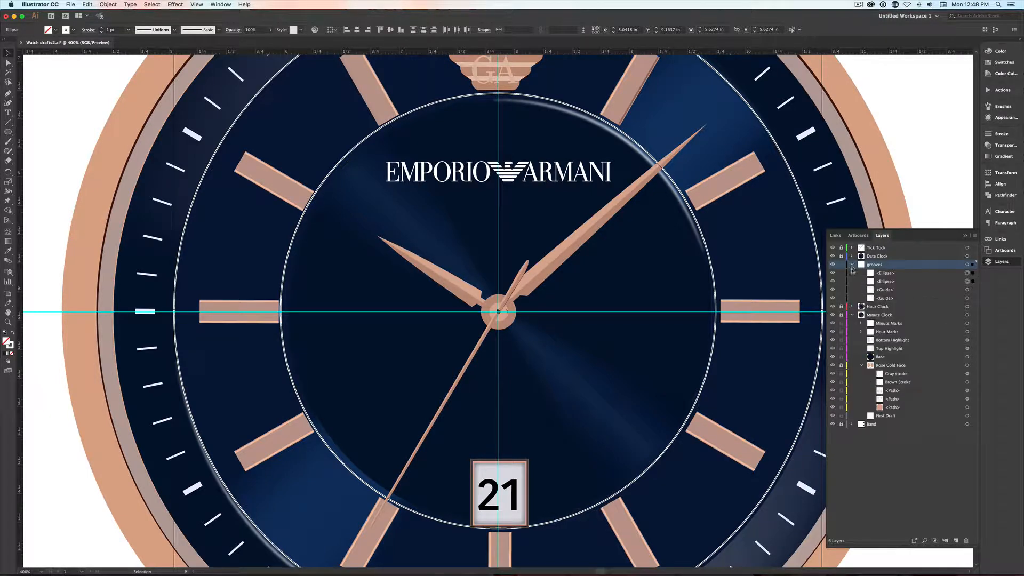
- Set the stroke weight of both selected circles to 0.5 pt
left_click(1000, 133)
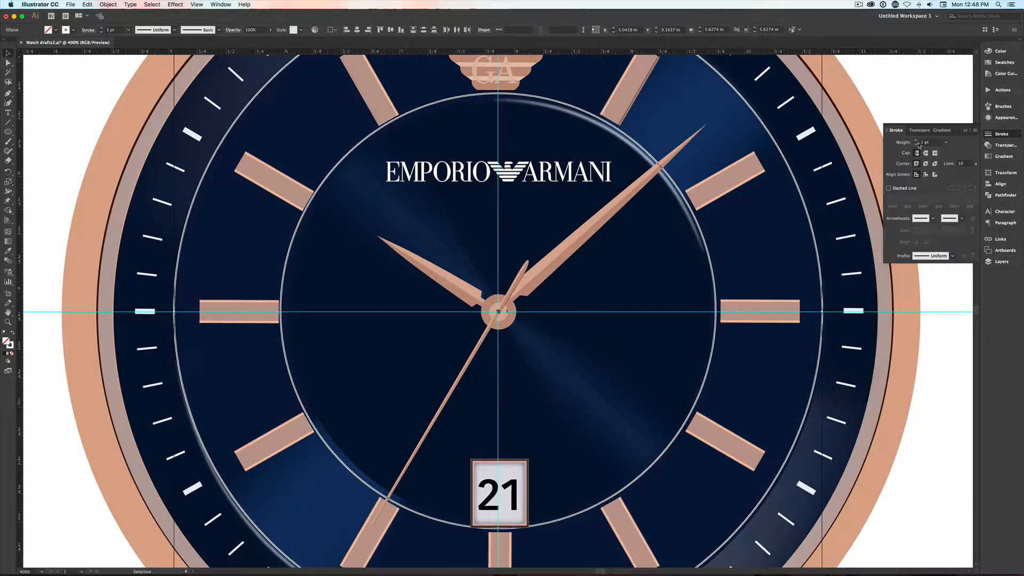
left_click(945, 143)
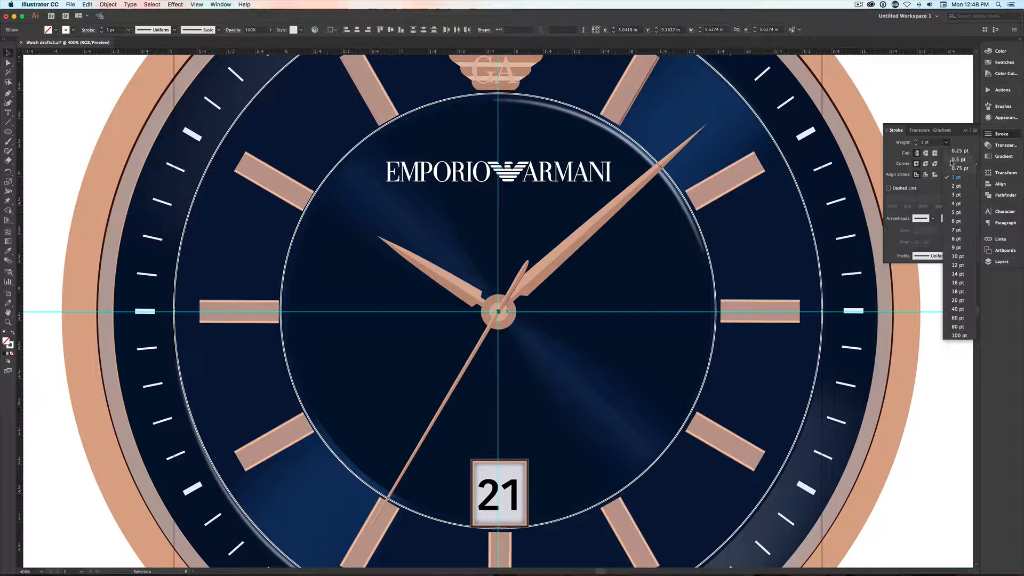
left_click(951, 163)
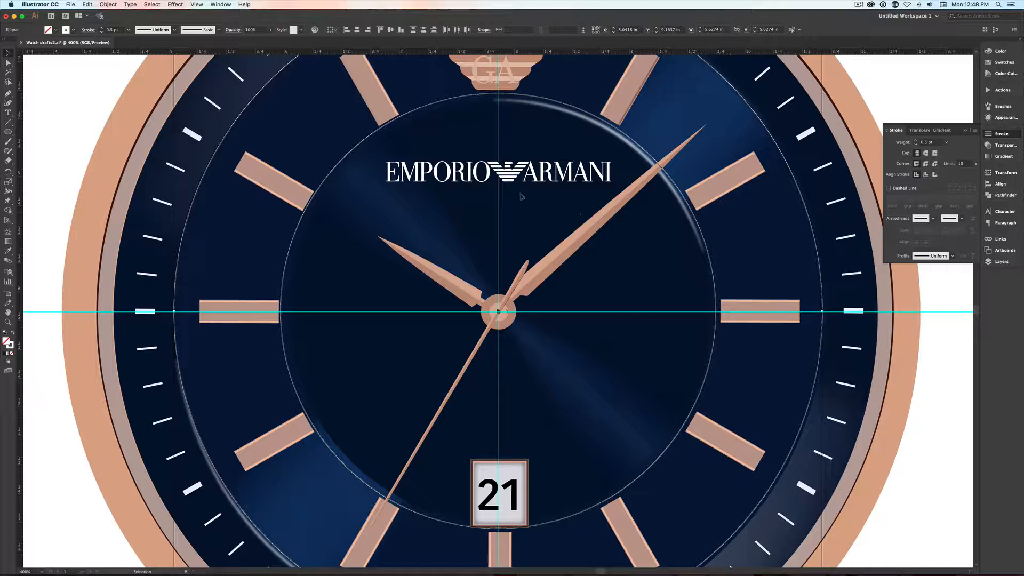
- Make a blend between the two selected white circles
left_click(108, 4)
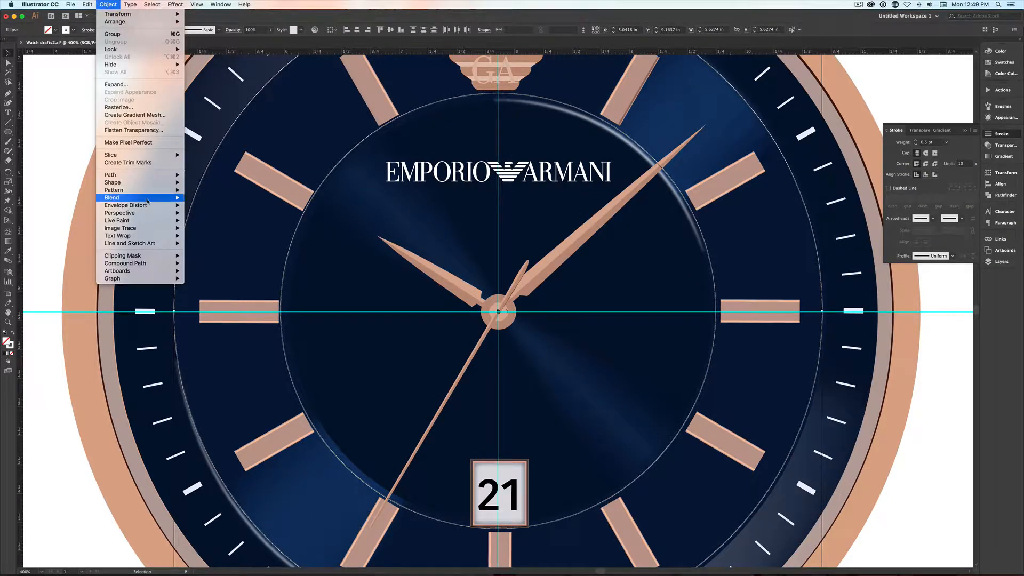
mouse_move(150, 200)
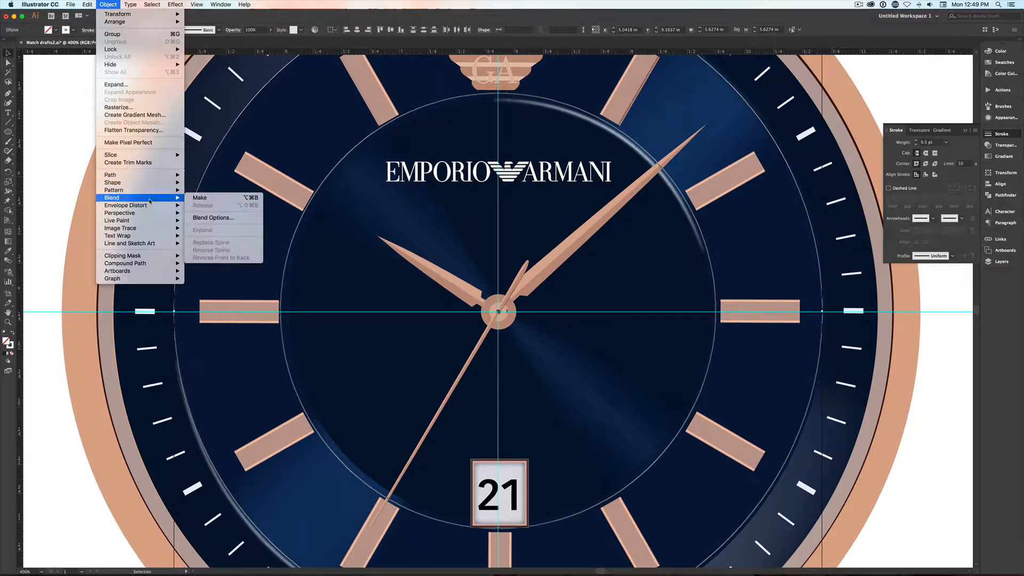
left_click(238, 201)
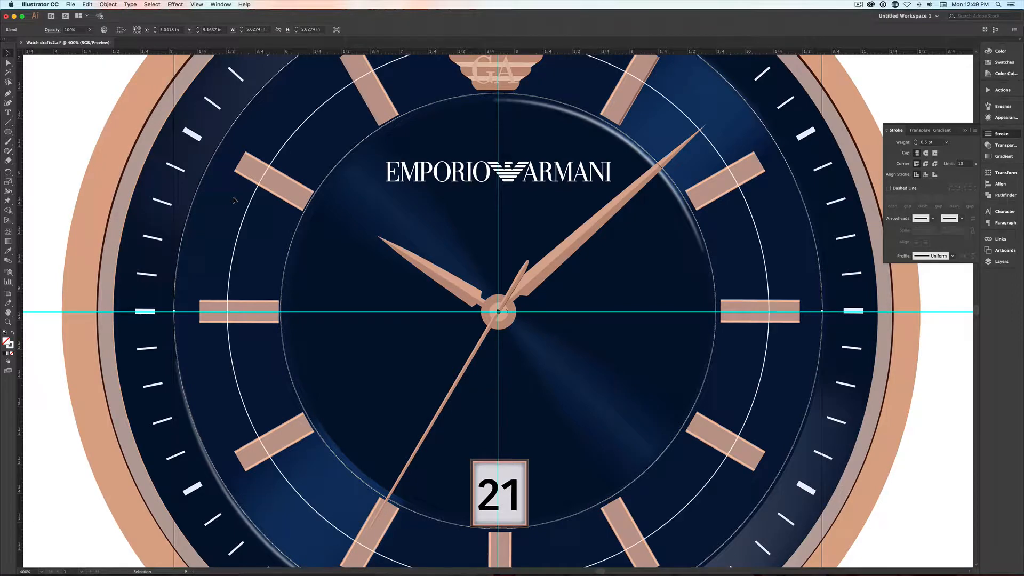
- Set the circle blend's spacing to Specified Steps with 50 steps and preview it
left_click(108, 4)
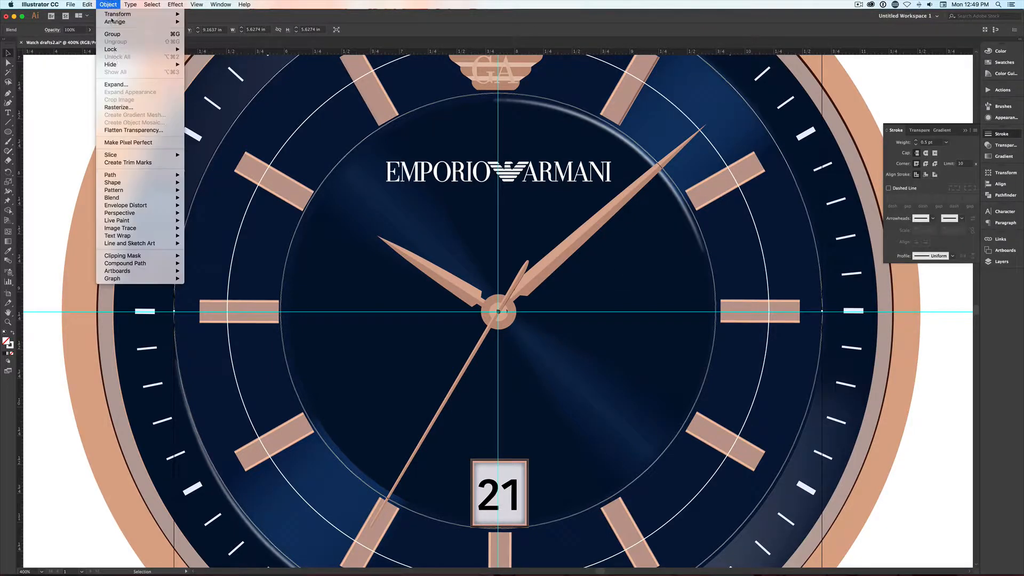
mouse_move(160, 197)
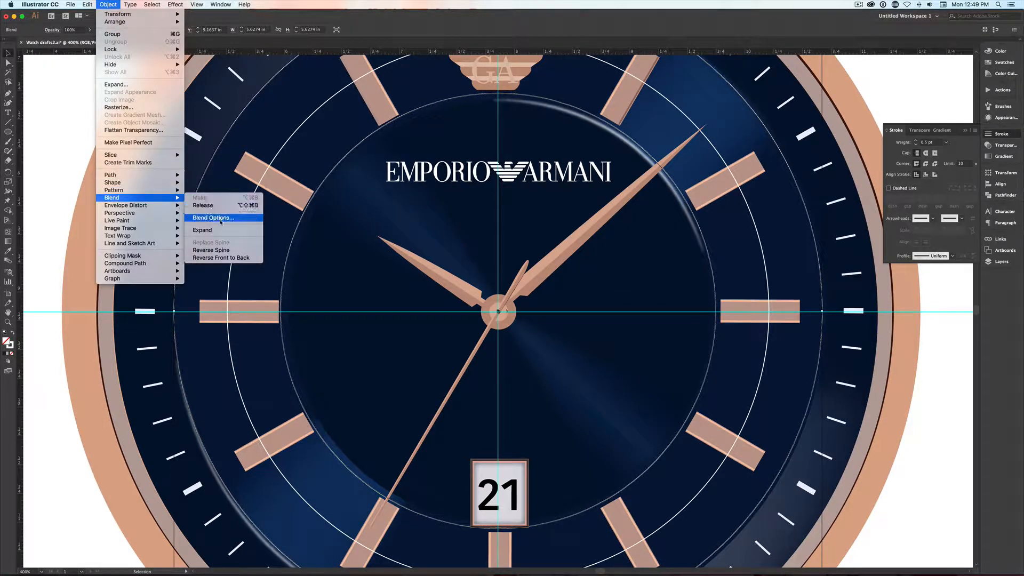
left_click(213, 217)
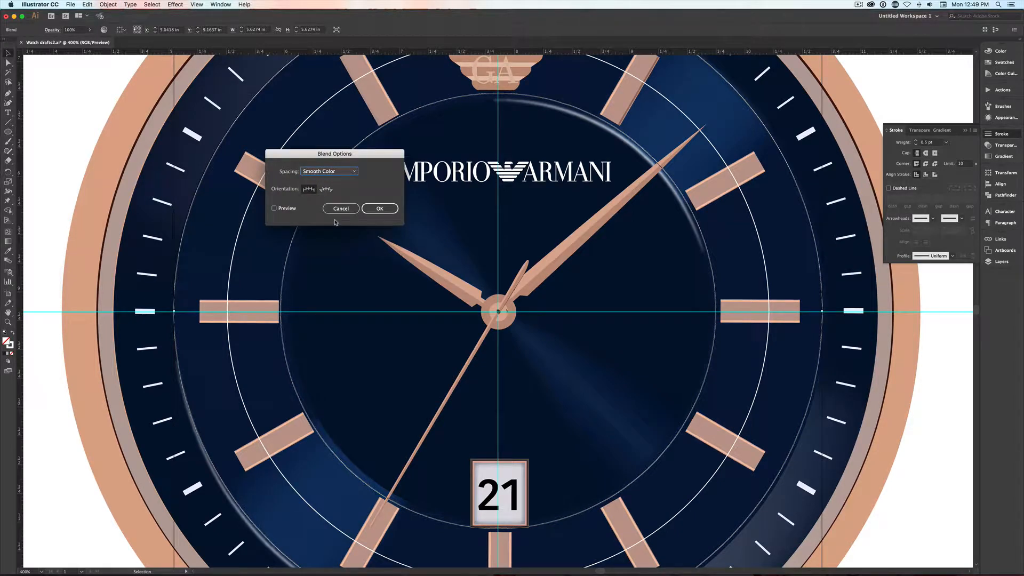
left_click(341, 174)
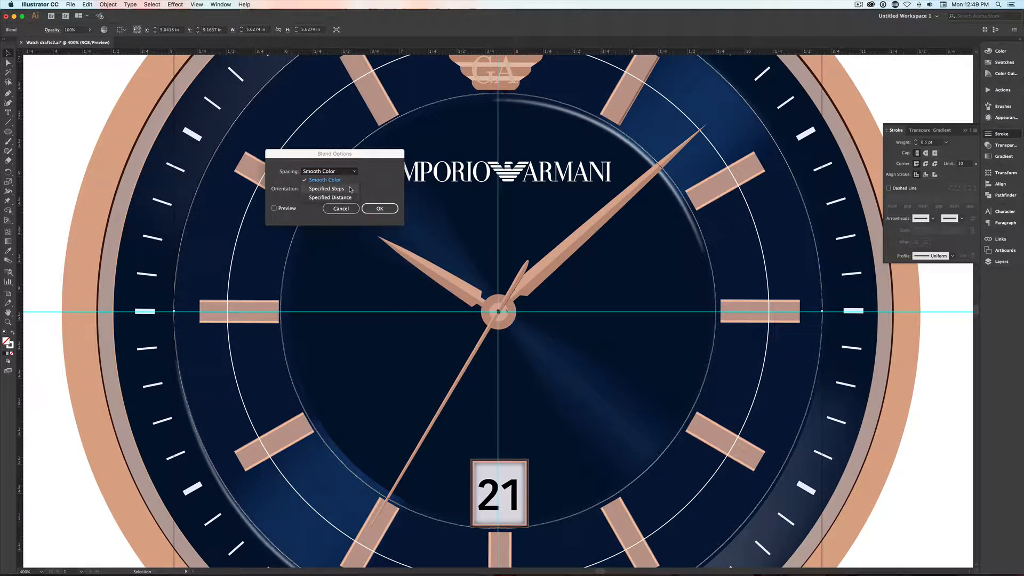
left_click(350, 189)
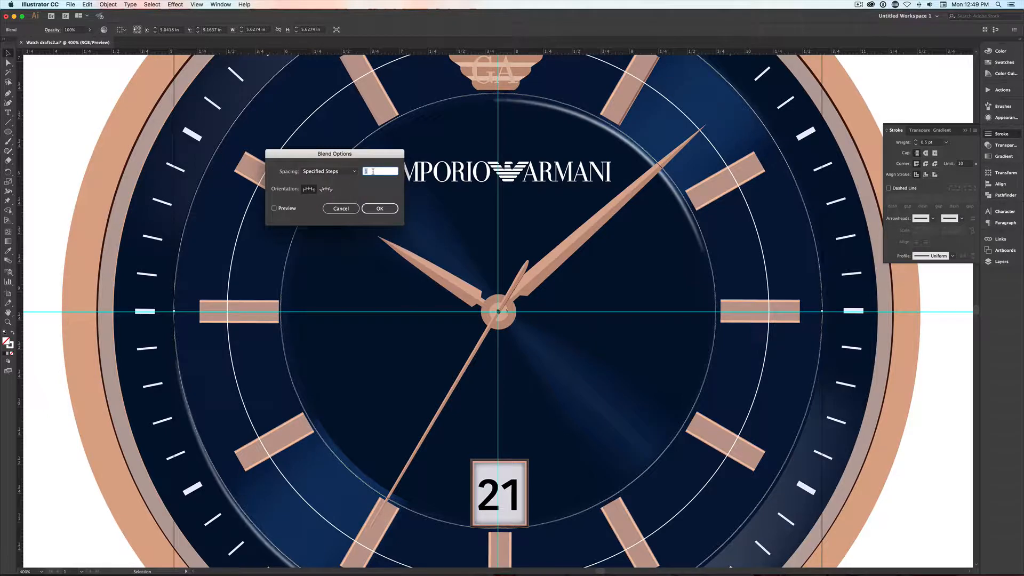
type("50")
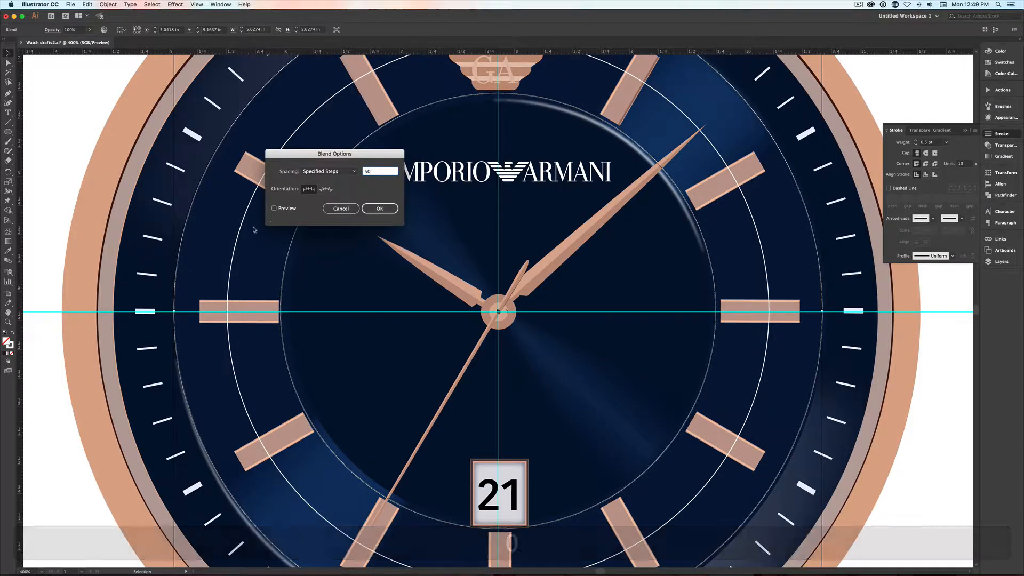
left_click(274, 208)
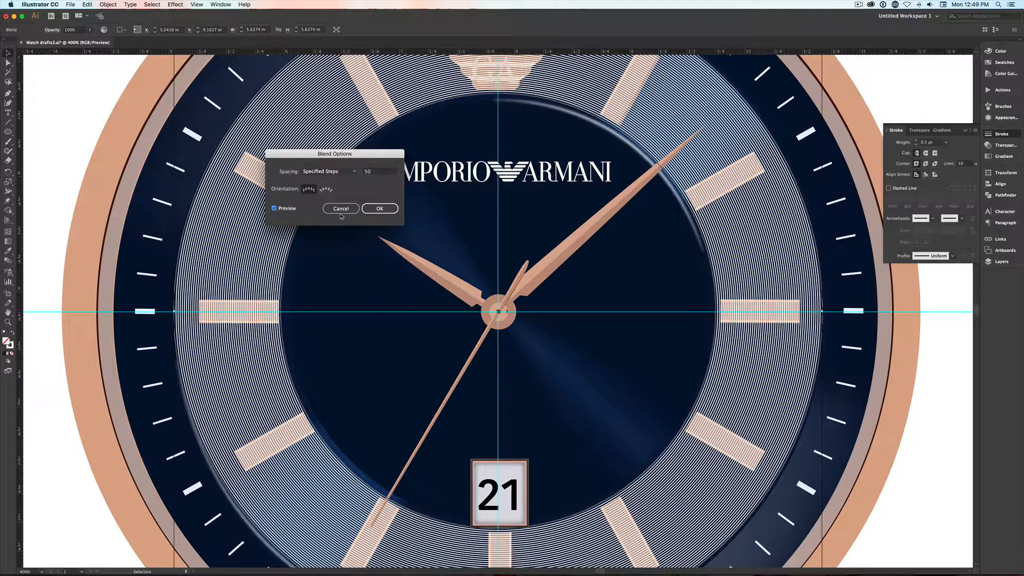
- Compare step counts between 48 and 52 in the preview and apply the circle blend with 50 steps
left_click(384, 173)
key("Up")
key("Up")
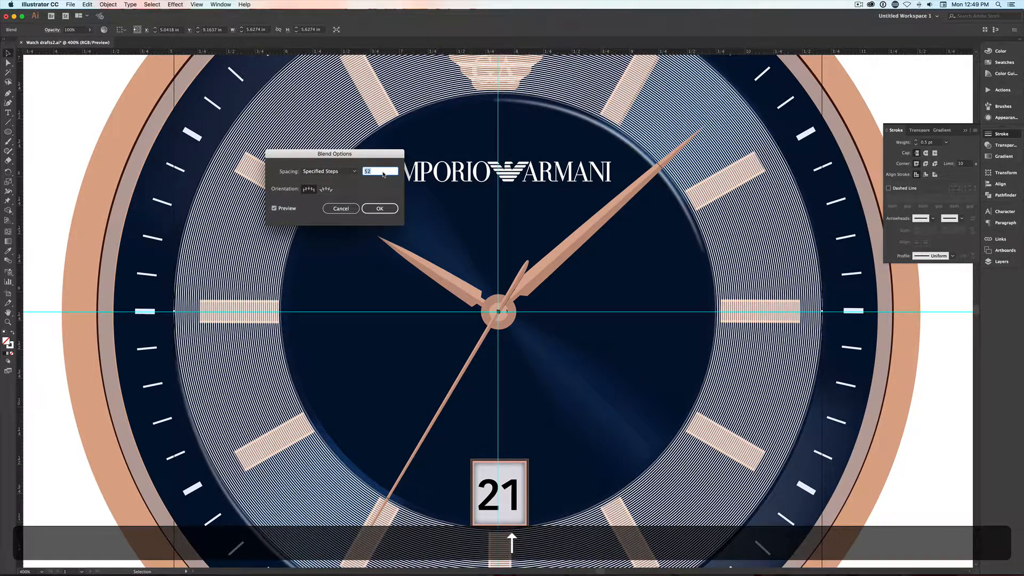
key("Down")
key("Down")
key("Down")
key("Down")
key("Down")
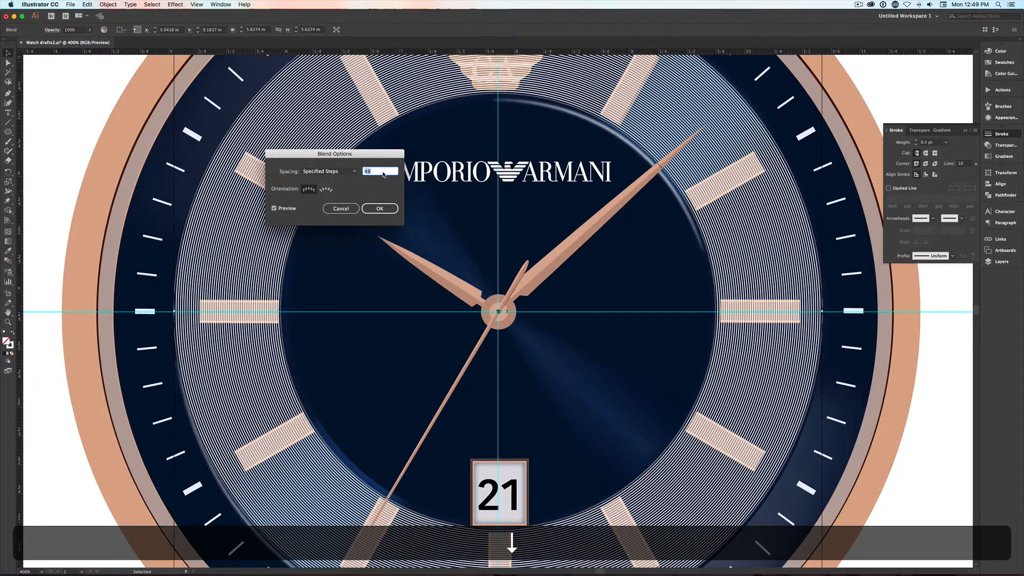
key("Up")
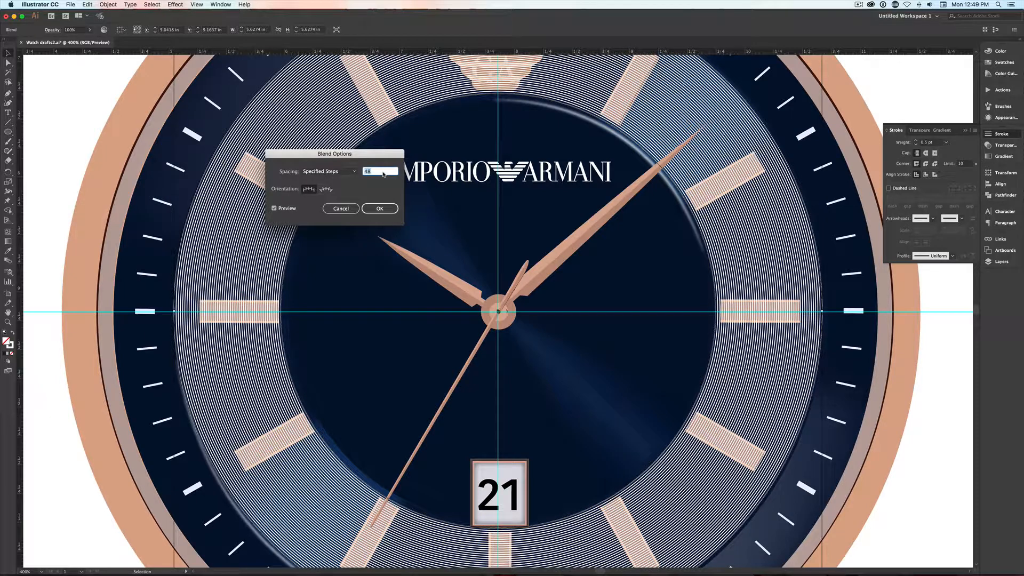
key("Up")
key("Up")
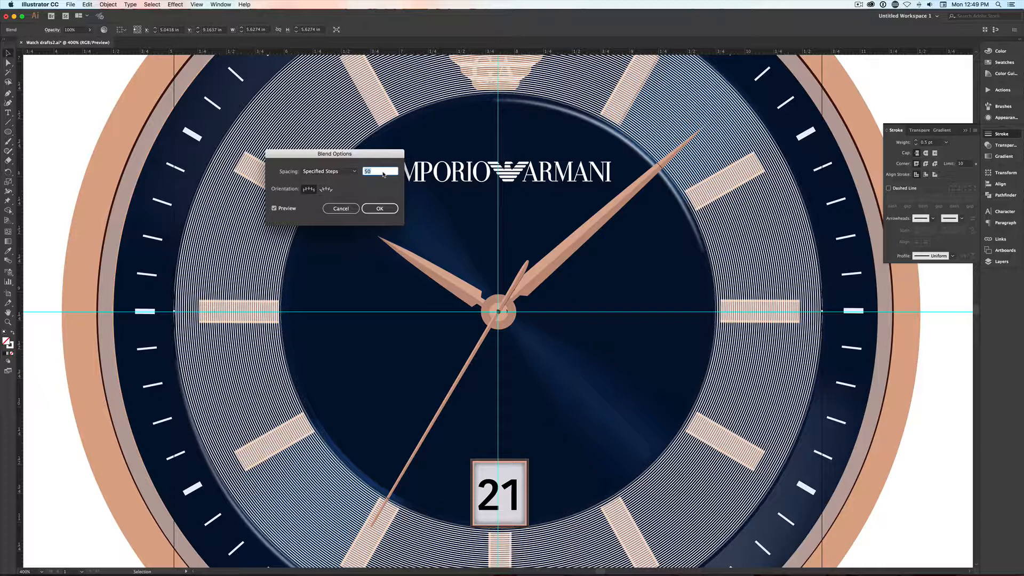
left_click(377, 208)
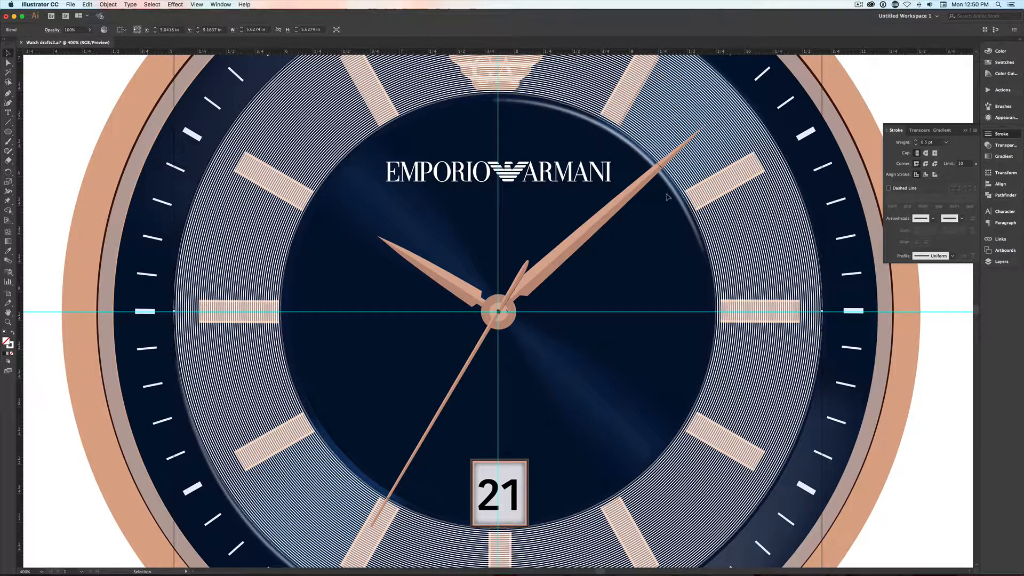
- Try the Overlay and Screen blending modes on the blended circles and settle on Overlay
left_click(995, 148)
left_click(905, 142)
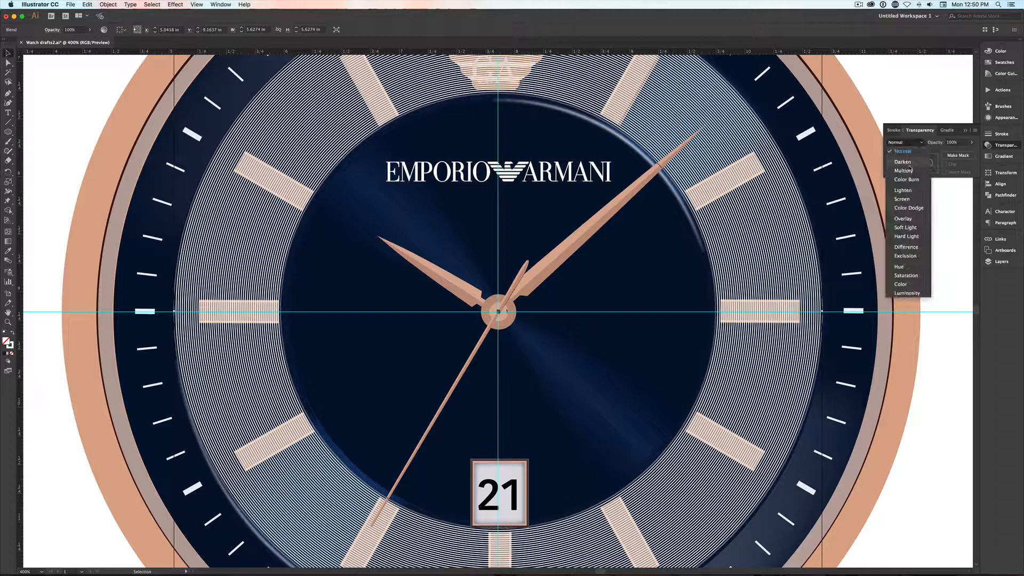
left_click(902, 219)
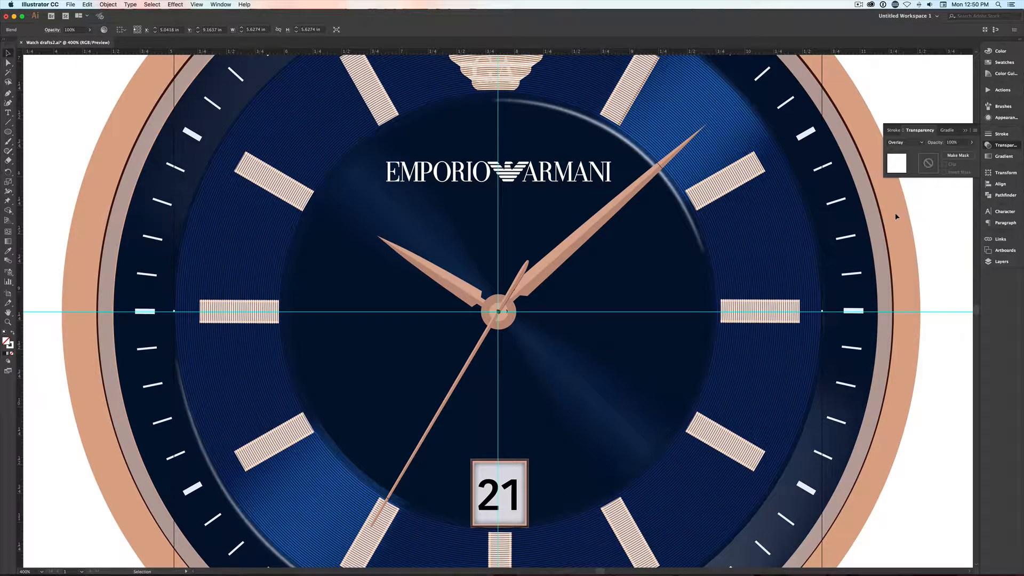
left_click(905, 143)
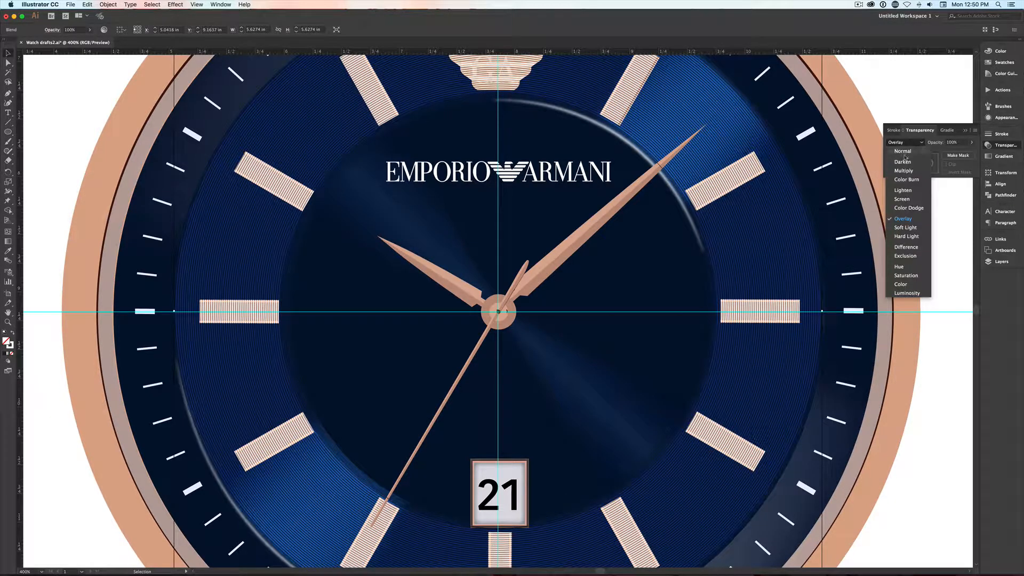
left_click(901, 199)
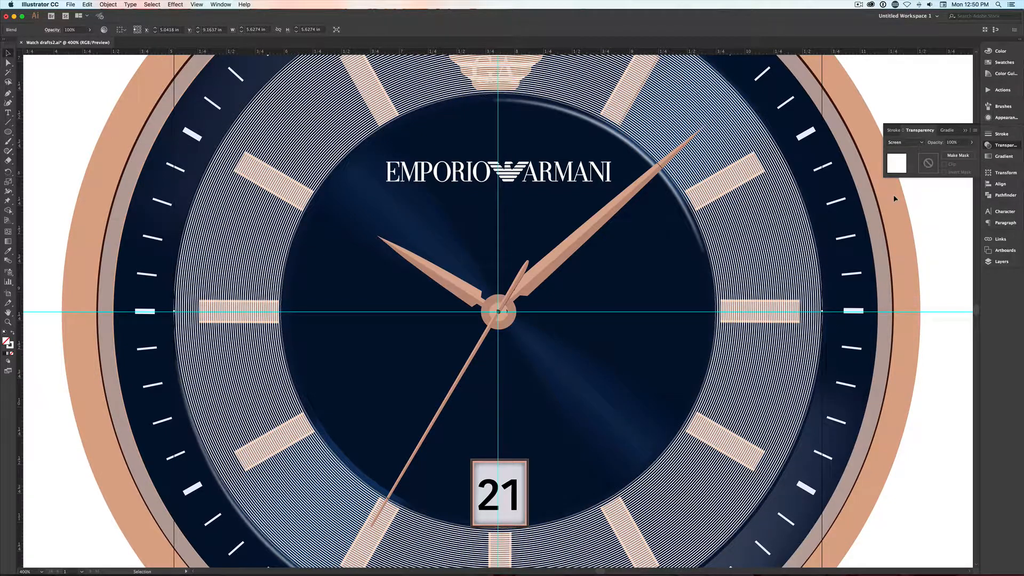
left_click(905, 142)
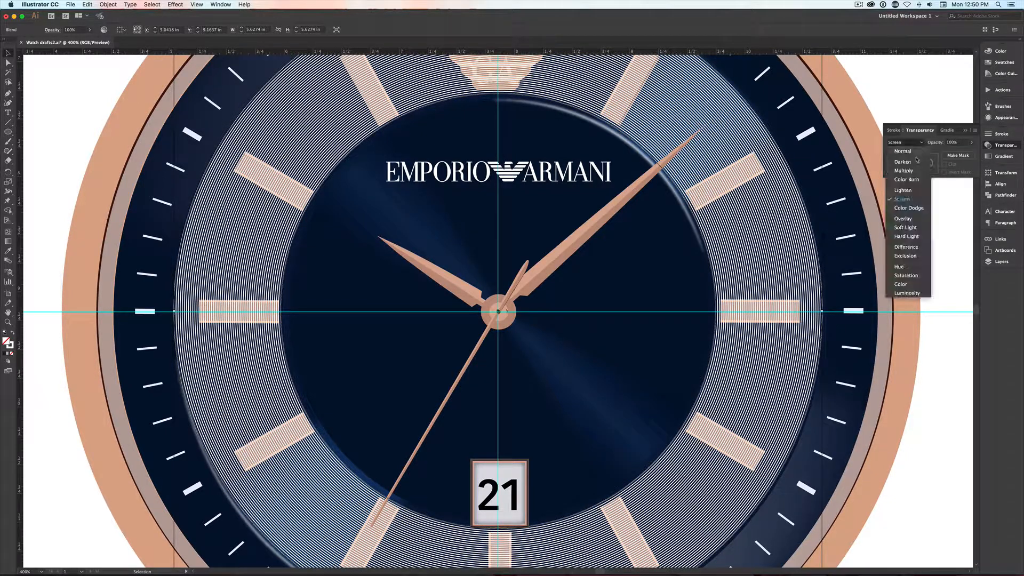
left_click(902, 219)
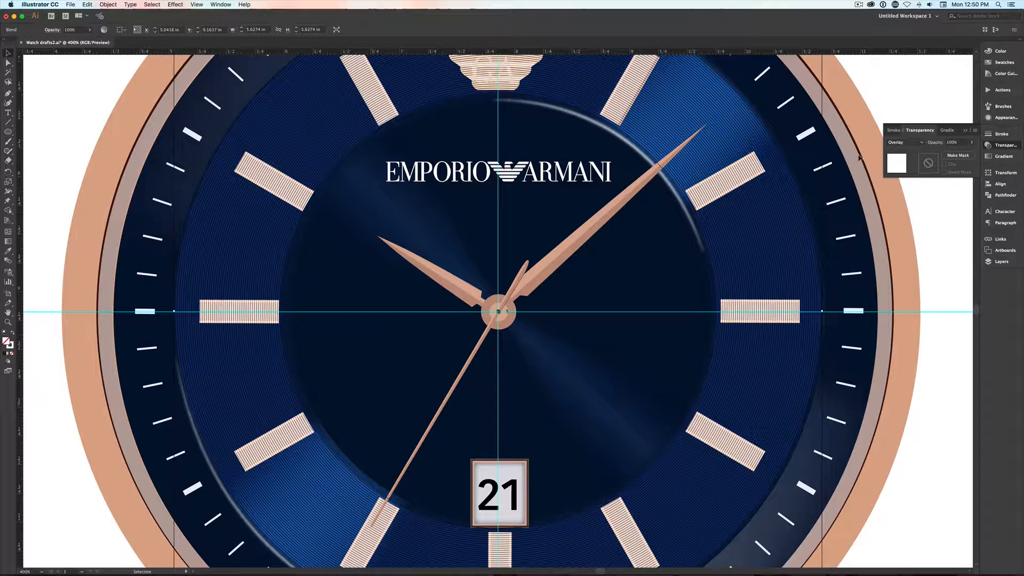
- Add an opacity mask to the blended circles
left_click(957, 156)
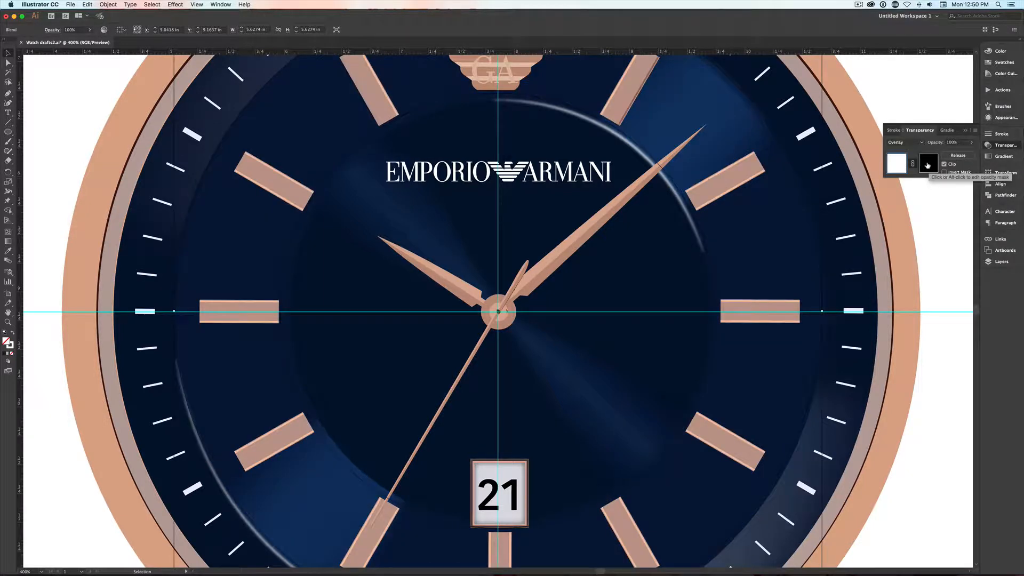
- Edit the opacity mask and draw a white-filled ellipse about 2.01 by 1.90 in over the dial's upper-right highlight
left_click(927, 166)
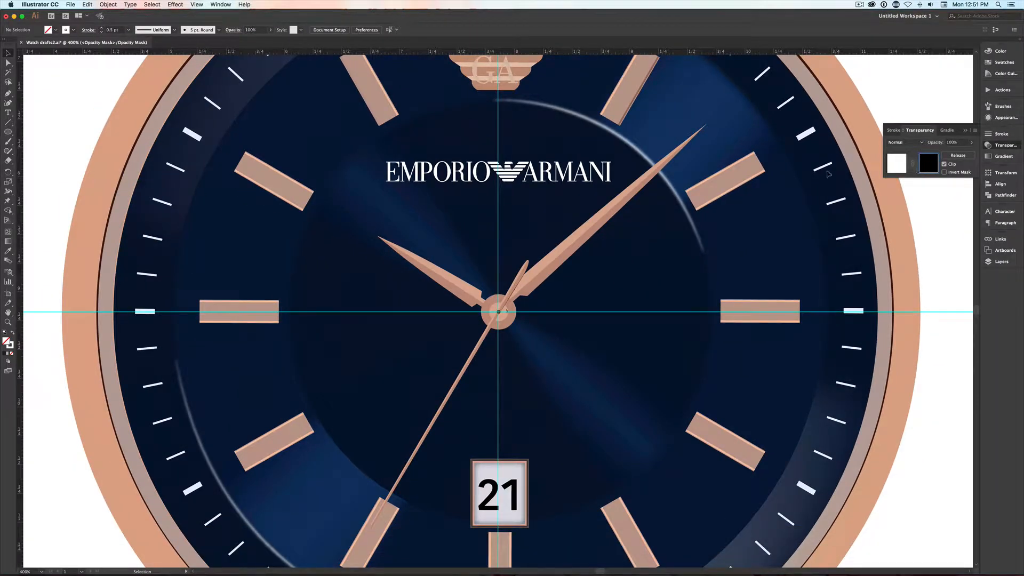
key("l")
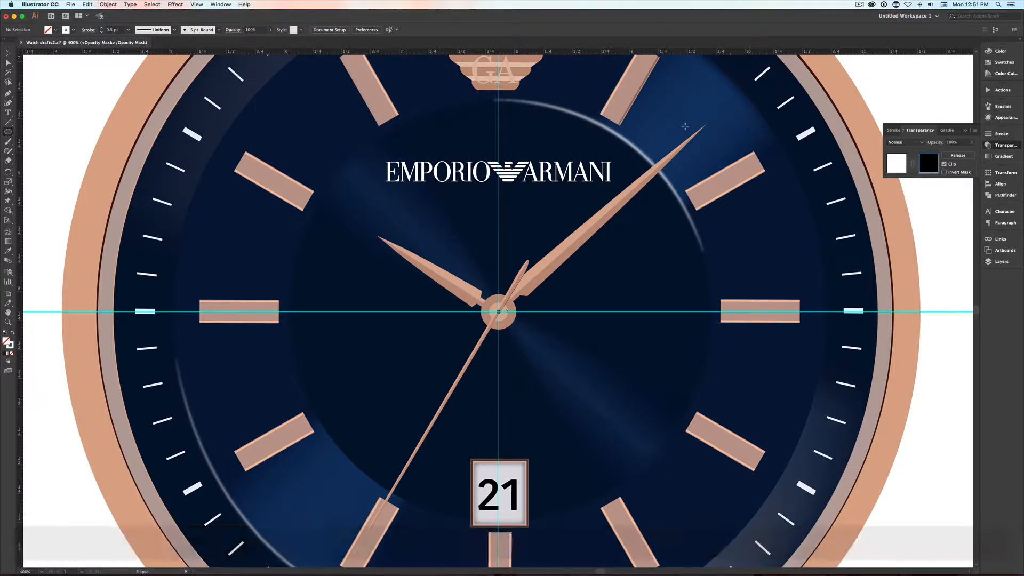
key("alt")
left_click_drag(685, 127, 802, 236)
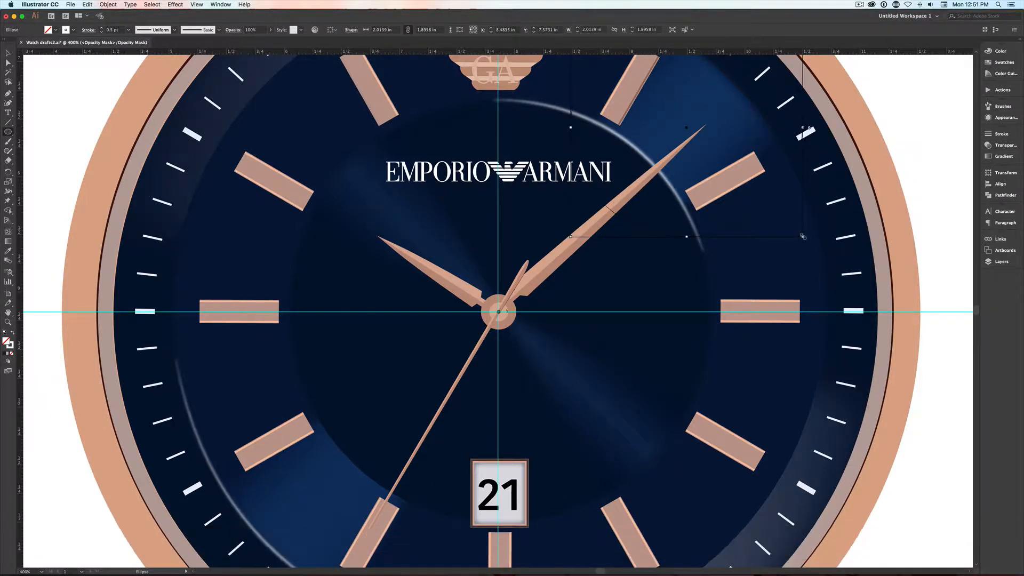
key("shift+x")
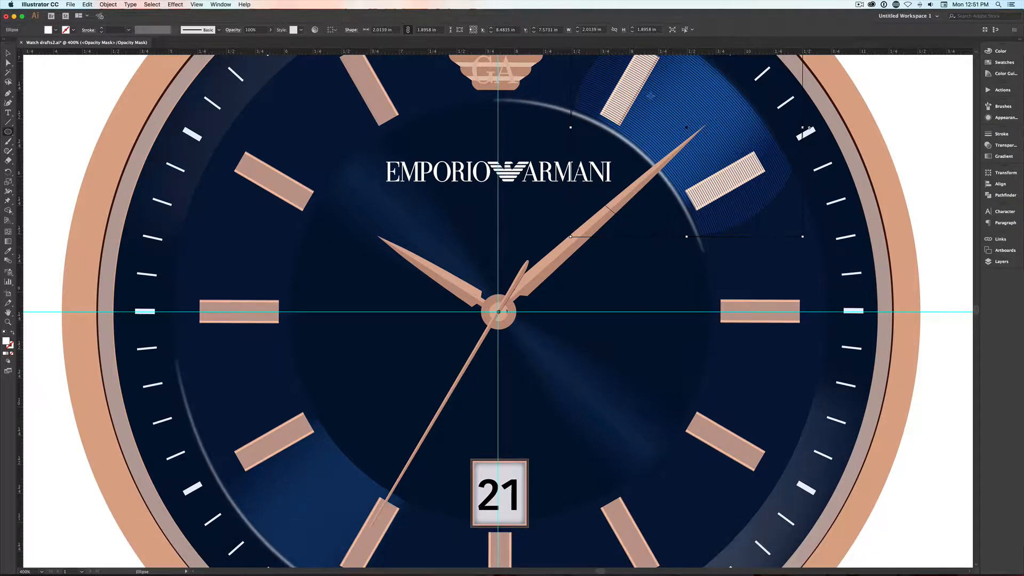
- Detach the transparency settings as a floating panel and show their additional options
left_click_drag(715, 137, 575, 205)
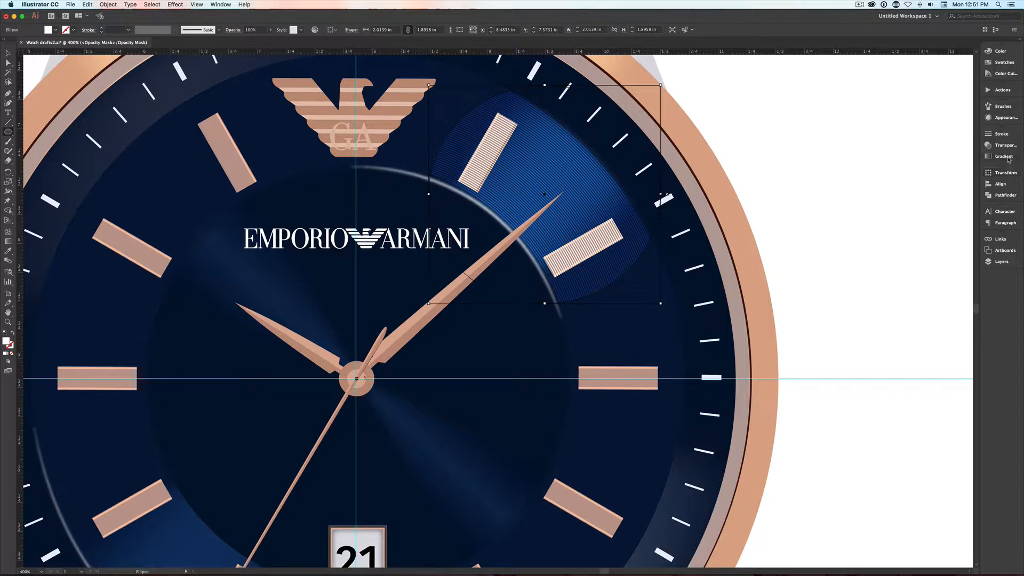
left_click(1001, 149)
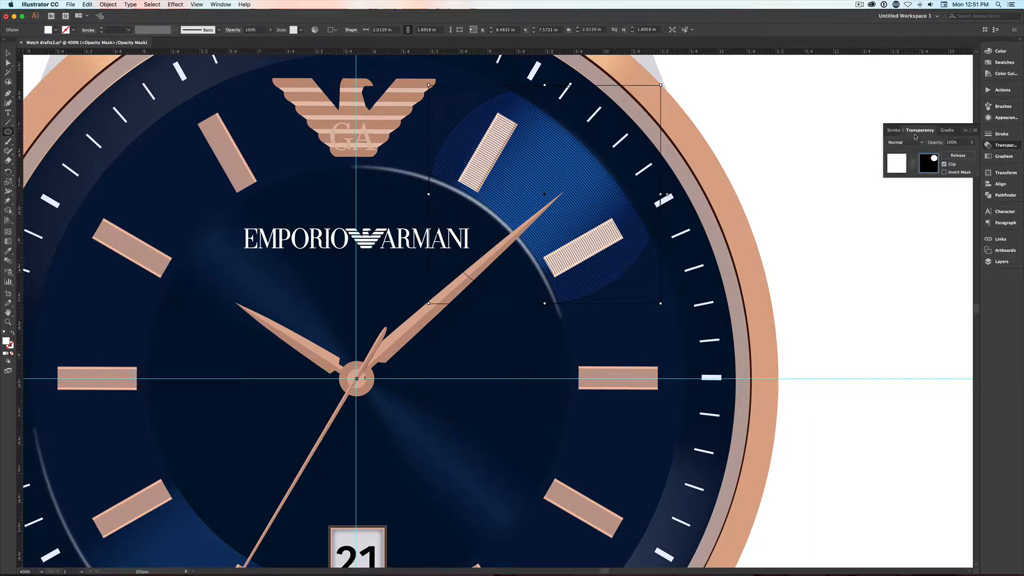
left_click_drag(918, 131, 869, 200)
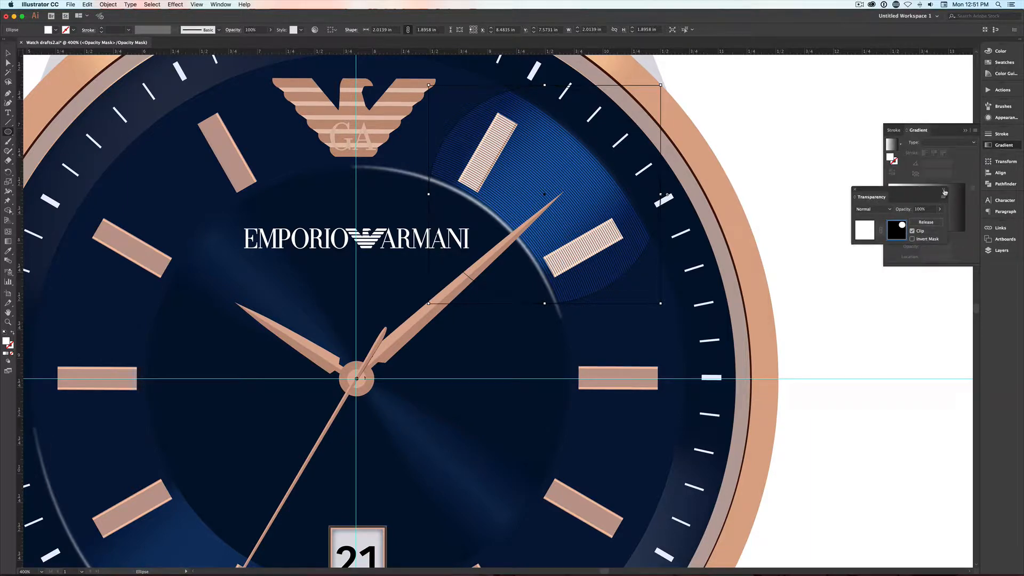
left_click(944, 197)
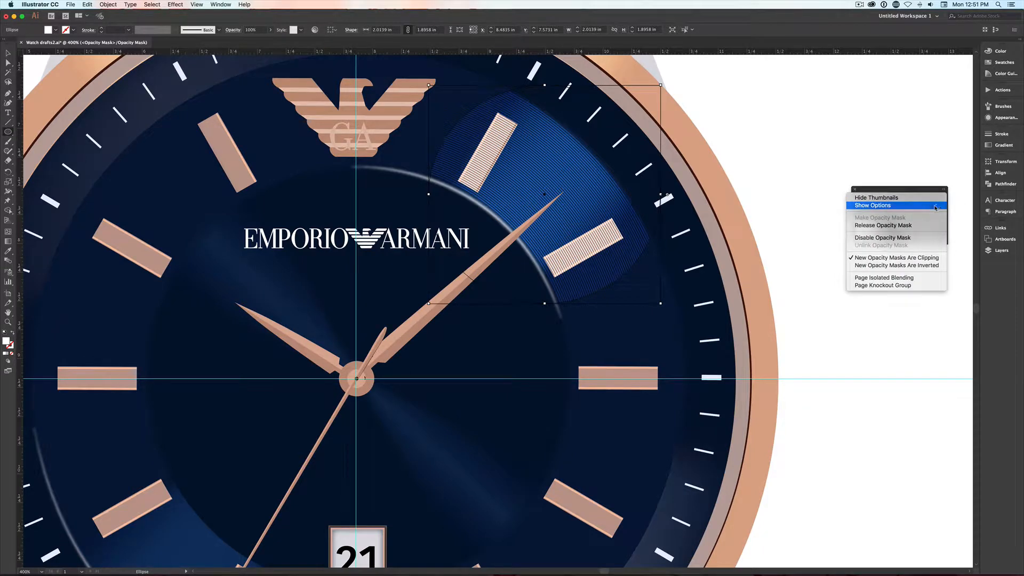
left_click(939, 205)
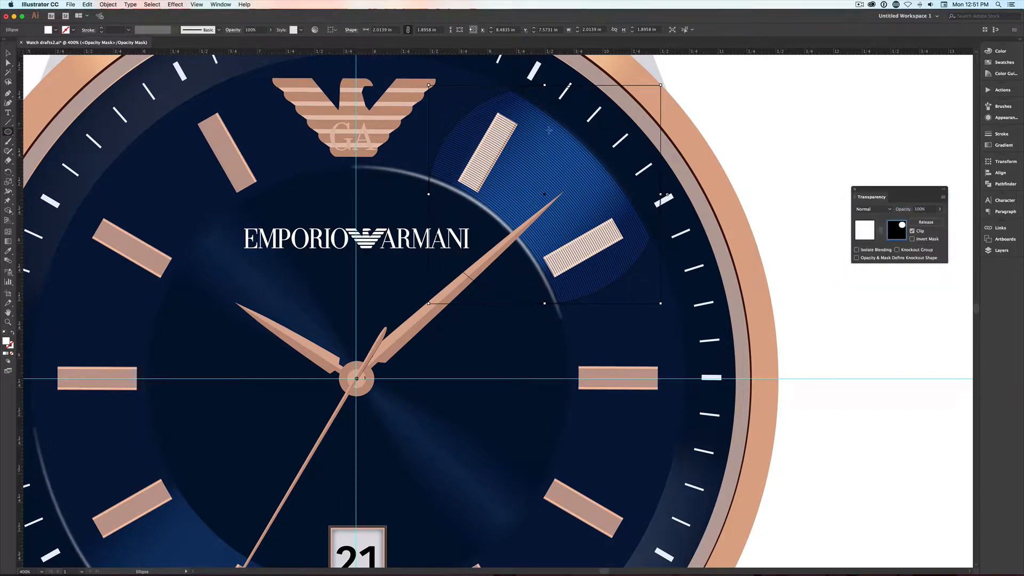
- Apply a Gaussian Blur to the mask ellipse, adjusting the radius with the preview on until its edges fade softly
left_click(175, 5)
mouse_move(213, 93)
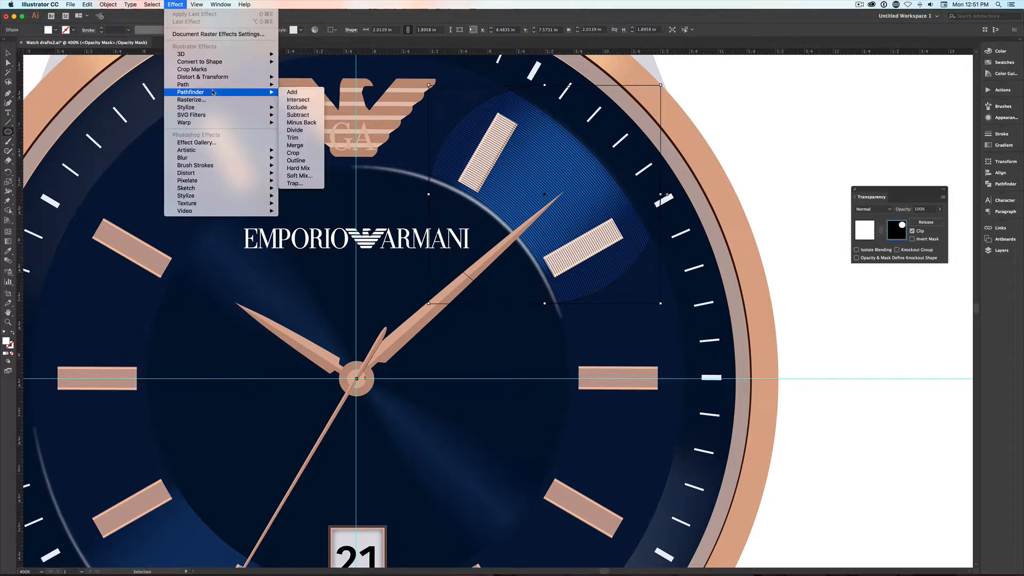
mouse_move(215, 158)
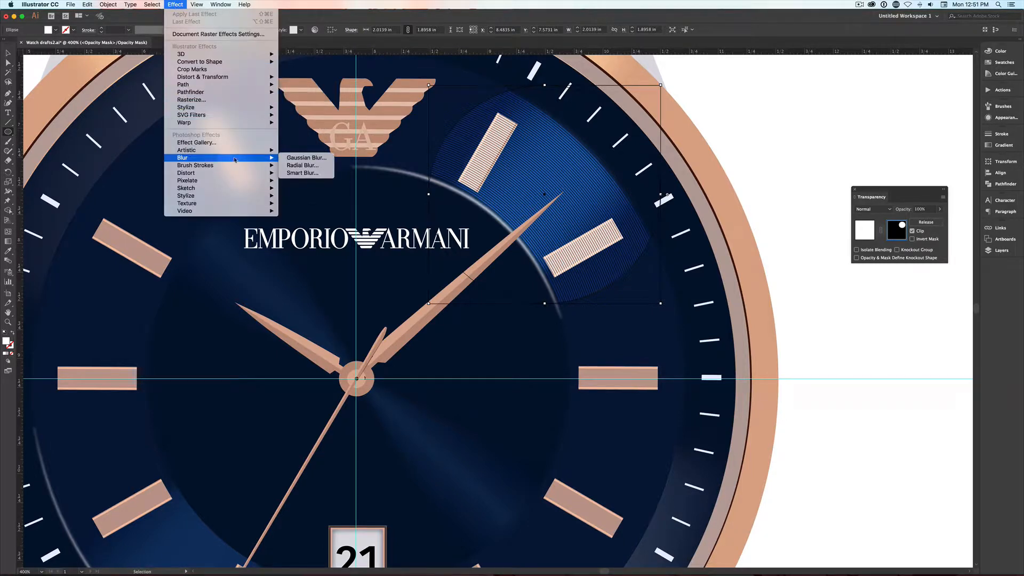
left_click(301, 159)
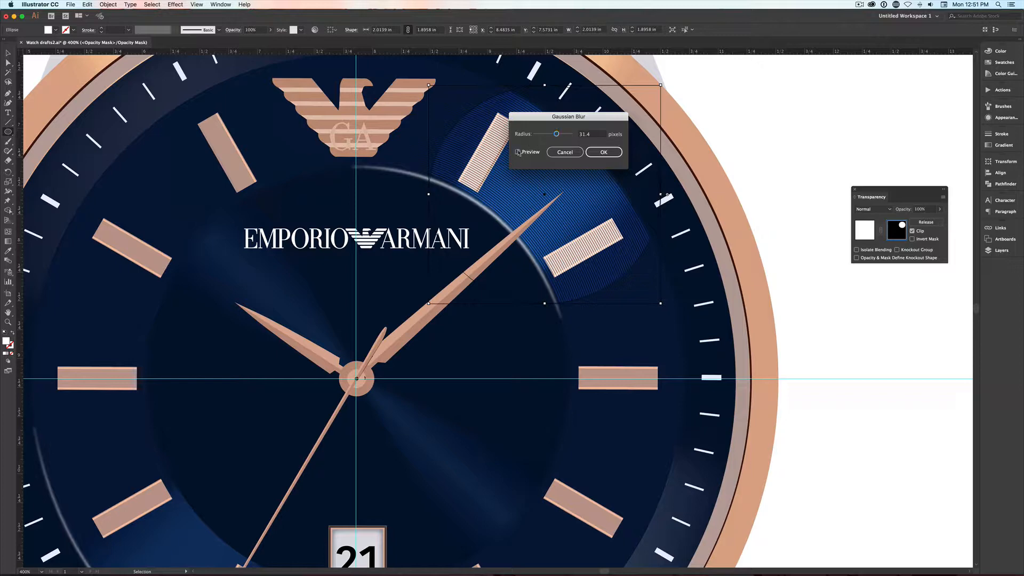
left_click(517, 152)
left_click_drag(556, 134, 565, 136)
left_click_drag(564, 136, 546, 135)
left_click_drag(545, 134, 561, 135)
left_click(593, 153)
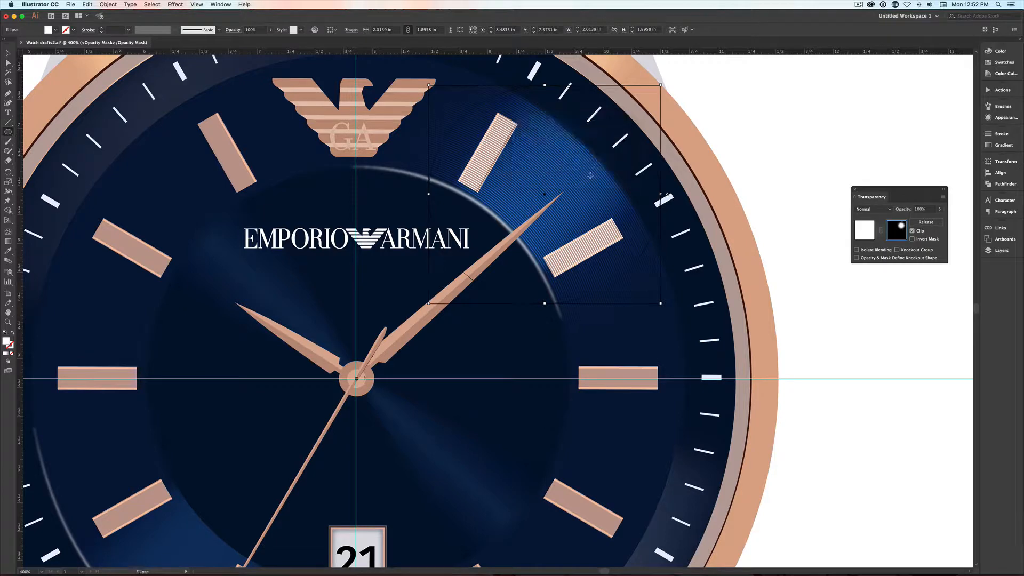
- Duplicate the blurred mask ellipse over the dial's lower-left highlight
key("v")
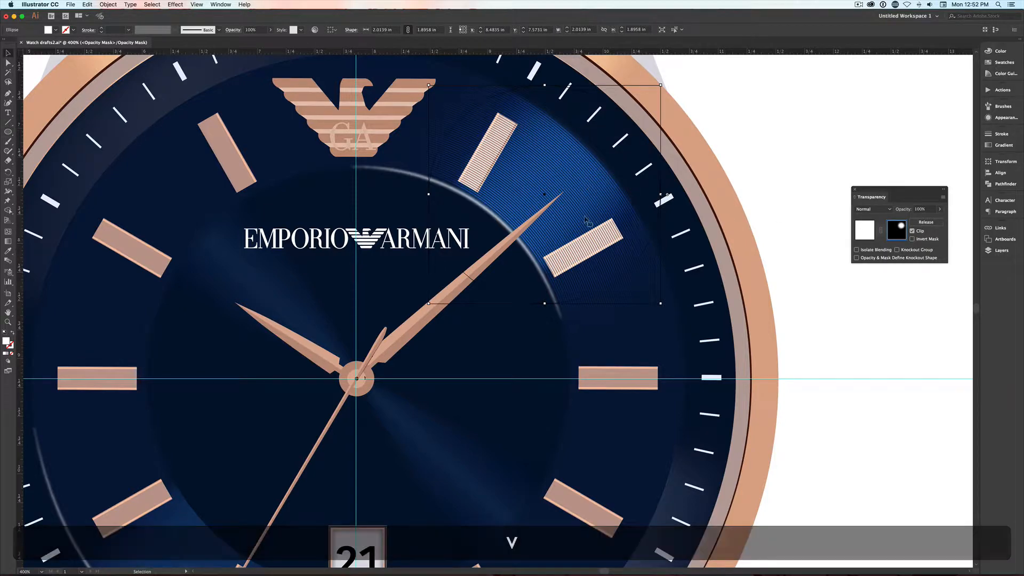
key("super+minus")
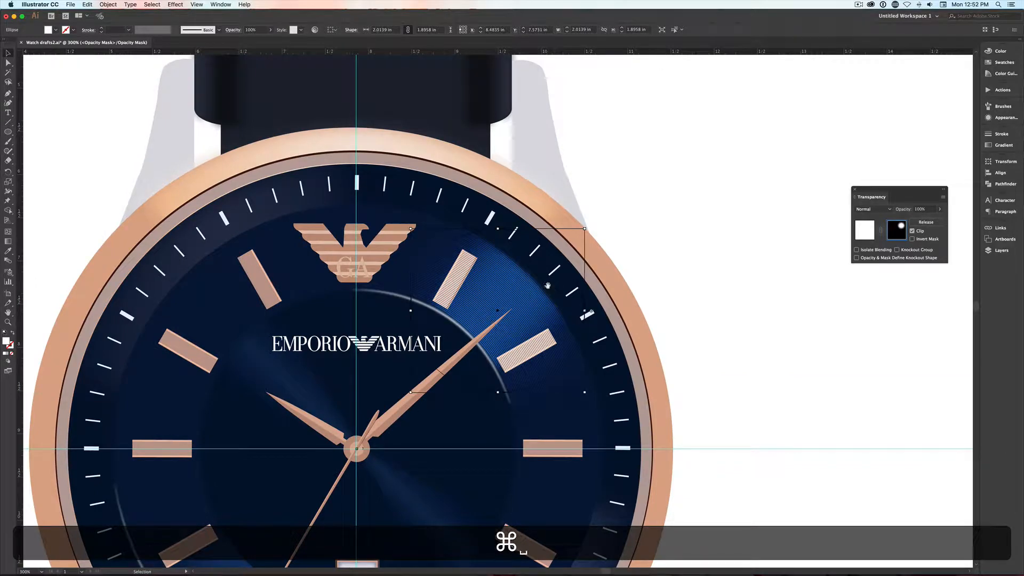
left_click_drag(580, 272, 676, 209)
left_click_drag(620, 245, 418, 470)
key("alt")
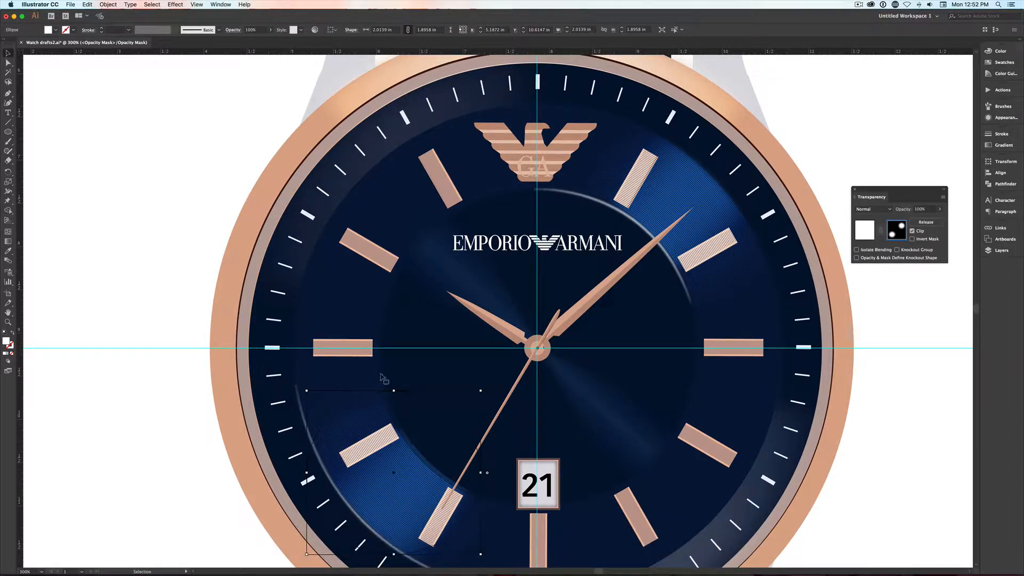
- Duplicate the lower-left mask ellipse to the dial's upper-left area and shrink the copy to about 1.03 by 0.97 in
key("alt")
left_click_drag(402, 400, 405, 142)
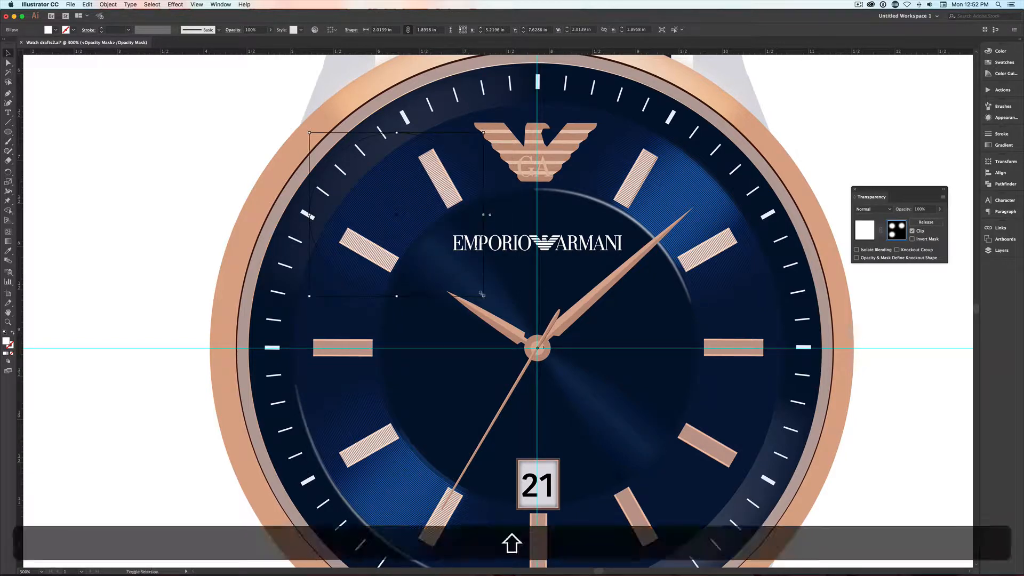
left_click_drag(483, 295, 442, 257)
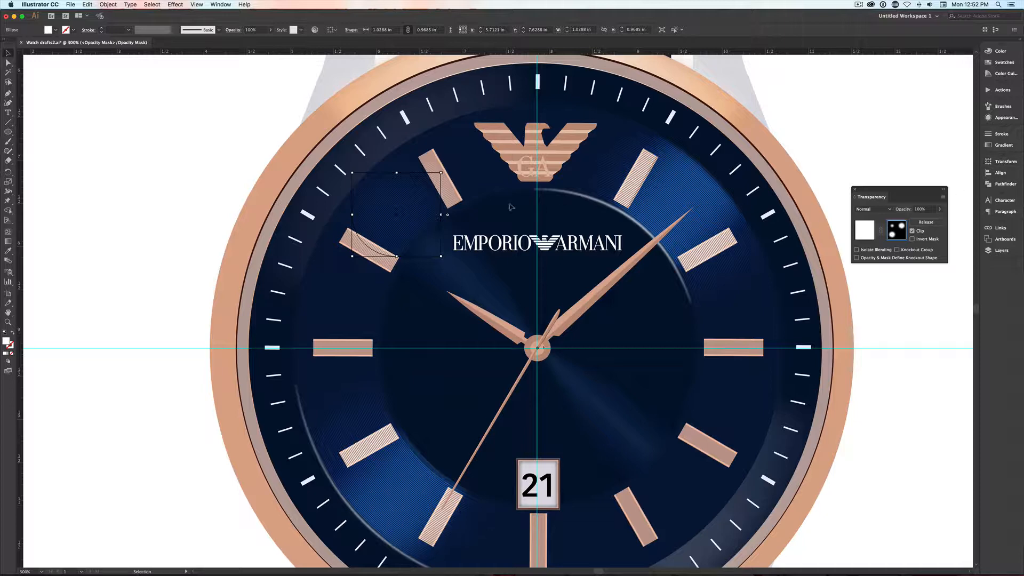
- Set the small upper-left mask ellipse's fill to grey b2b2b2
double_click(5, 342)
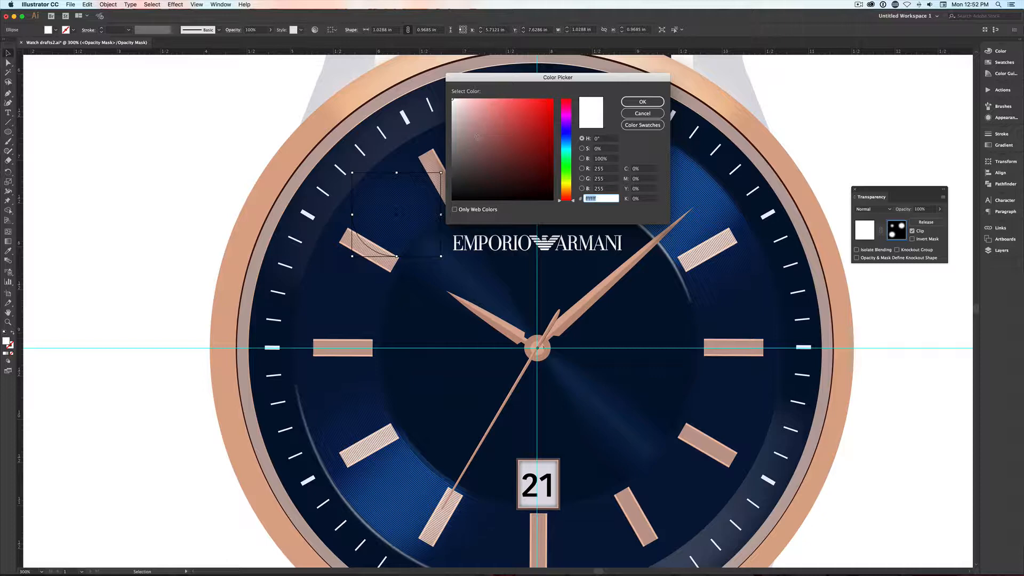
left_click(452, 128)
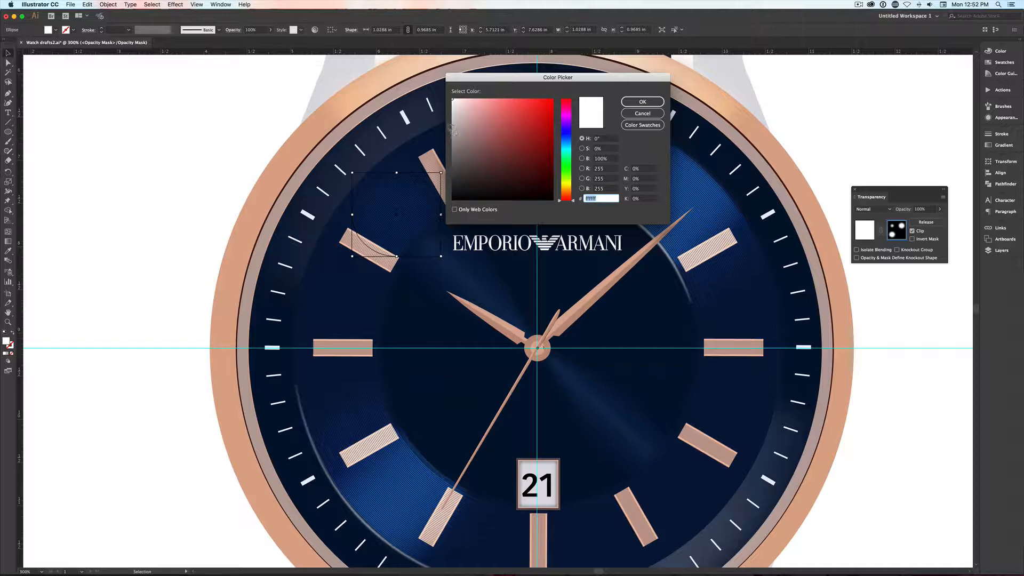
left_click(641, 102)
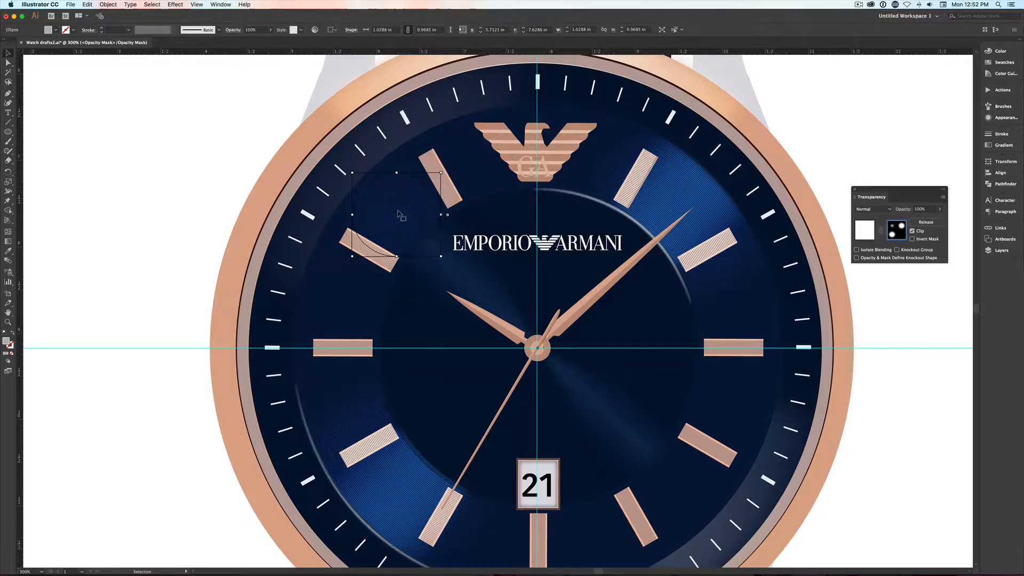
- Try a darker grey 6d6d6d fill on the upper-right mask ellipse and restore its white fill
left_click(686, 199)
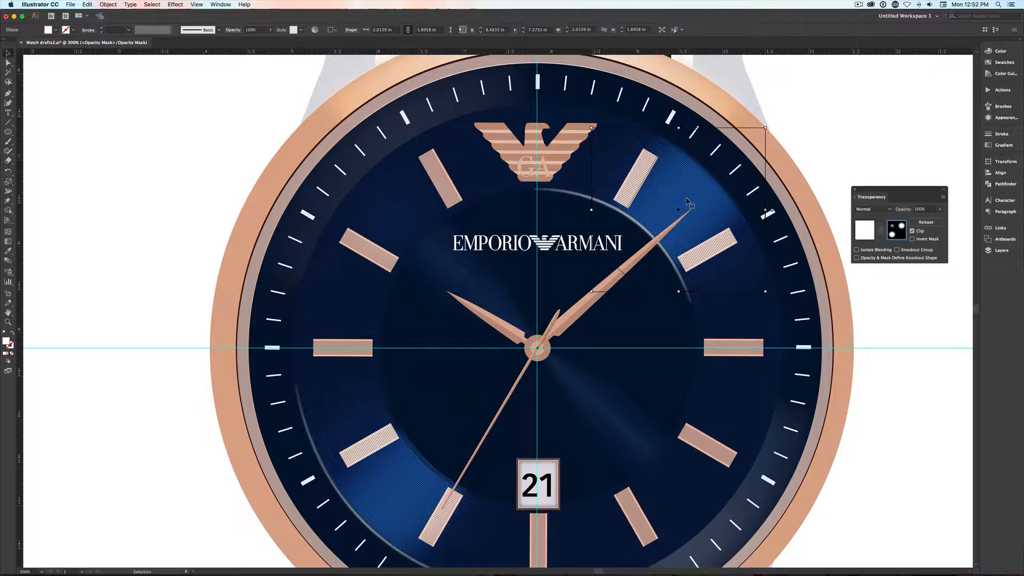
double_click(7, 342)
left_click(453, 156)
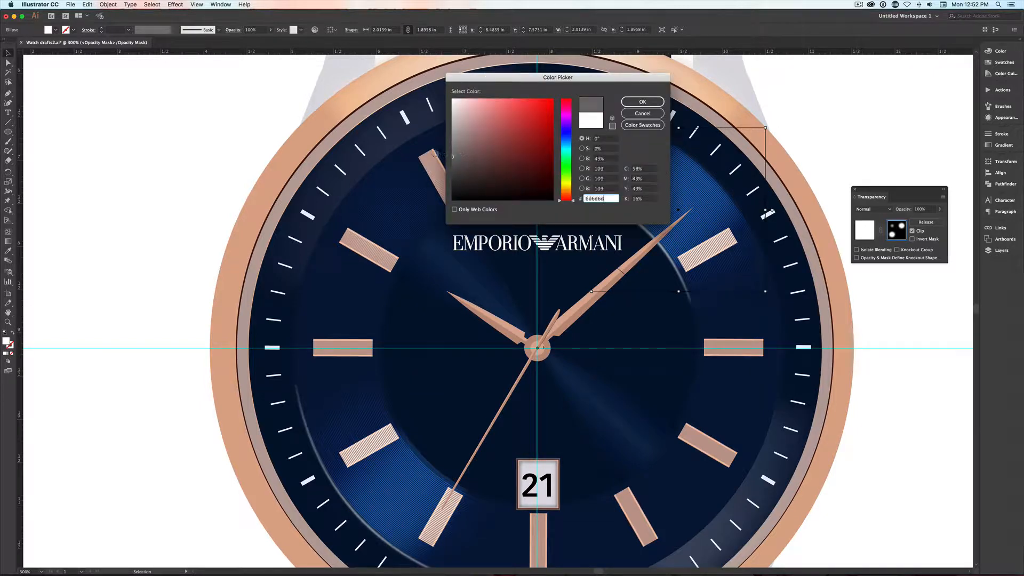
left_click(642, 101)
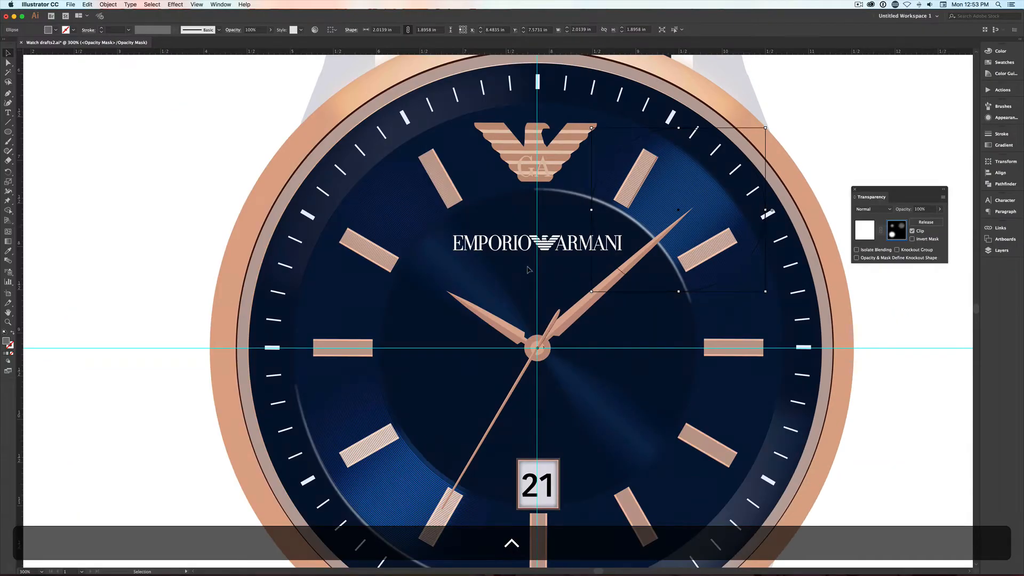
double_click(6, 341)
left_click_drag(451, 131, 452, 99)
left_click(627, 104)
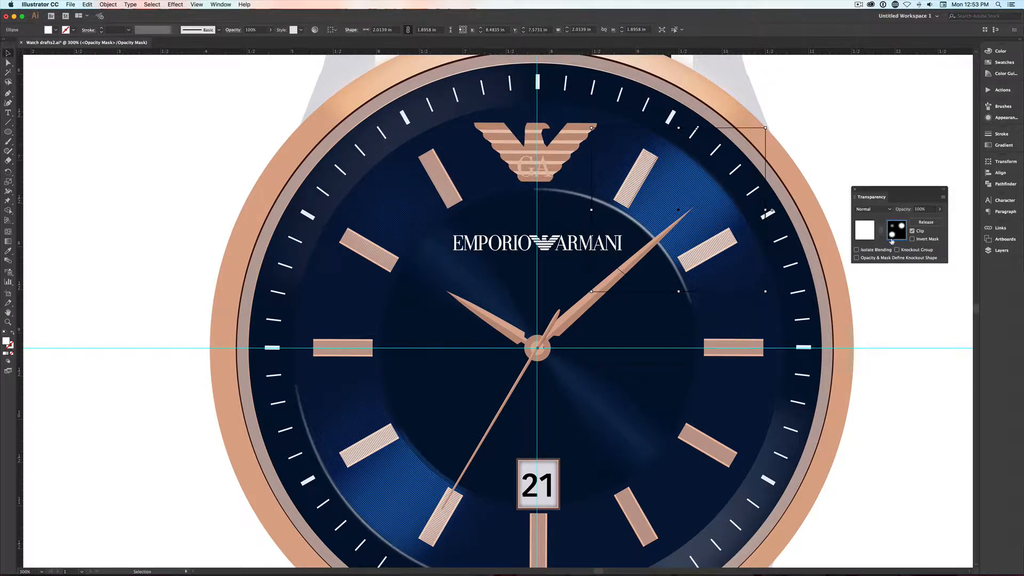
- Move the floating transparency panel clear of the layer list and exit opacity mask editing to return to the blend artwork
left_click(1001, 250)
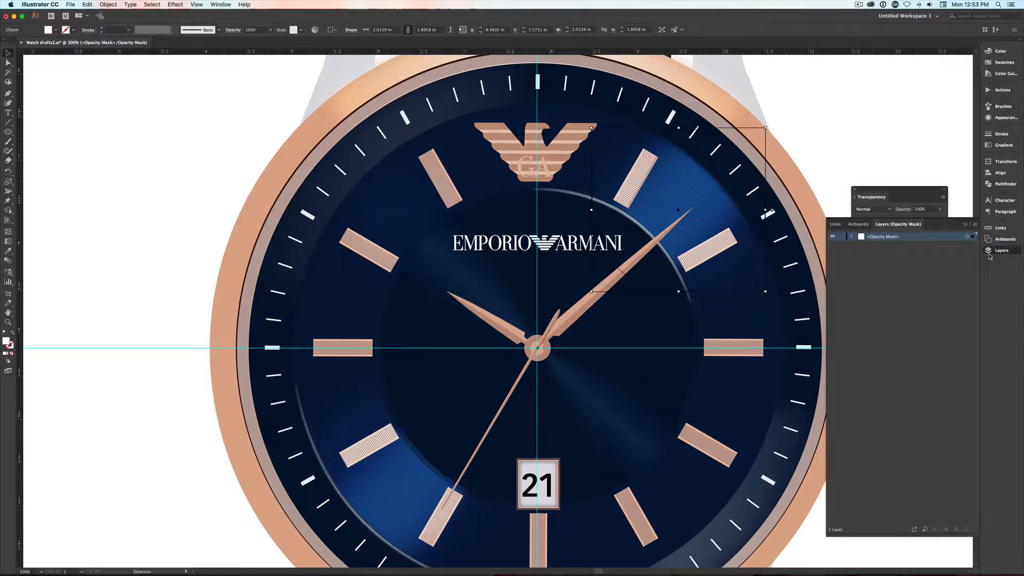
double_click(913, 188)
left_click_drag(913, 187, 911, 130)
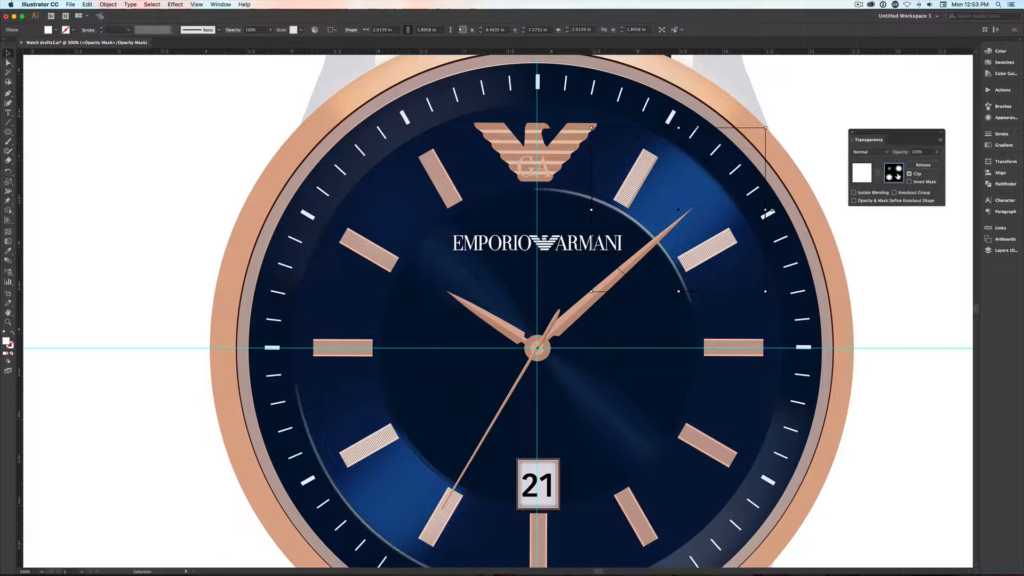
left_click(859, 174)
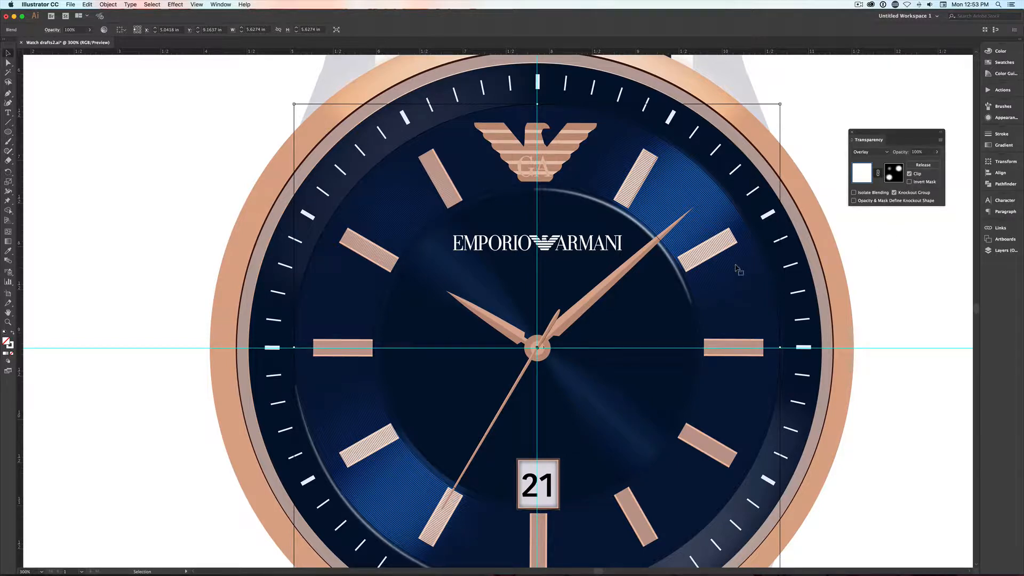
- Toggle the Hour Clock layer's visibility to check it, collapse the grooves layer and move it below Hour Clock
left_click(995, 251)
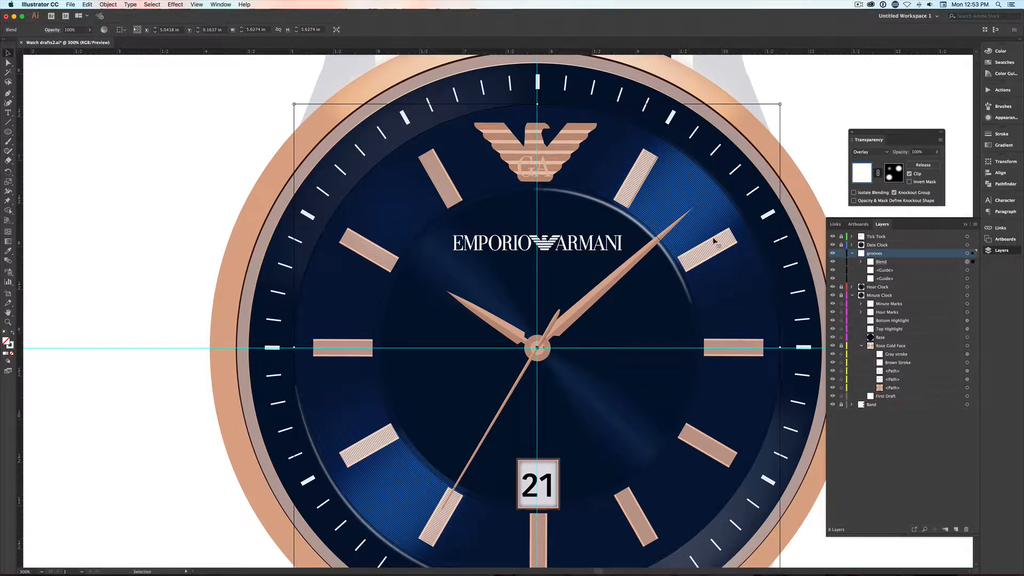
left_click(831, 287)
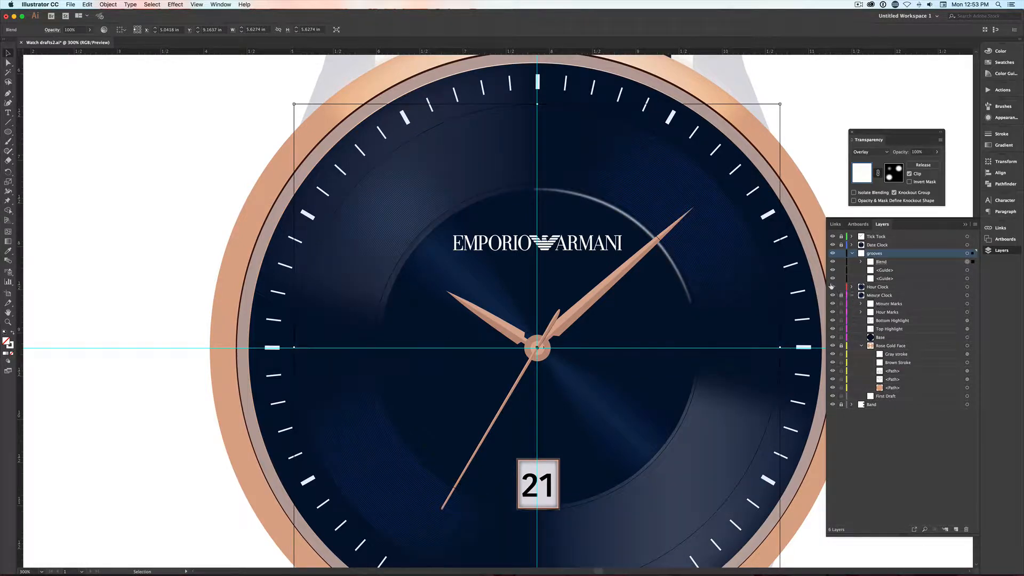
left_click(831, 287)
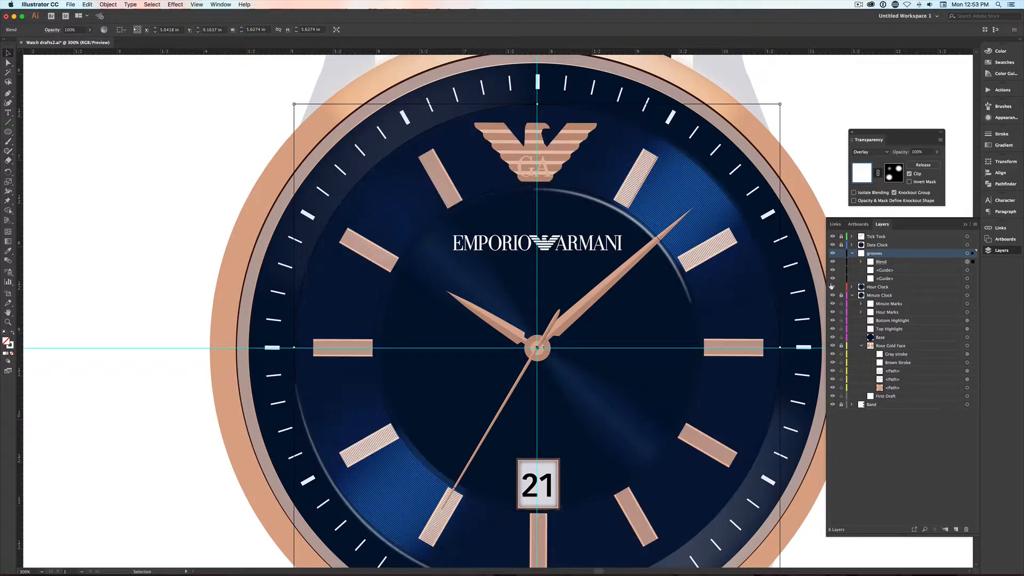
left_click(851, 253)
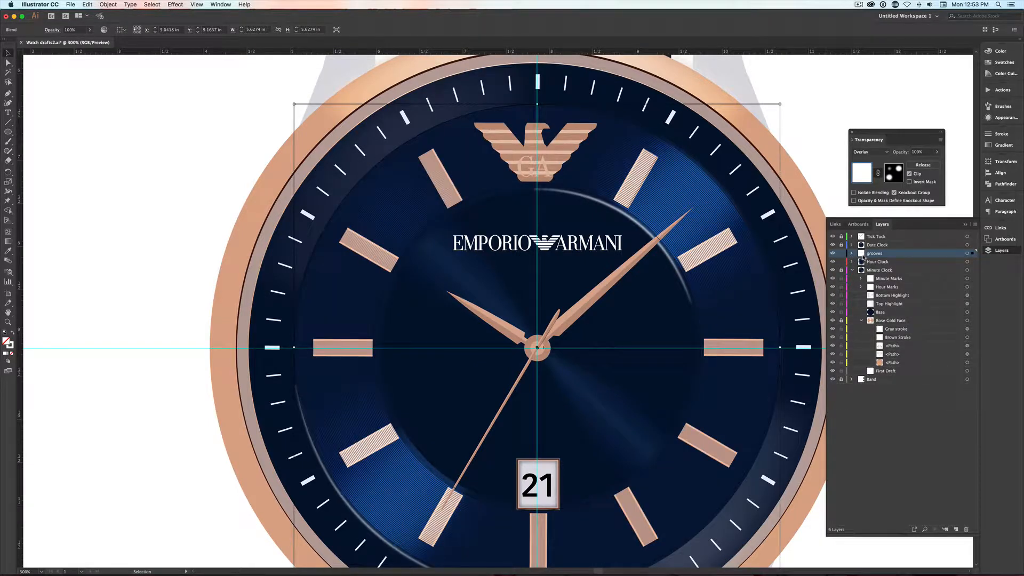
left_click_drag(863, 258, 863, 267)
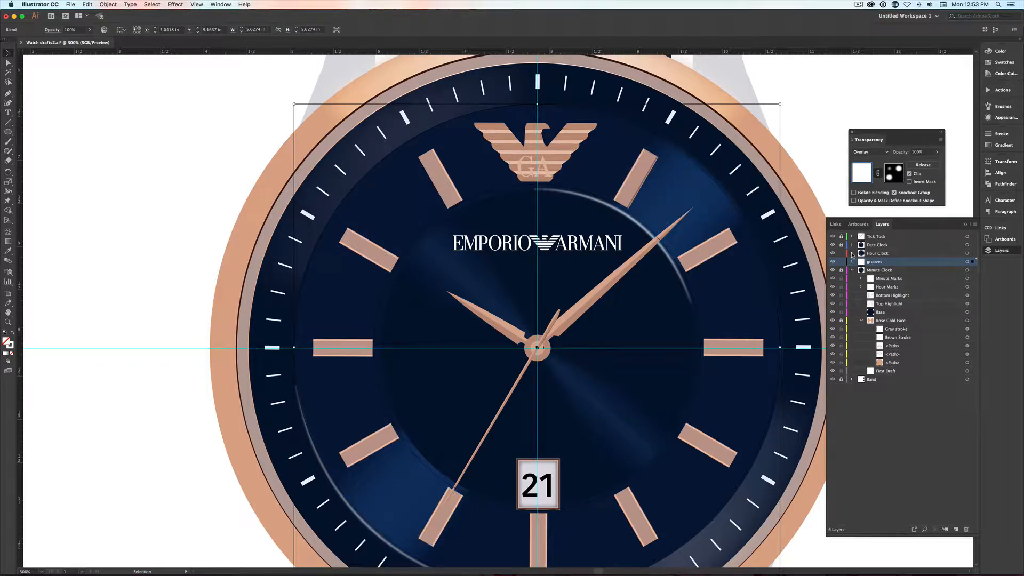
- Expand the Hour Clock and grooves layers and move the Blend object into Hour Clock, just beneath Hour Marks
left_click(851, 253)
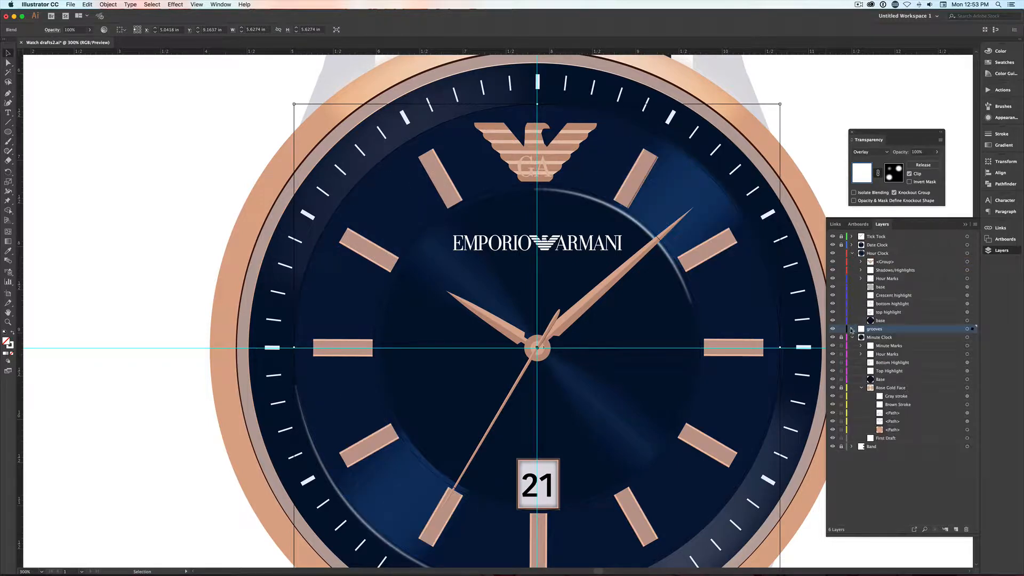
left_click(851, 329)
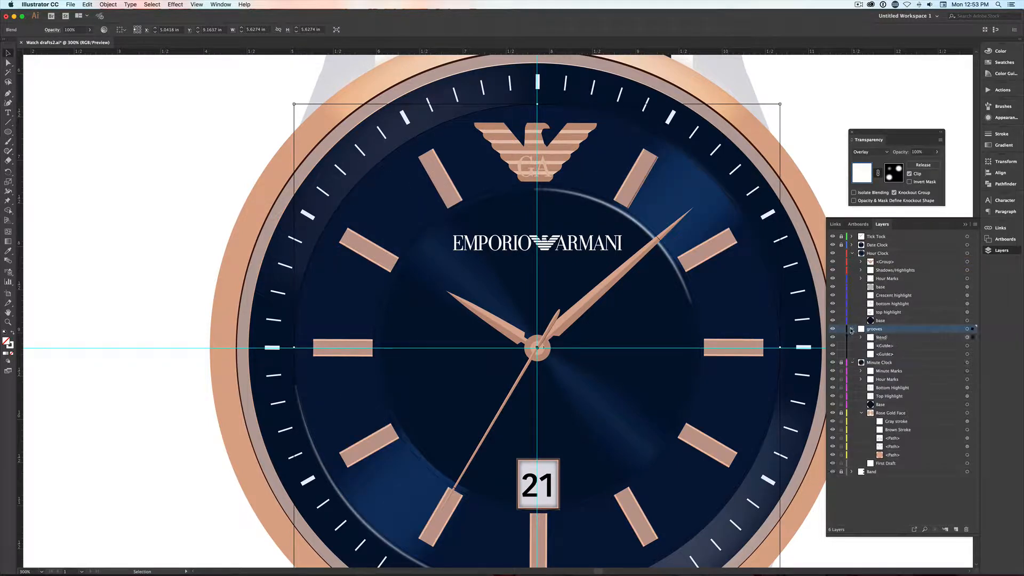
left_click(878, 338)
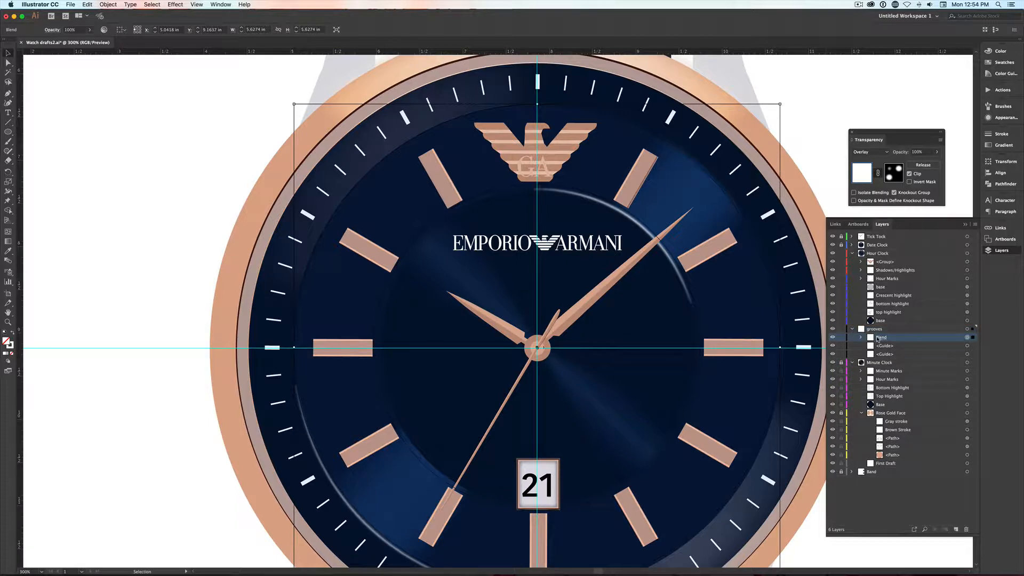
left_click_drag(878, 337, 880, 286)
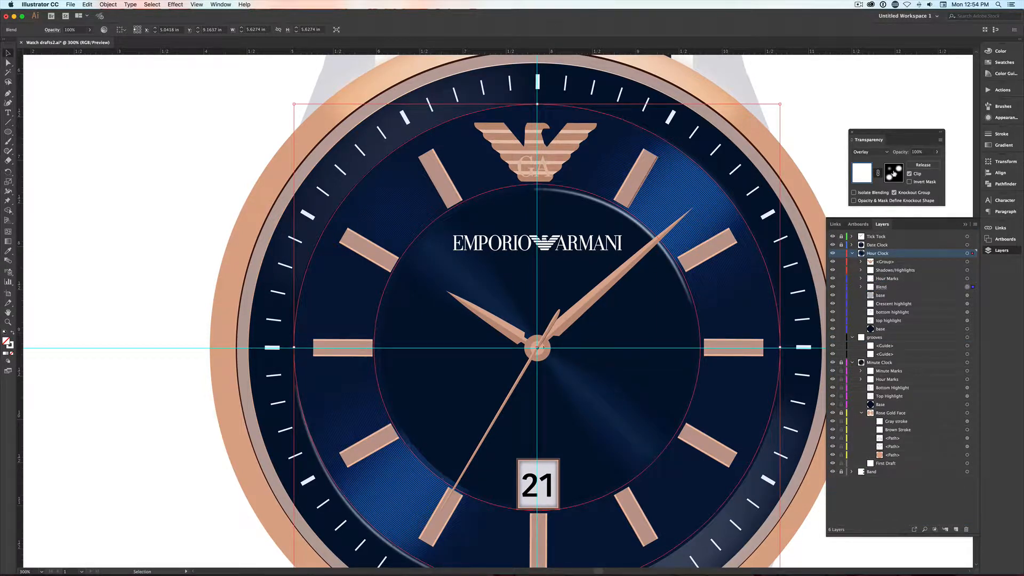
- Try 46% opacity on the groove blend, plus the Multiply and Normal blending modes
left_click(934, 154)
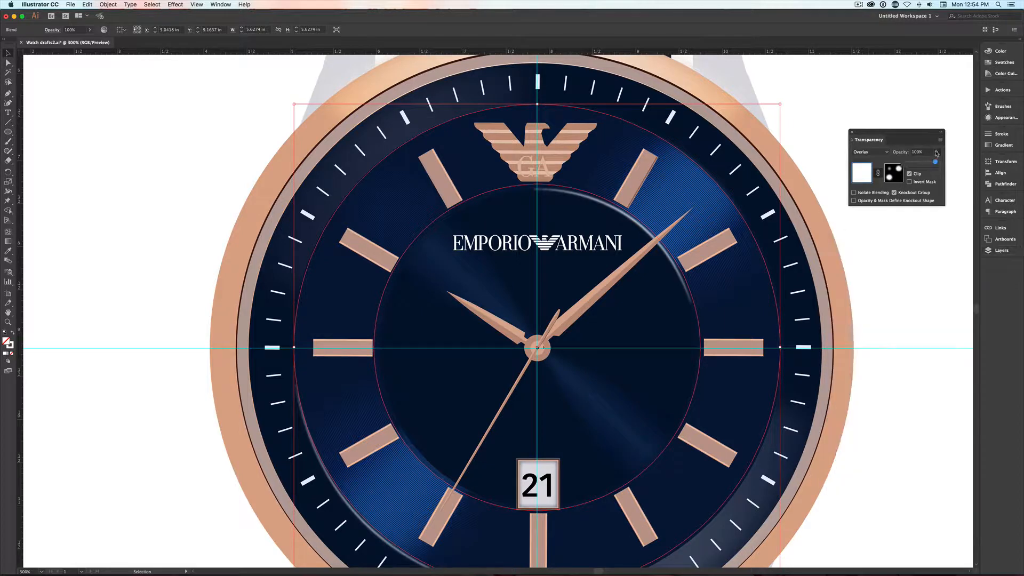
left_click_drag(934, 162, 920, 164)
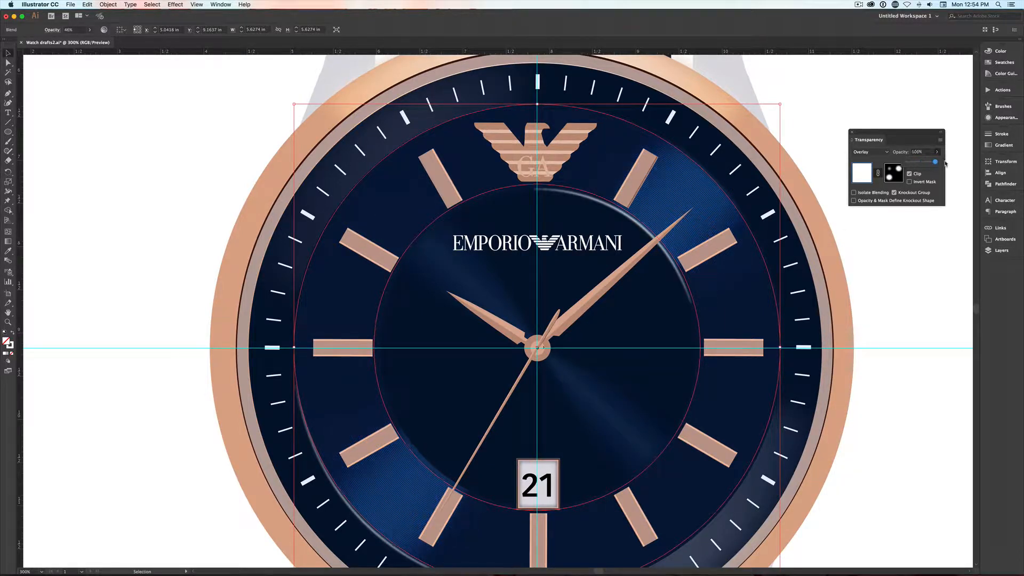
left_click(885, 152)
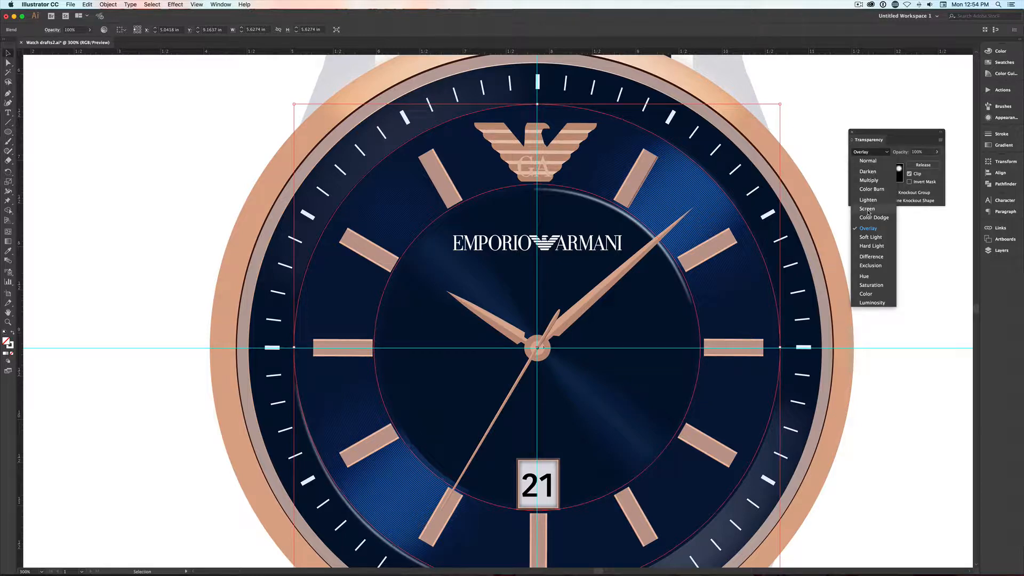
left_click(868, 181)
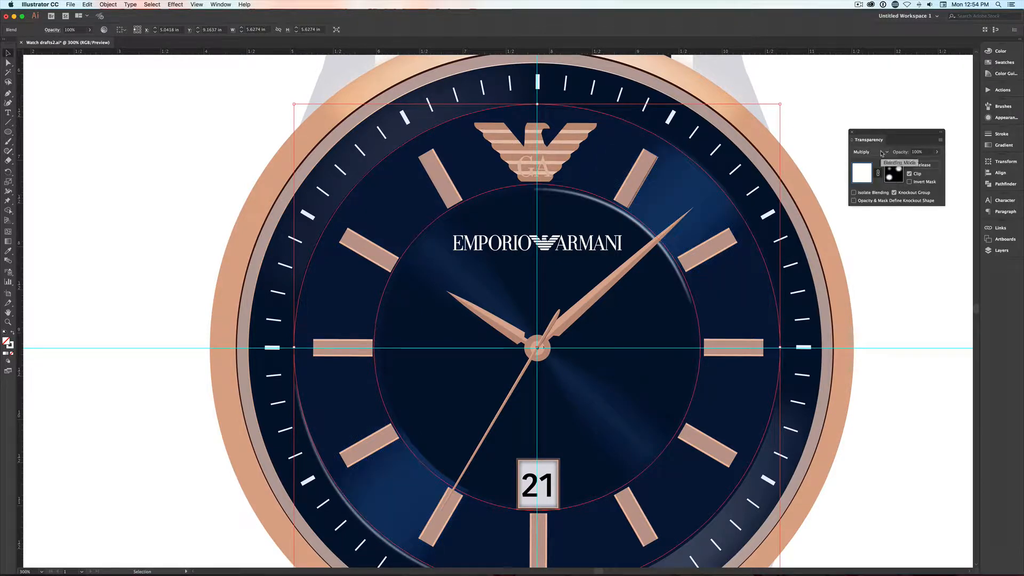
left_click(881, 153)
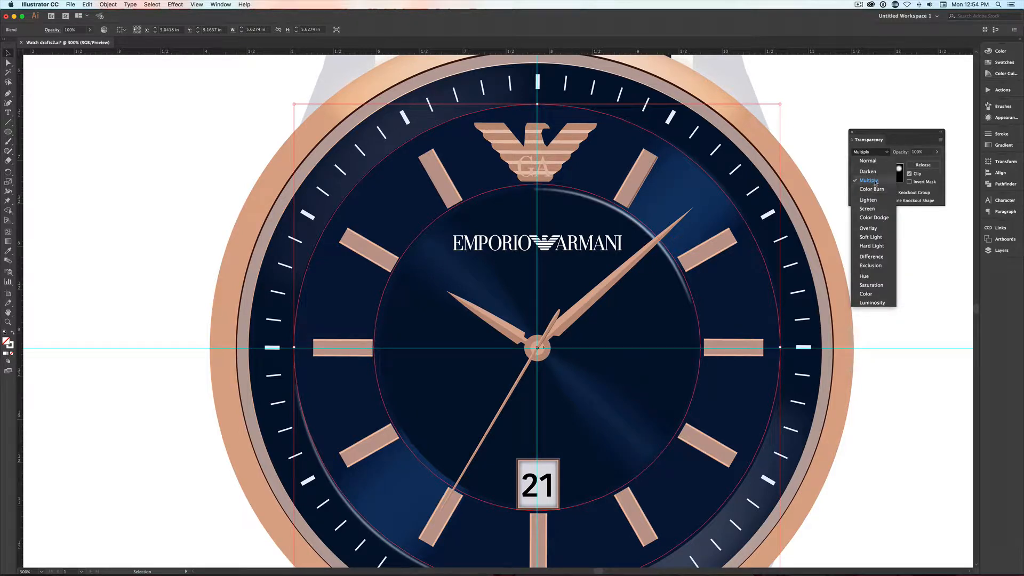
left_click(873, 161)
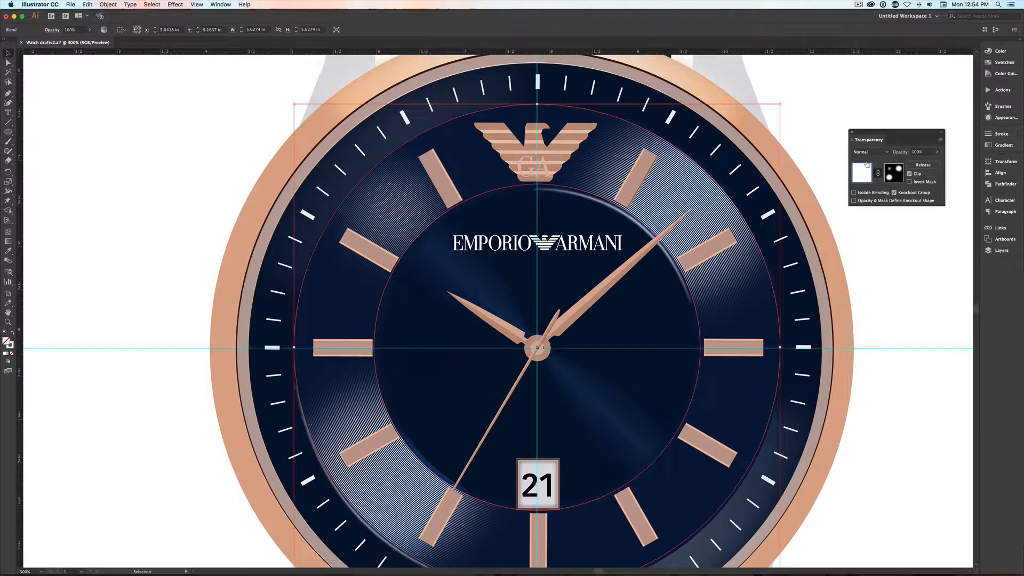
- Try a cyan tint on the groove blend's stroke by lowering its red value, and restore the white stroke
left_click(1000, 53)
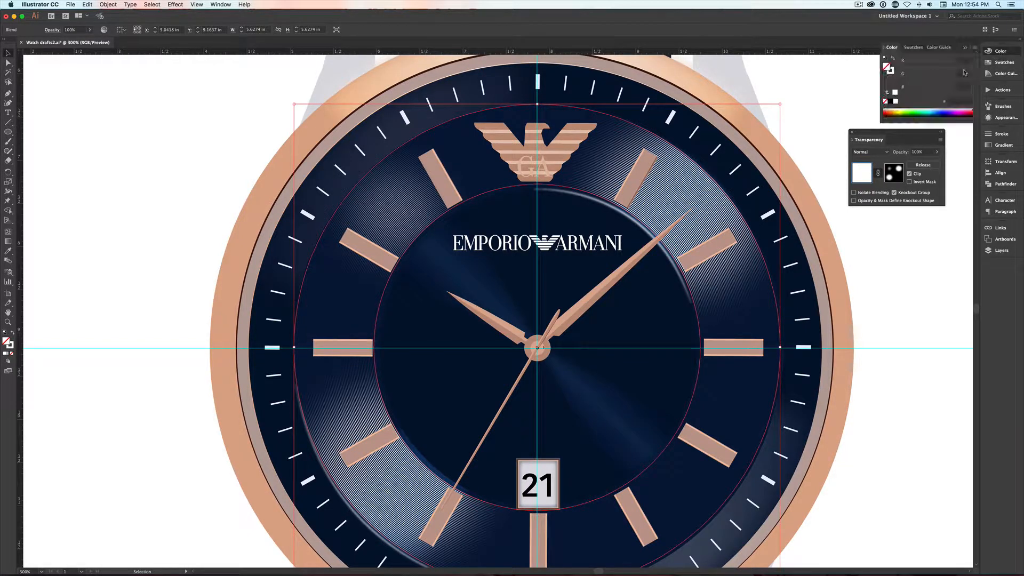
left_click(891, 72)
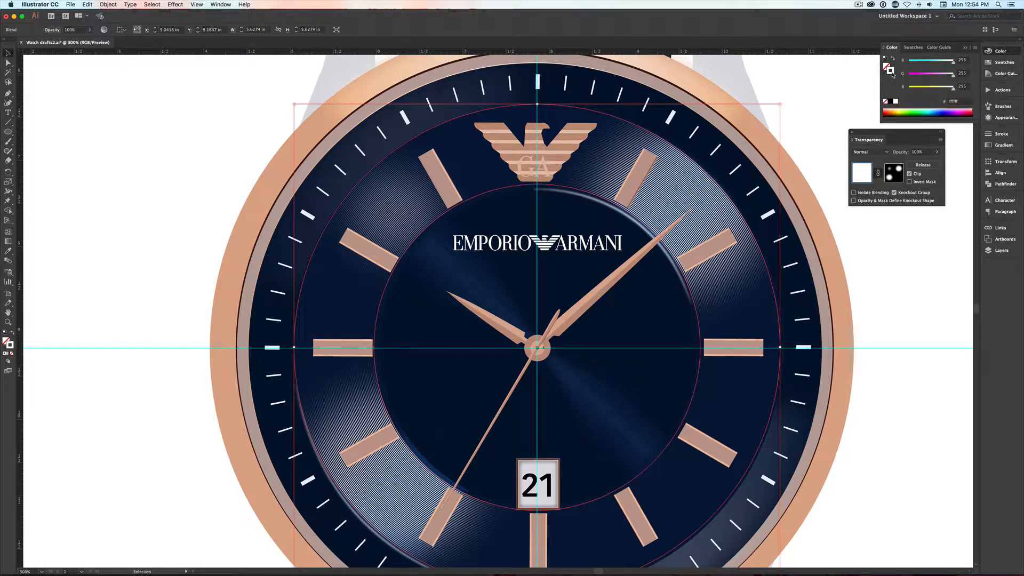
mouse_move(935, 62)
left_mouse_down()
mouse_move(924, 62)
mouse_move(935, 64)
left_mouse_up()
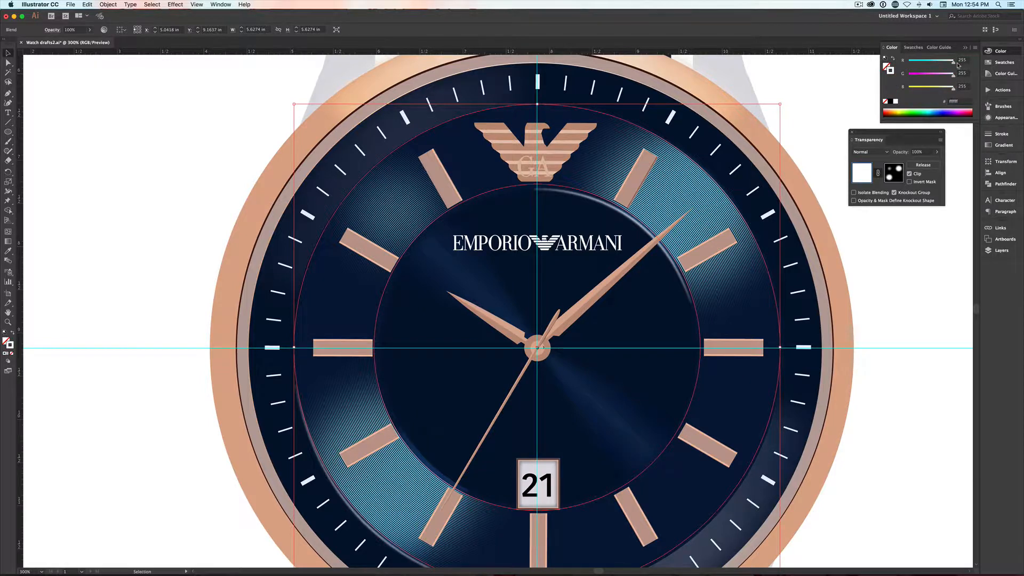
- Set the groove blend to Overlay mode with about 53% opacity
left_click(880, 152)
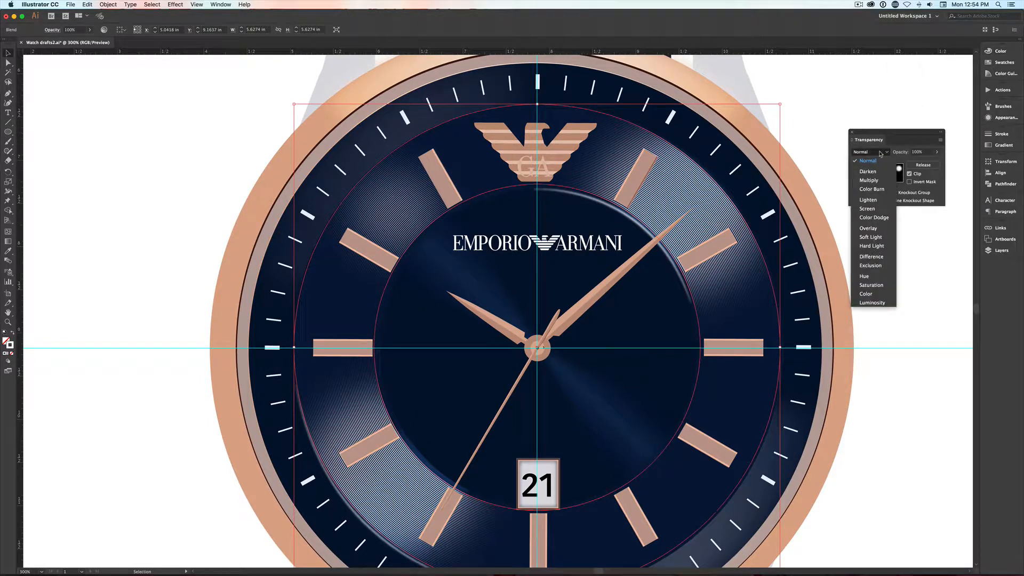
left_click(869, 228)
left_click(936, 152)
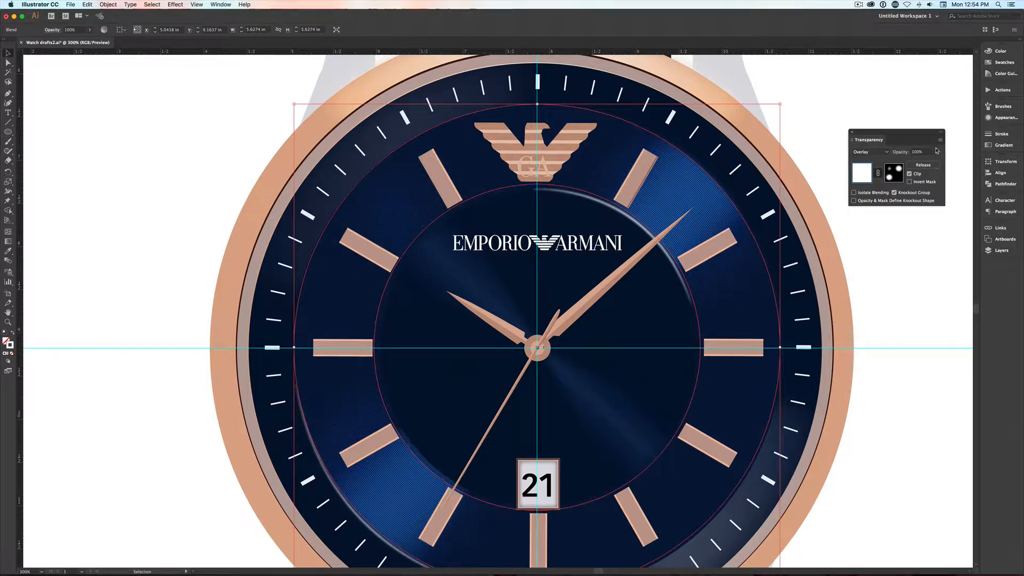
left_click_drag(937, 162, 920, 165)
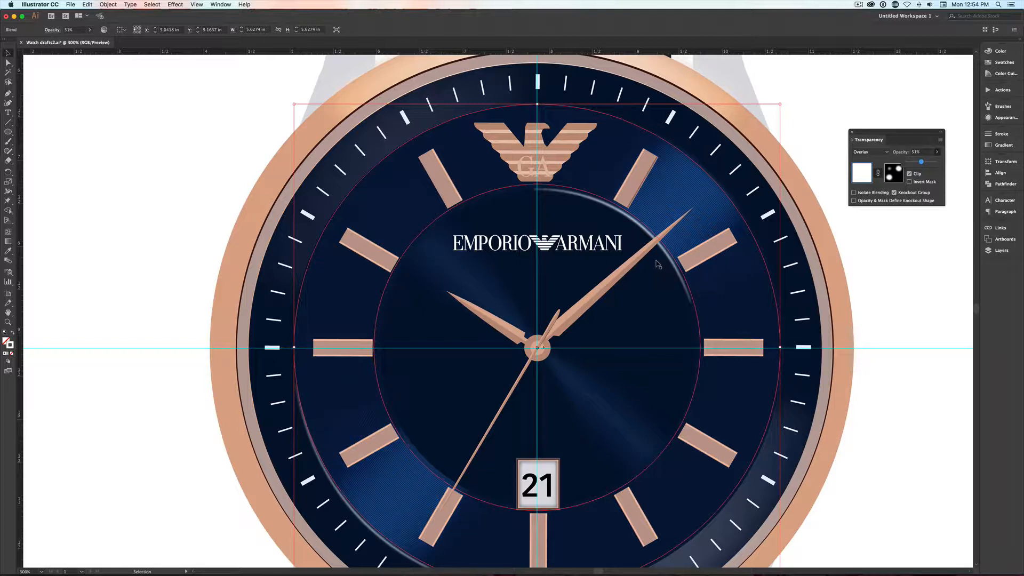
- Enlarge the upper-right ellipse in the blend's opacity mask to about 3.01 by 2.67 in, exit the mask and deselect
left_click(894, 172)
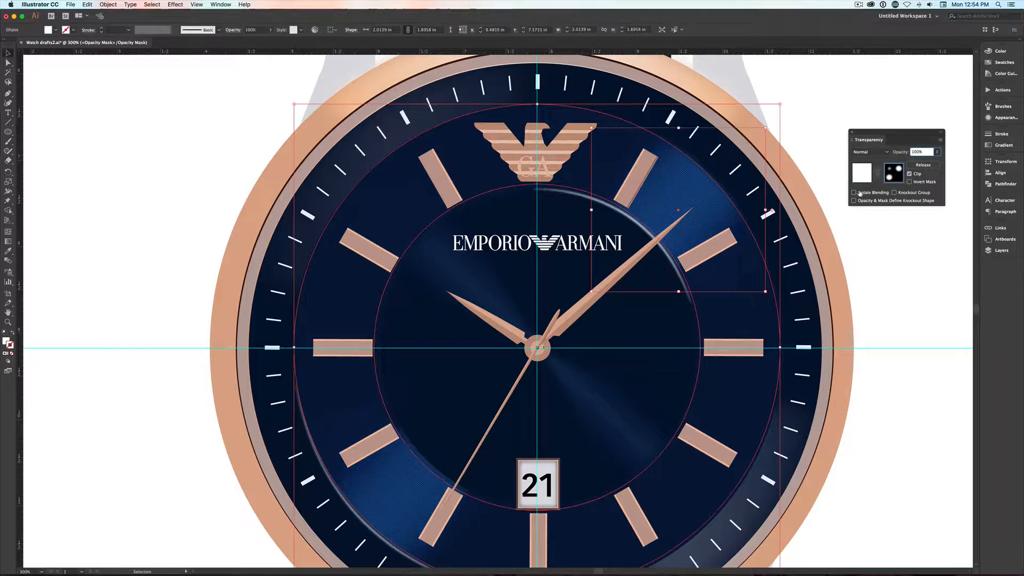
left_click_drag(765, 291, 803, 329)
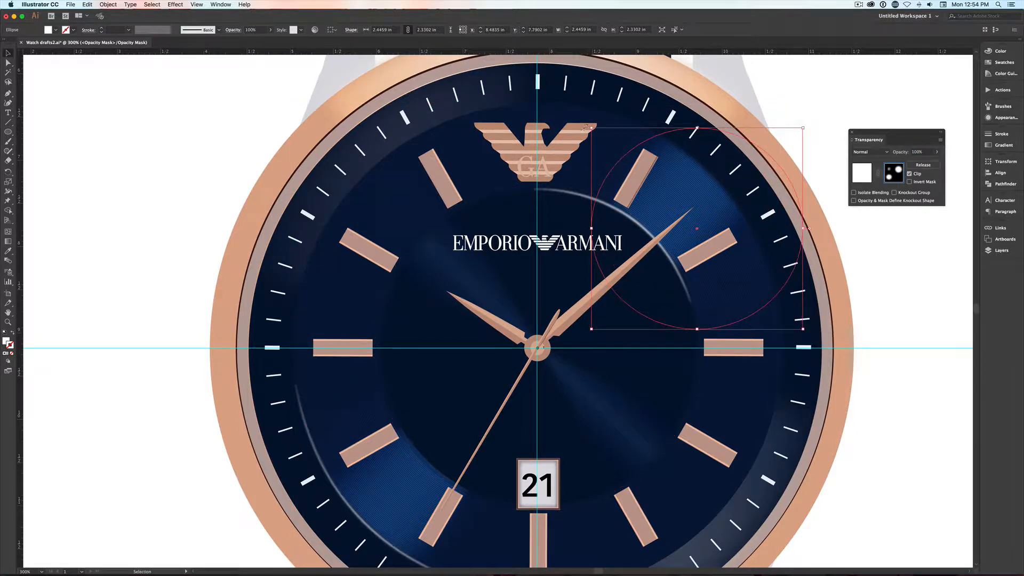
left_click_drag(591, 126, 543, 98)
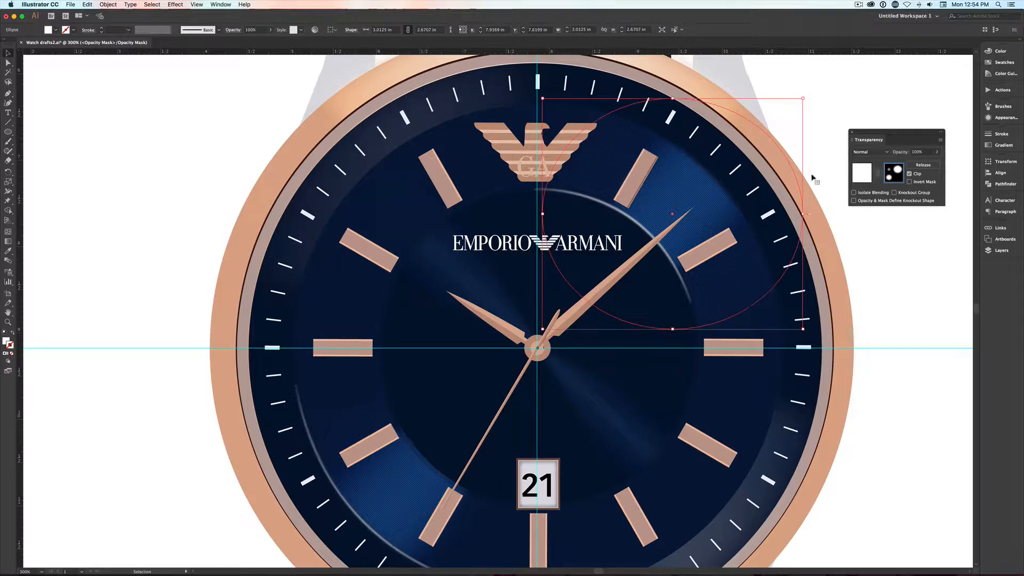
left_click(867, 171)
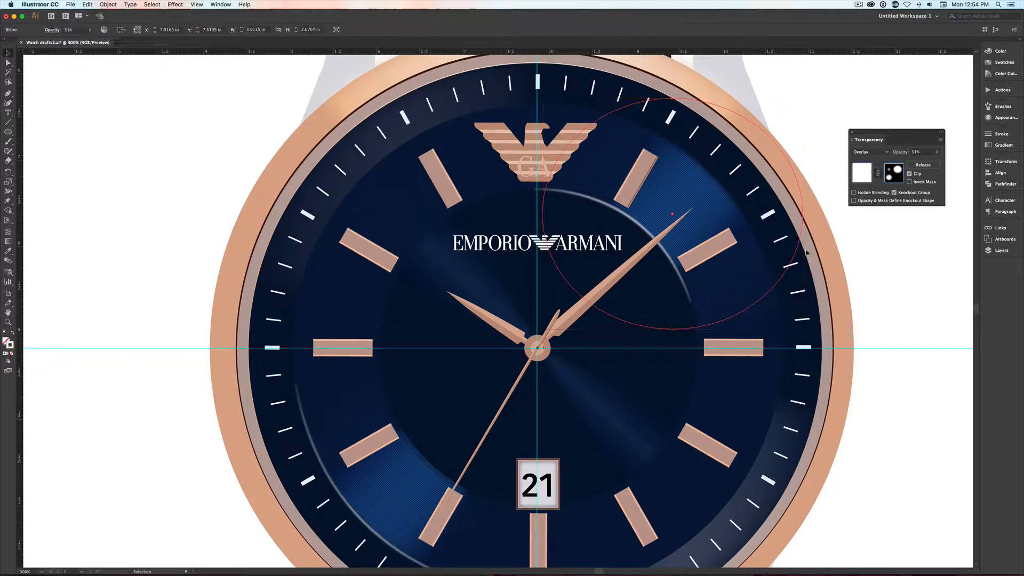
left_click(890, 254)
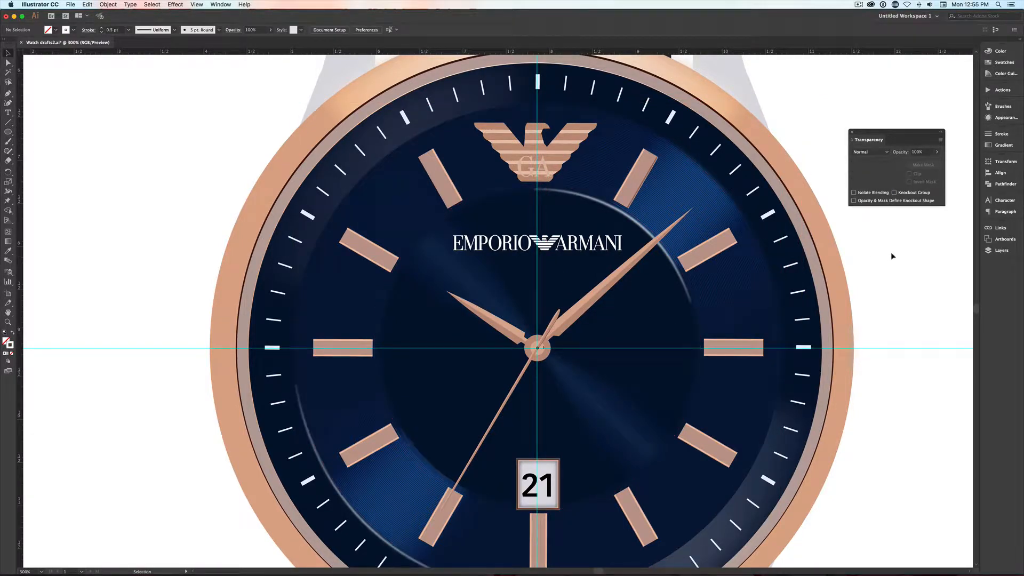
- Duplicate the Hour Clock layer's lowest base circle in place and rotate the copy until its bounding box is nearly upright
key("alt+shift+super+2")
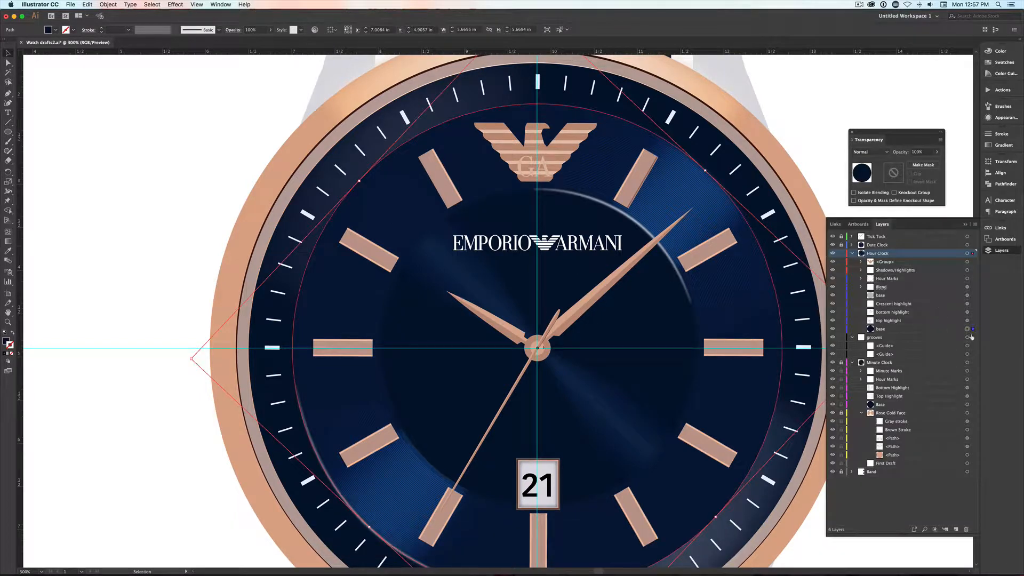
key("super+c")
key("super+f")
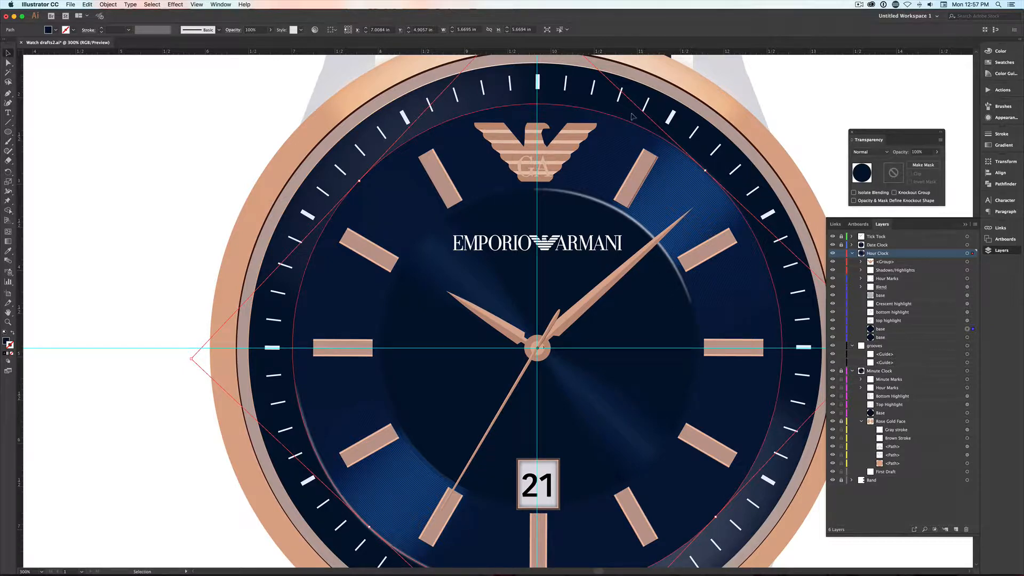
left_click_drag(705, 164, 783, 310)
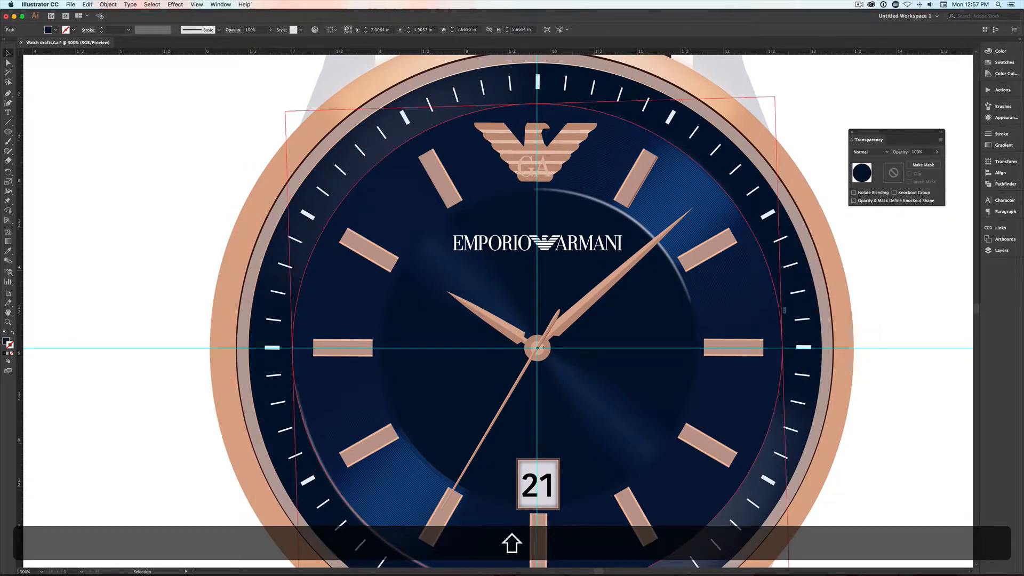
- Raise the red value of the duplicate base circle's fill to 255 to make it stand out
left_click(996, 252)
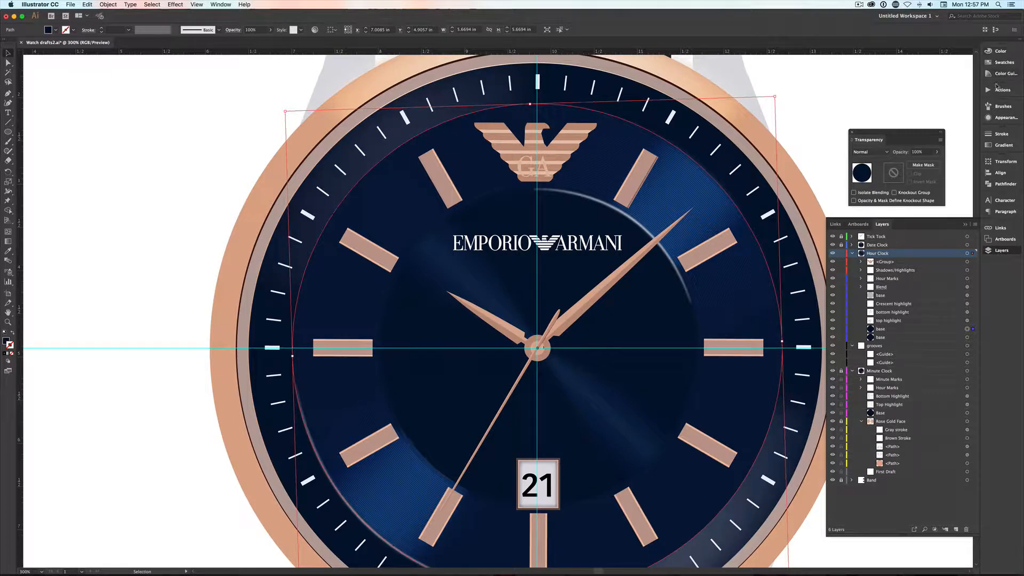
left_click(998, 51)
left_click(885, 67)
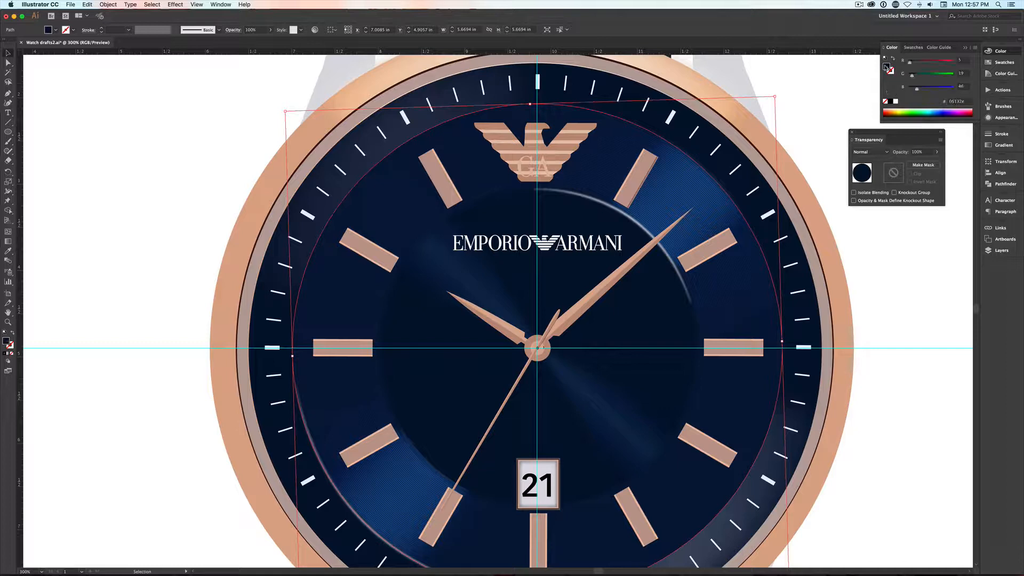
left_click_drag(930, 62, 958, 63)
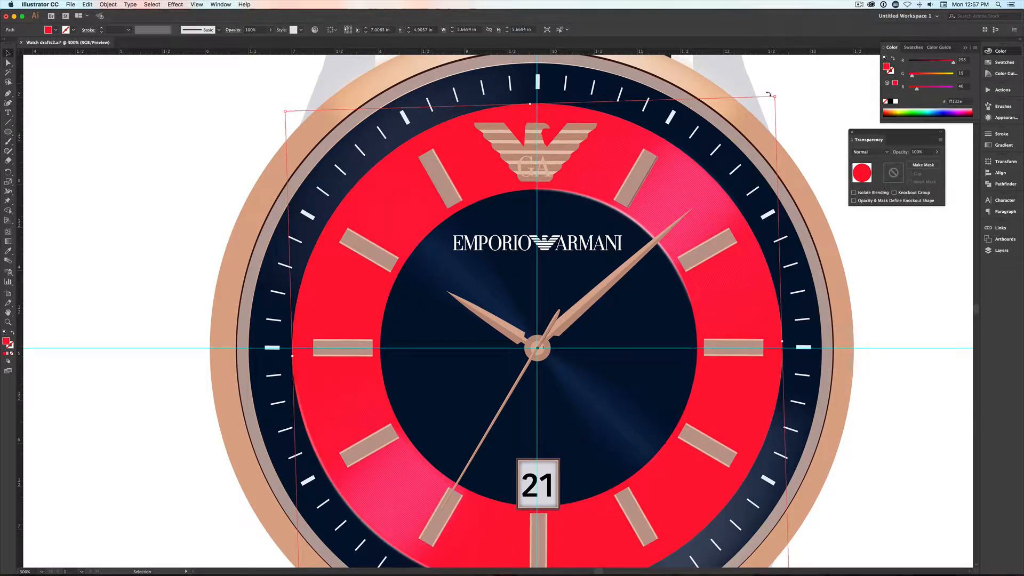
- Scale the duplicate circle down proportionally to about 3.69 in across, fitting it just around the inner dial
left_click_drag(773, 95, 690, 168)
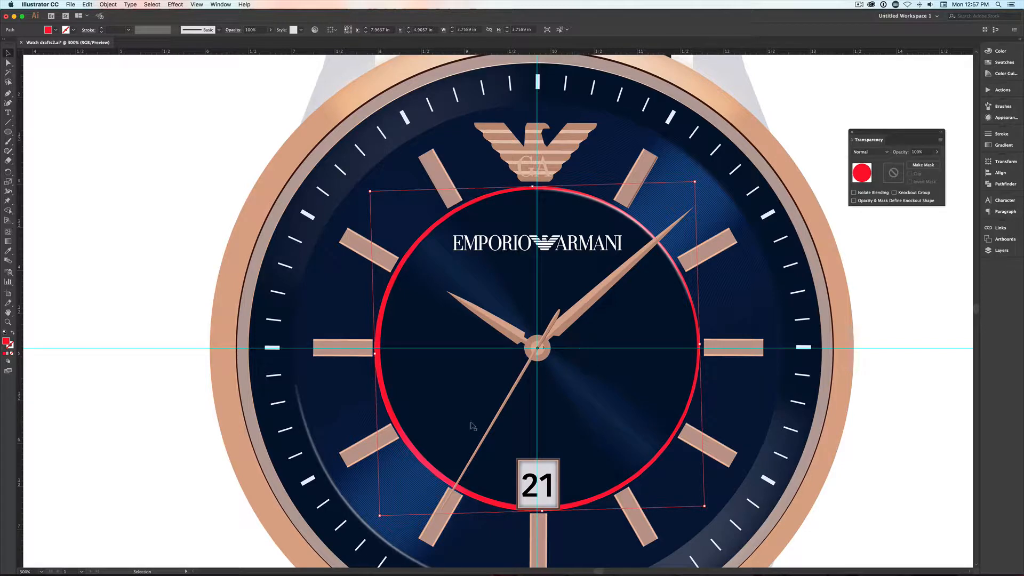
key("shift")
left_click_drag(378, 515, 382, 510)
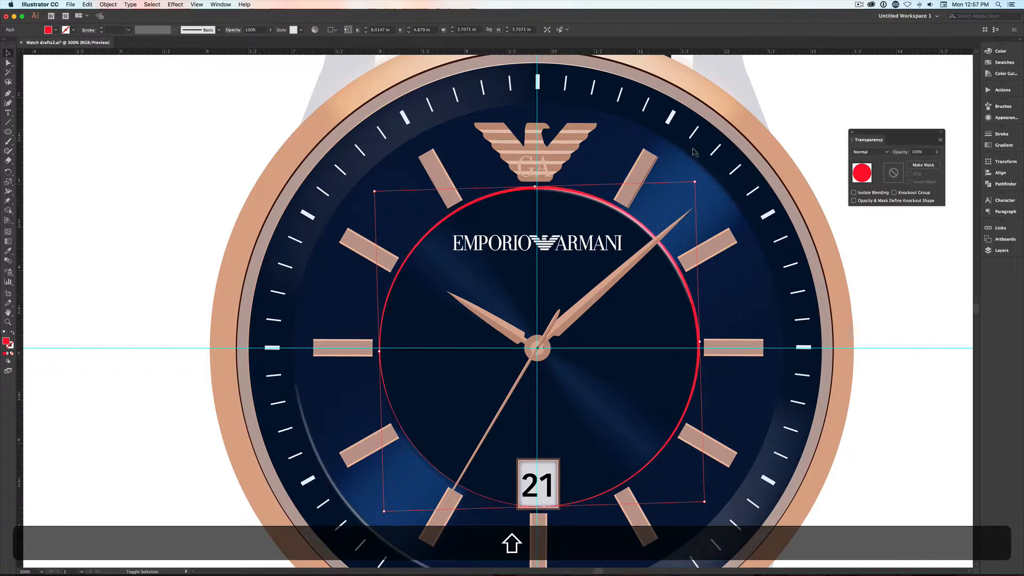
left_click_drag(694, 179, 693, 182)
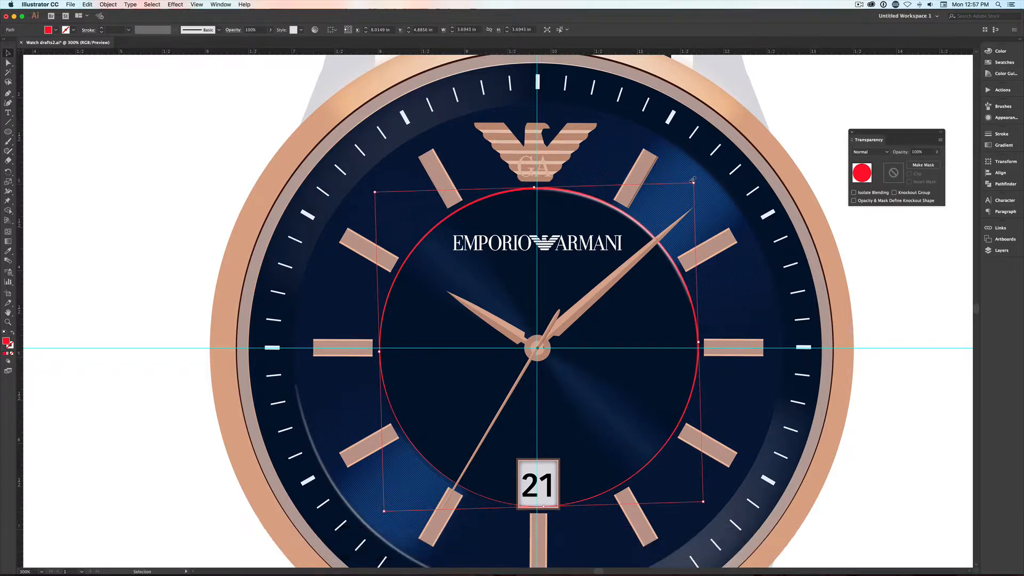
- Sample the outer minute ring's navy as the duplicate circle's fill, set it to Multiply and display the layer list
key("i")
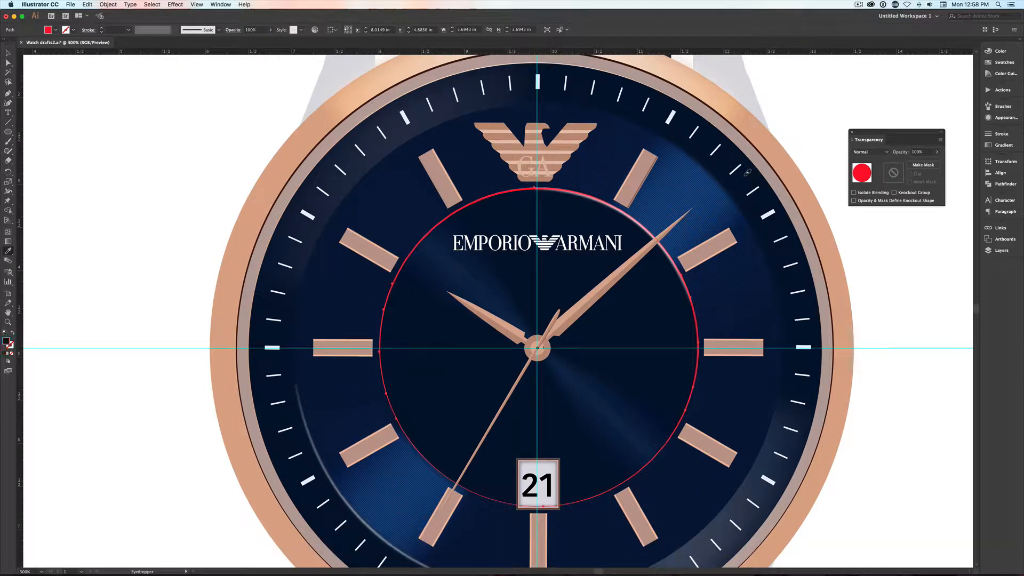
left_click(746, 173)
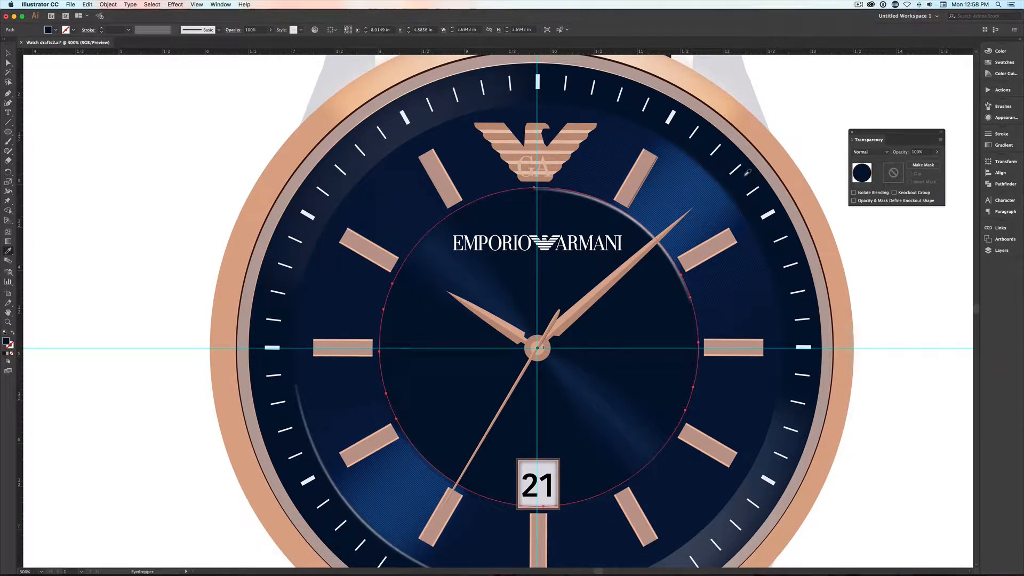
left_click(869, 152)
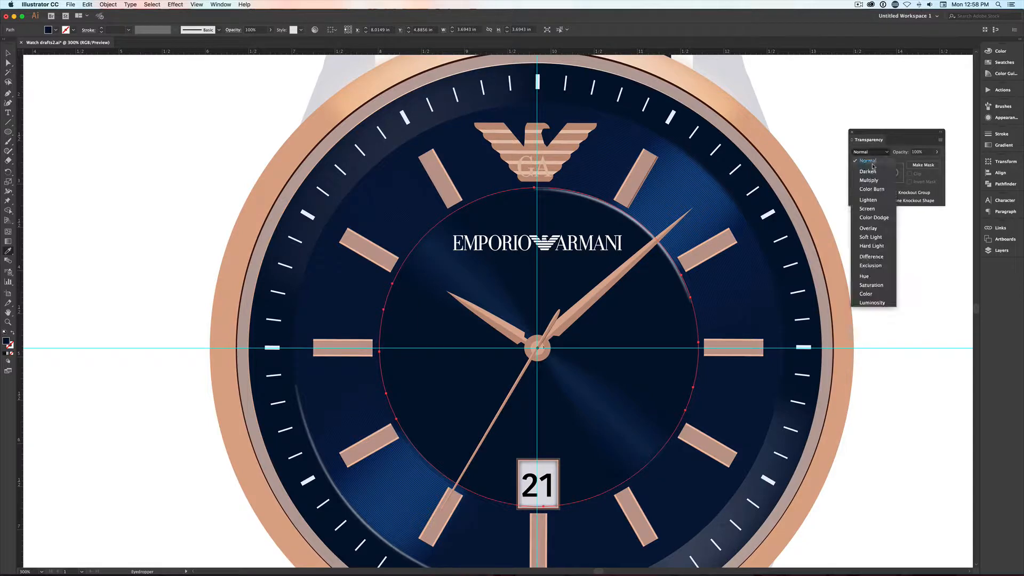
left_click(872, 181)
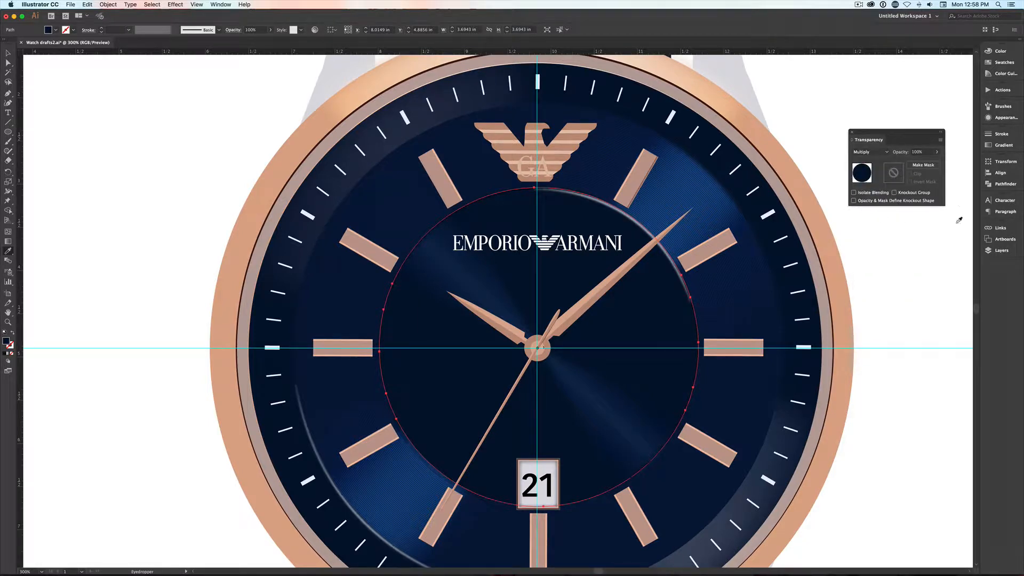
left_click(998, 252)
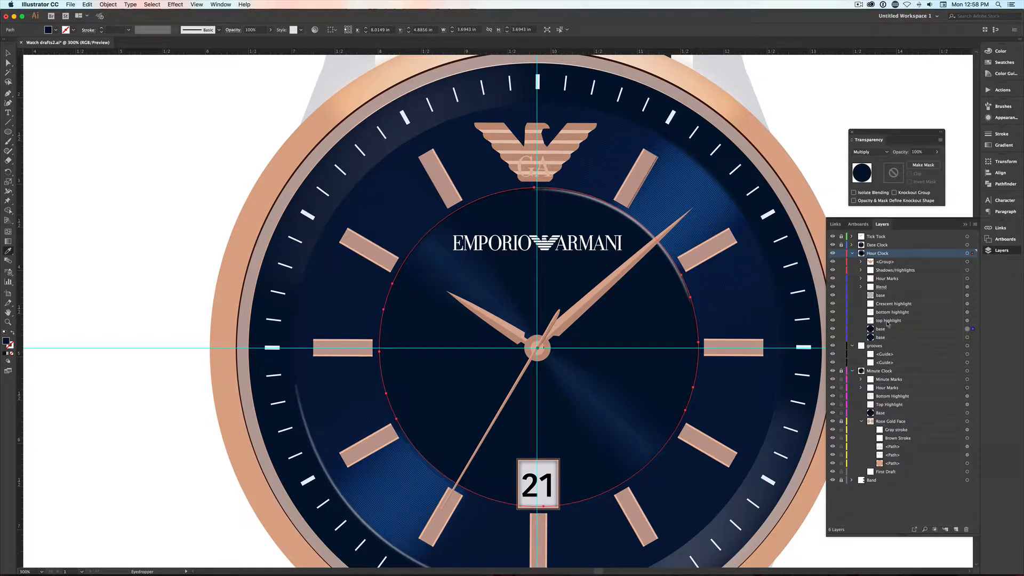
- Place the duplicate base circle directly beneath Hour Marks in the Hour Clock layer and convert its fill to a 5 pt stroke
left_click_drag(882, 330, 882, 284)
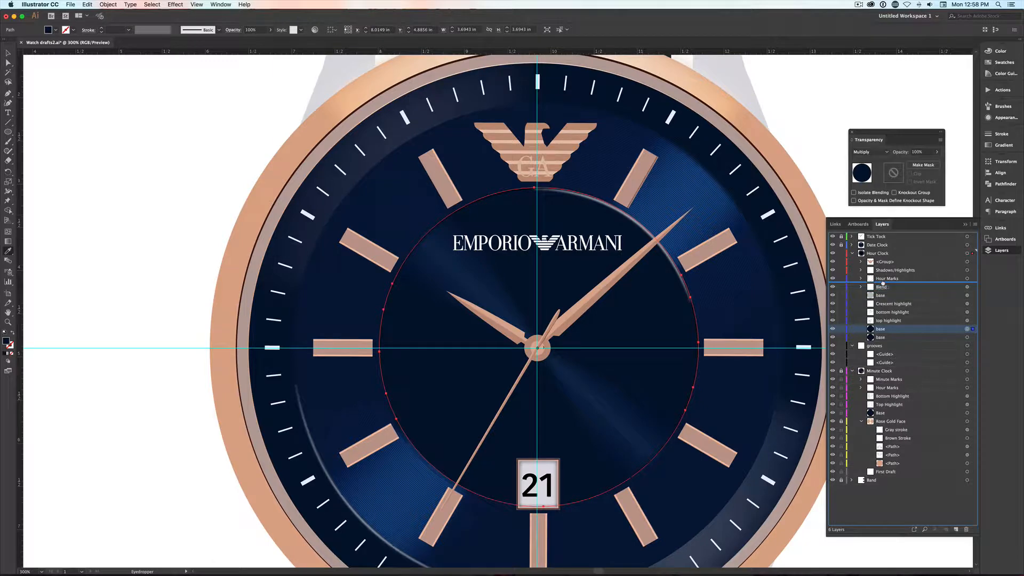
left_click_drag(883, 284, 885, 286)
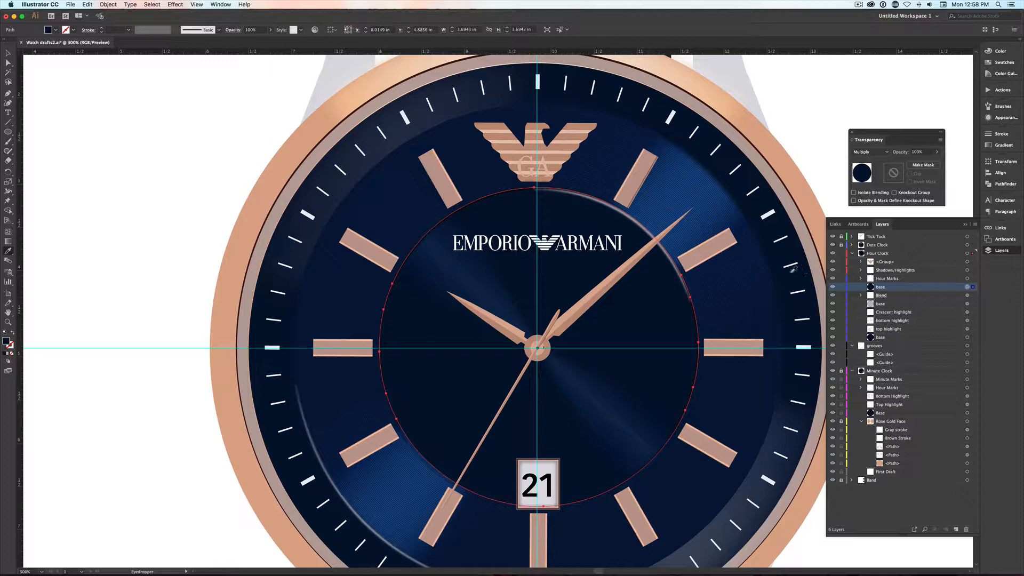
key("shift+x")
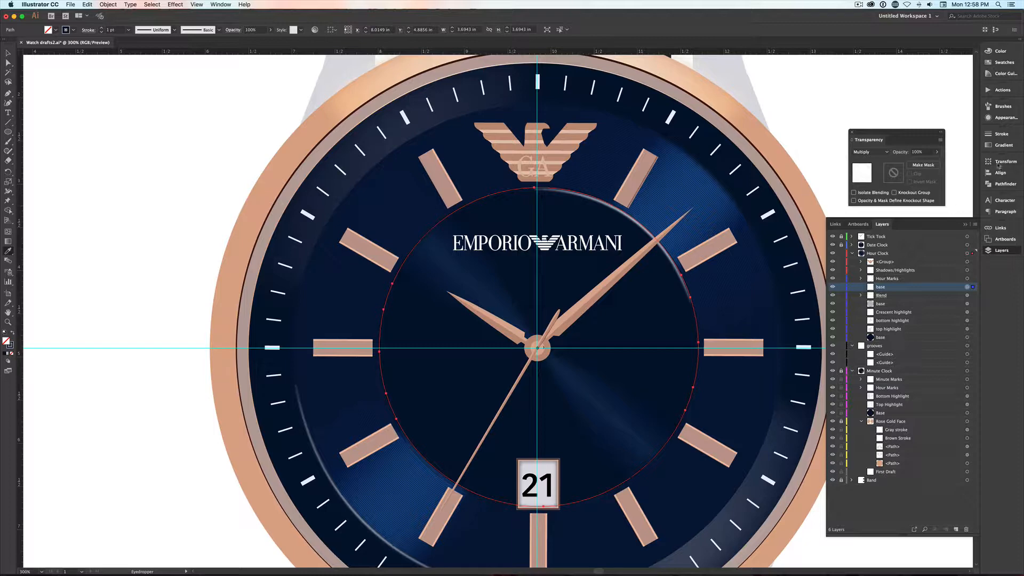
left_click(998, 134)
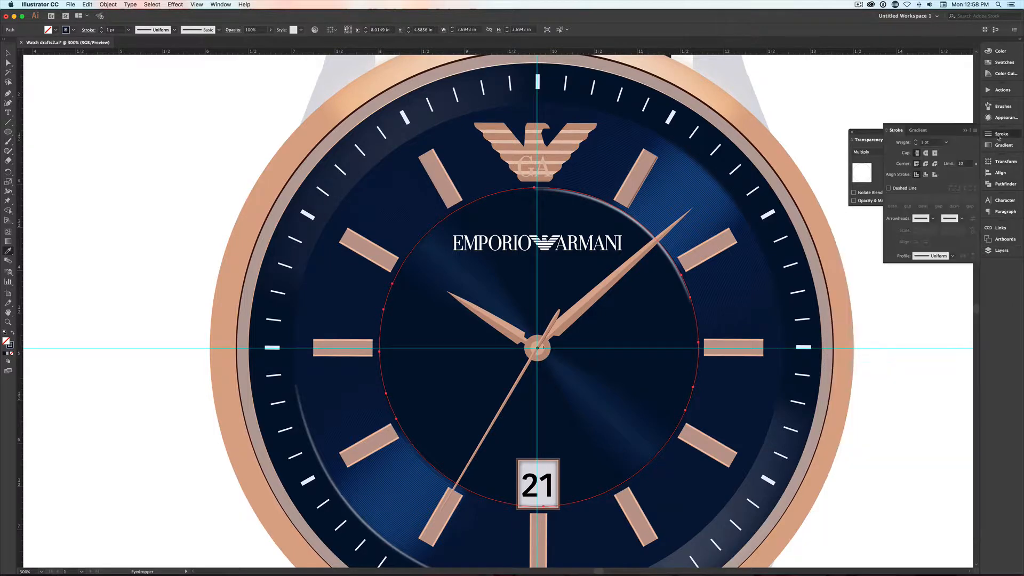
left_click(916, 141)
left_click(917, 141)
left_click(916, 140)
left_click(917, 141)
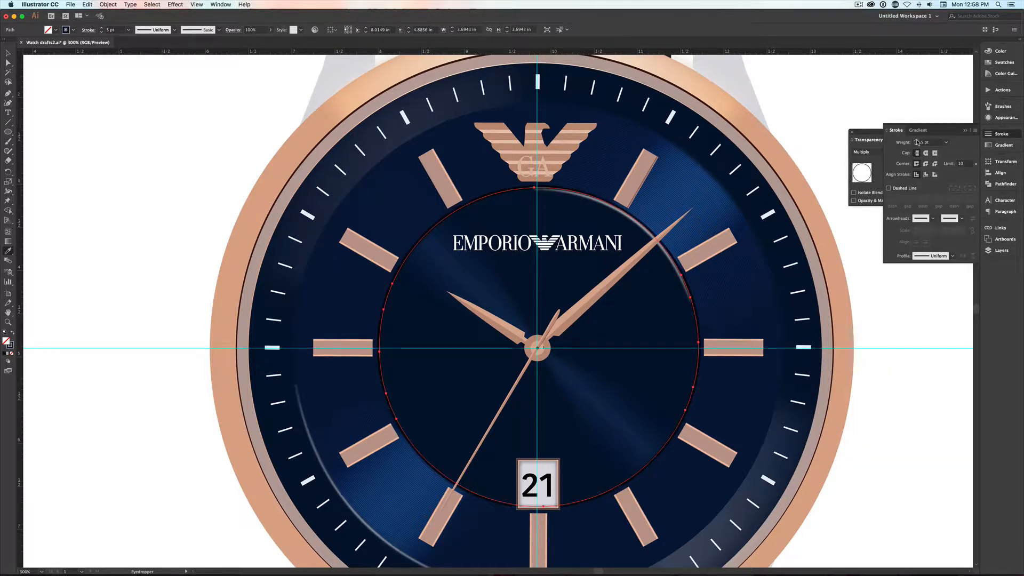
- Vary the circle's stroke width with the Width tool, thickening it to about 7.24 pt and deleting surplus width points near the eagle emblem
key("shift")
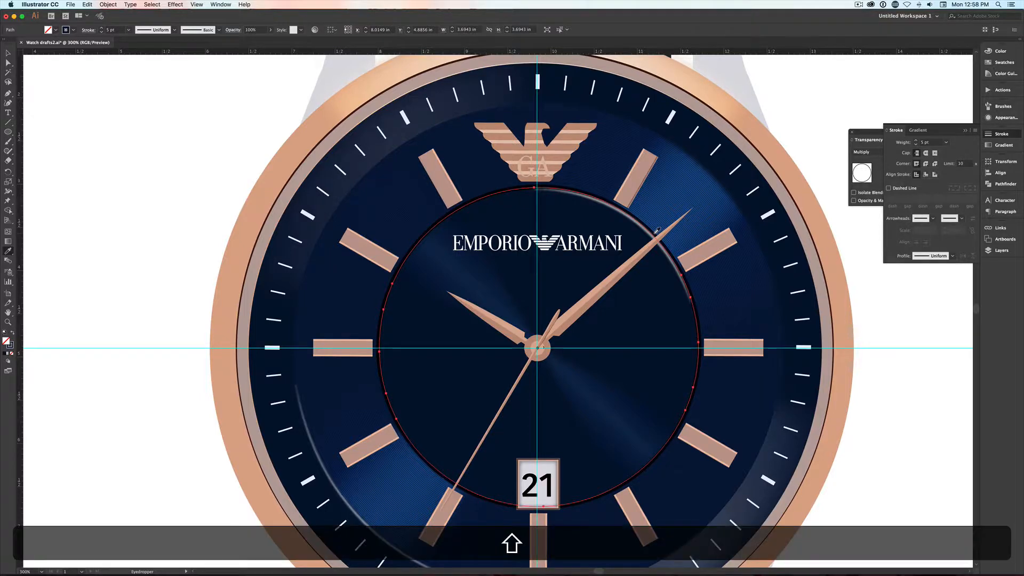
key("shift+w")
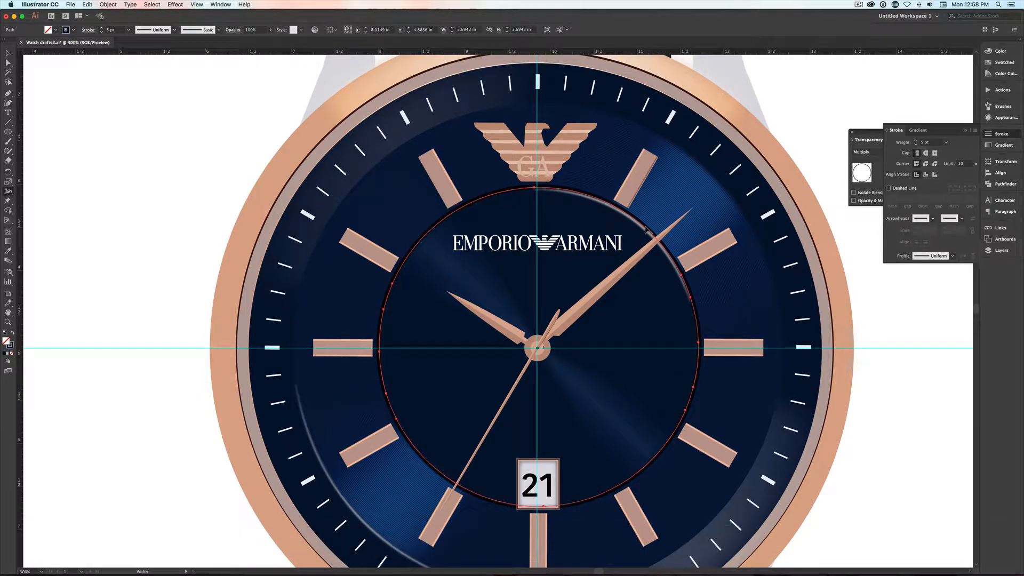
left_click_drag(645, 229, 650, 225)
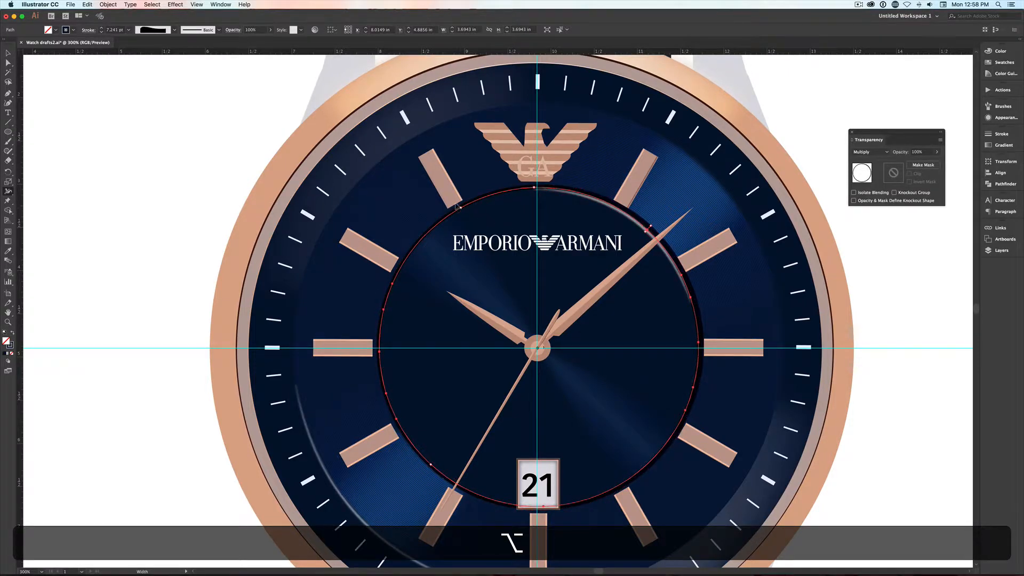
left_click_drag(501, 191, 501, 189)
left_click_drag(582, 191, 537, 184)
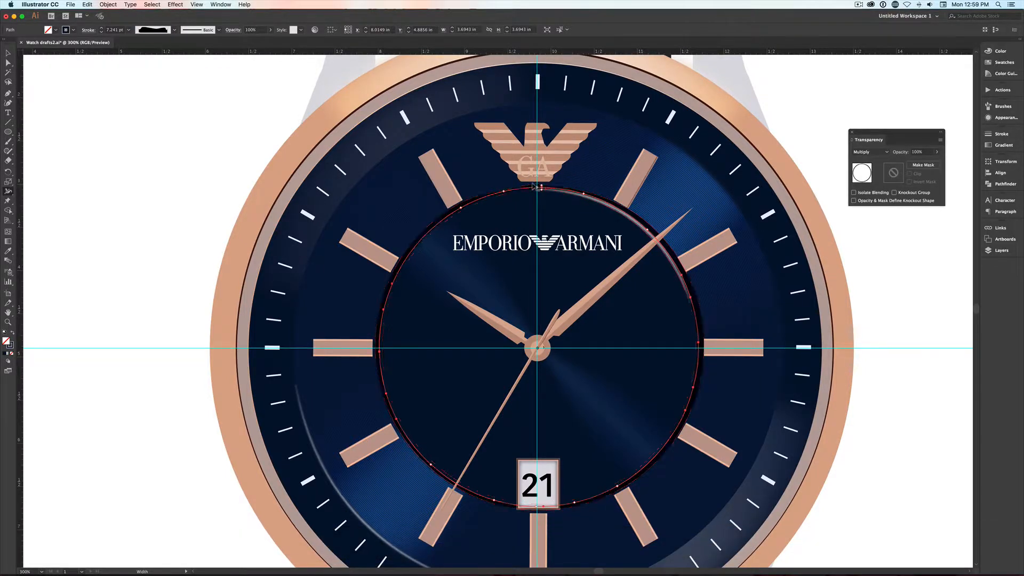
key("BackSpace")
key("BackSpace")
- Apply a previewed Gaussian Blur with a radius of about 9 pixels to the variable-width shadow ring
left_click(176, 5)
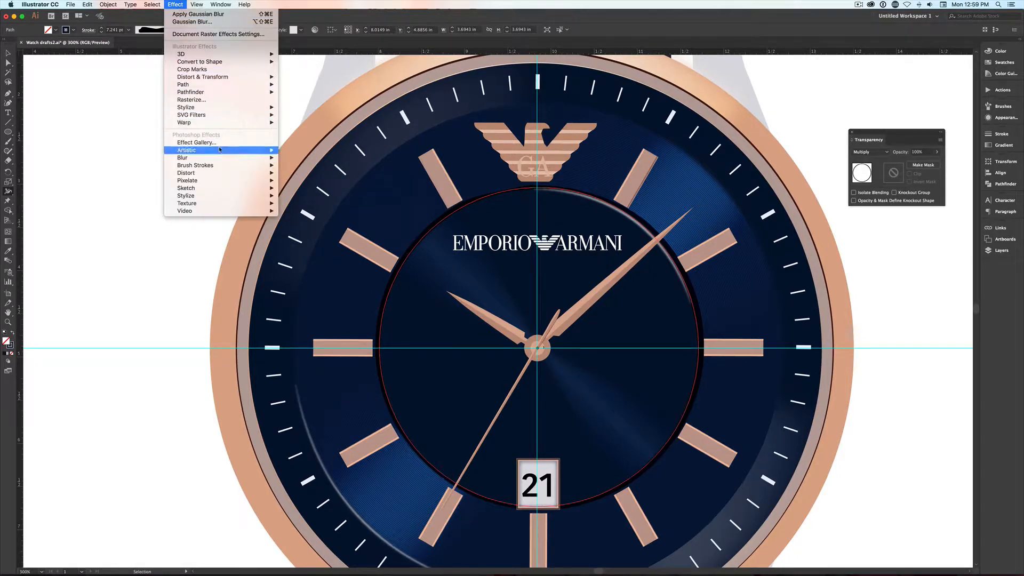
mouse_move(218, 157)
left_click(323, 158)
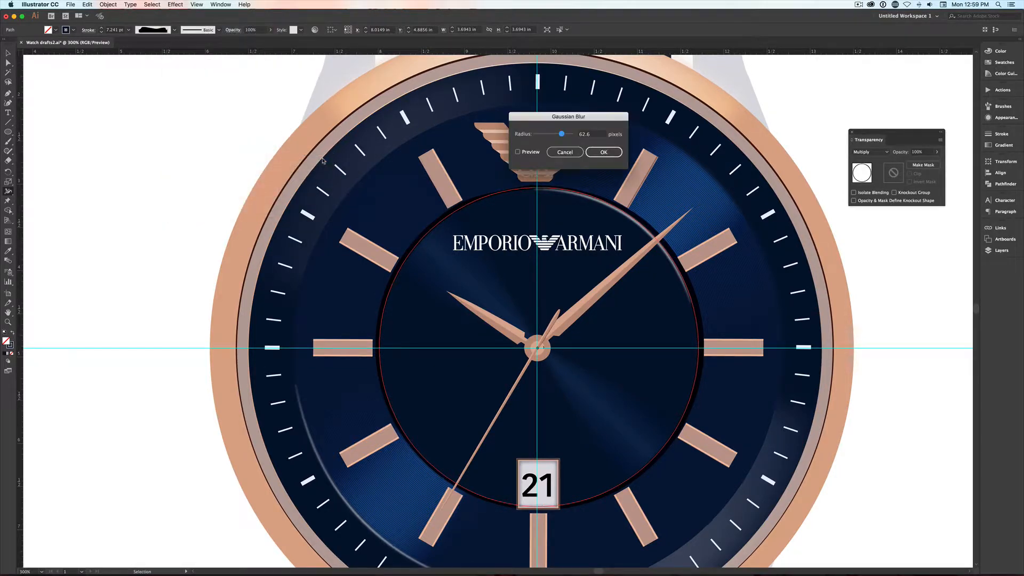
left_click(517, 152)
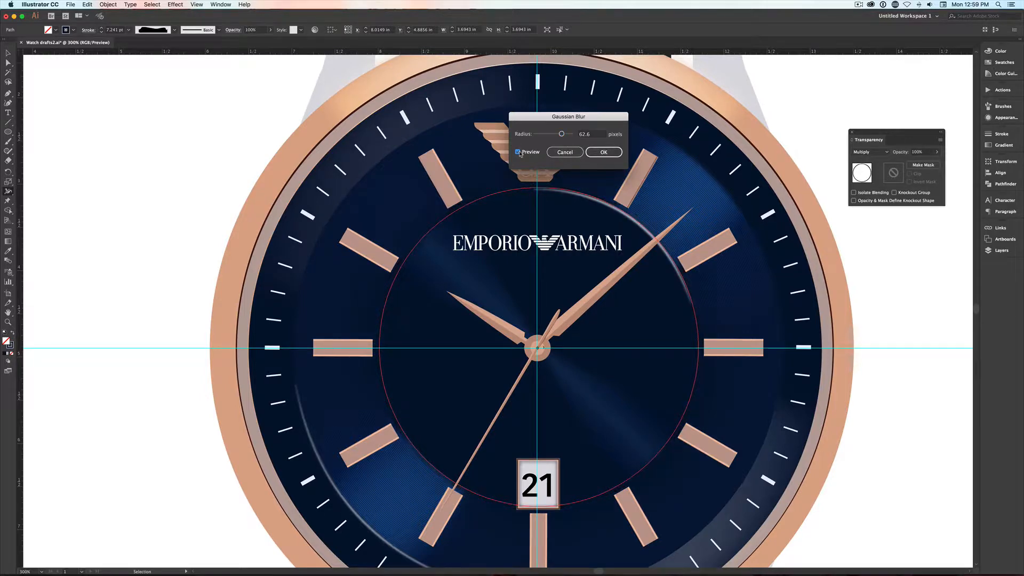
left_click_drag(561, 134, 552, 138)
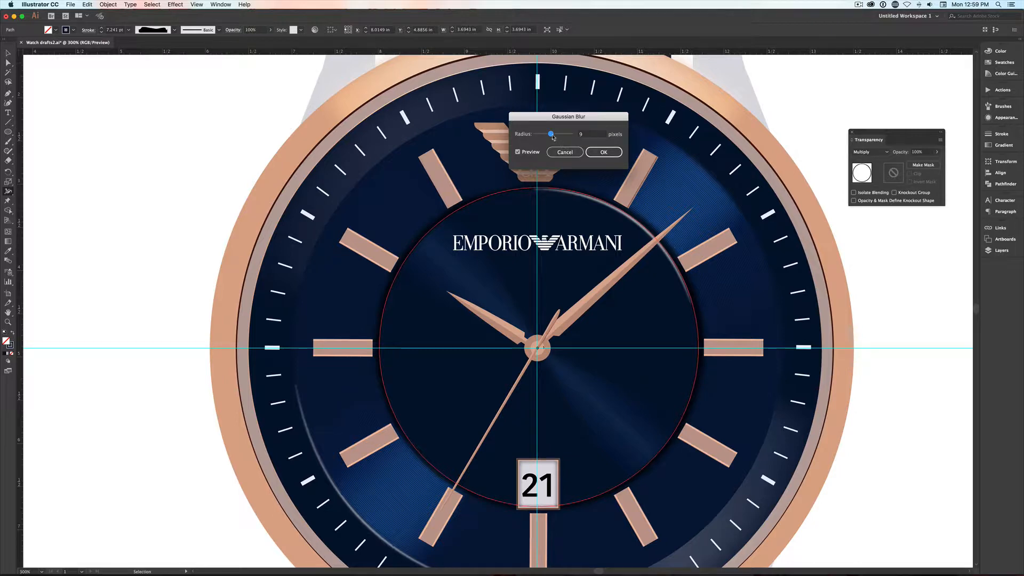
left_click_drag(553, 137, 555, 138)
left_click(603, 152)
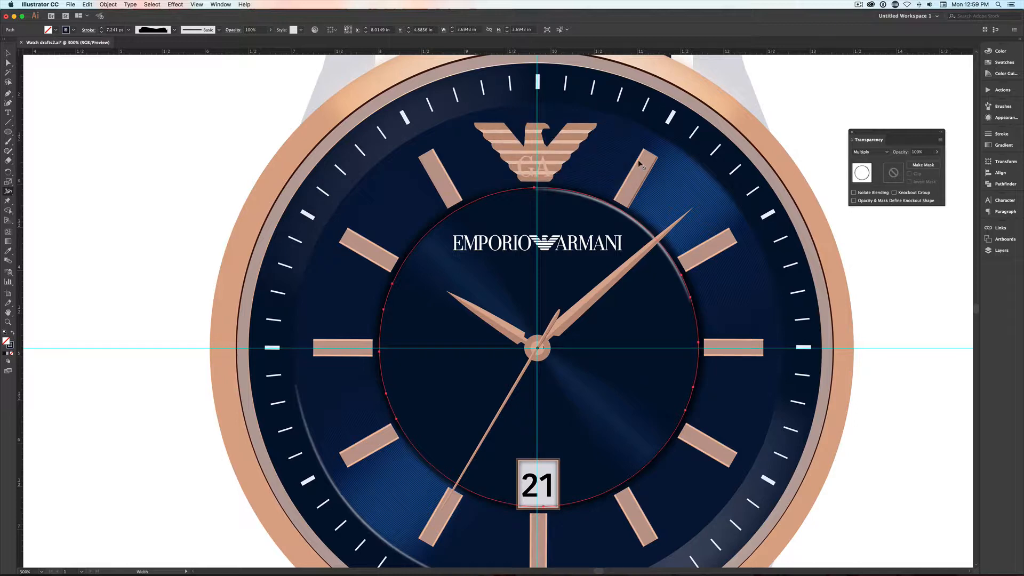
- Lower the shadow ring's opacity to 74% and set its stroke weight to 5 pt
left_click(936, 156)
left_click_drag(938, 162, 930, 164)
left_click(1001, 134)
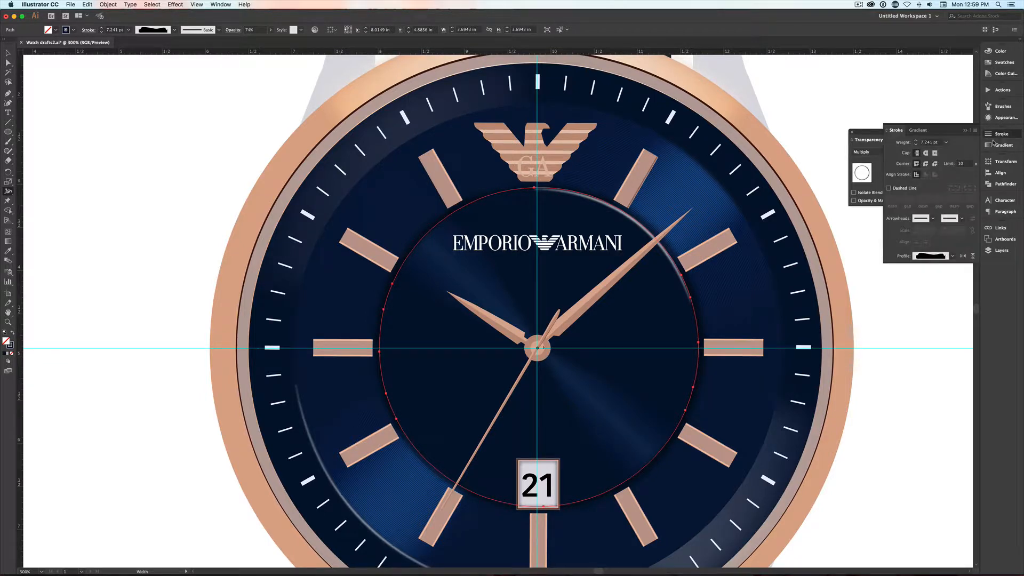
left_click(916, 145)
- Hide the selection edges to inspect the shadow ring and set its stroke weight to 6 pt
left_click(196, 5)
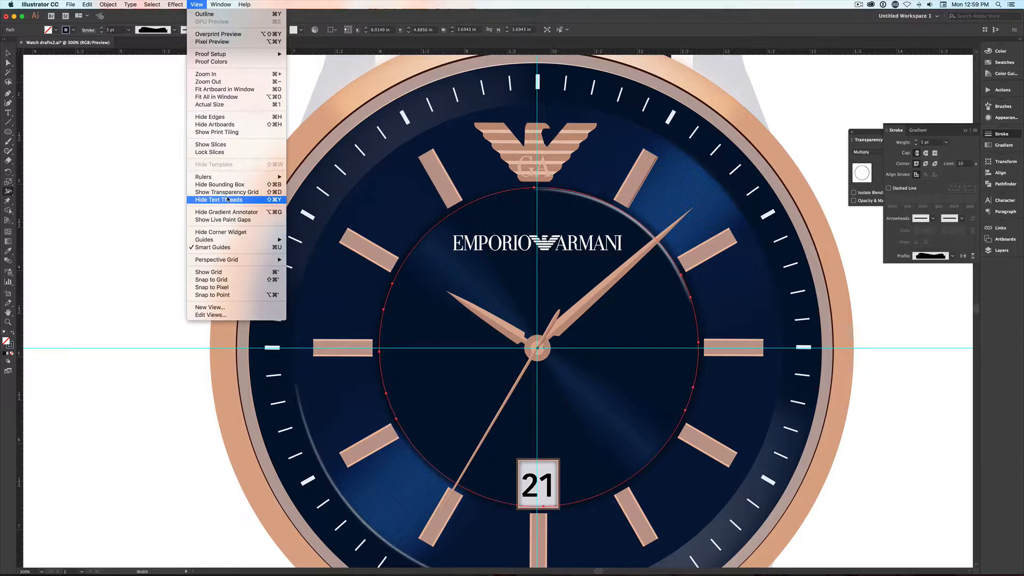
left_click(227, 118)
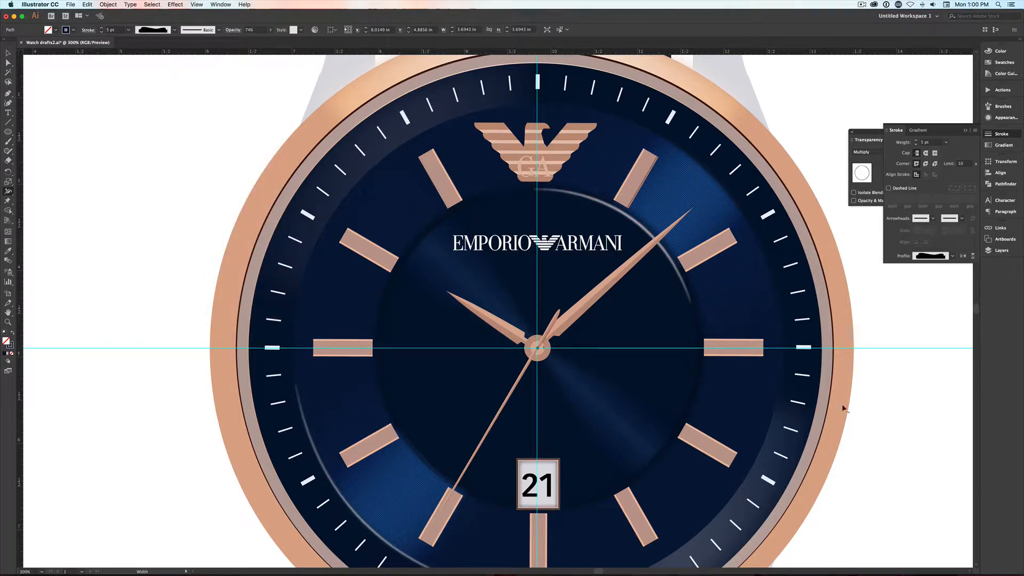
mouse_move(696, 319)
left_click(916, 141)
scroll(682, 436, "right", 1)
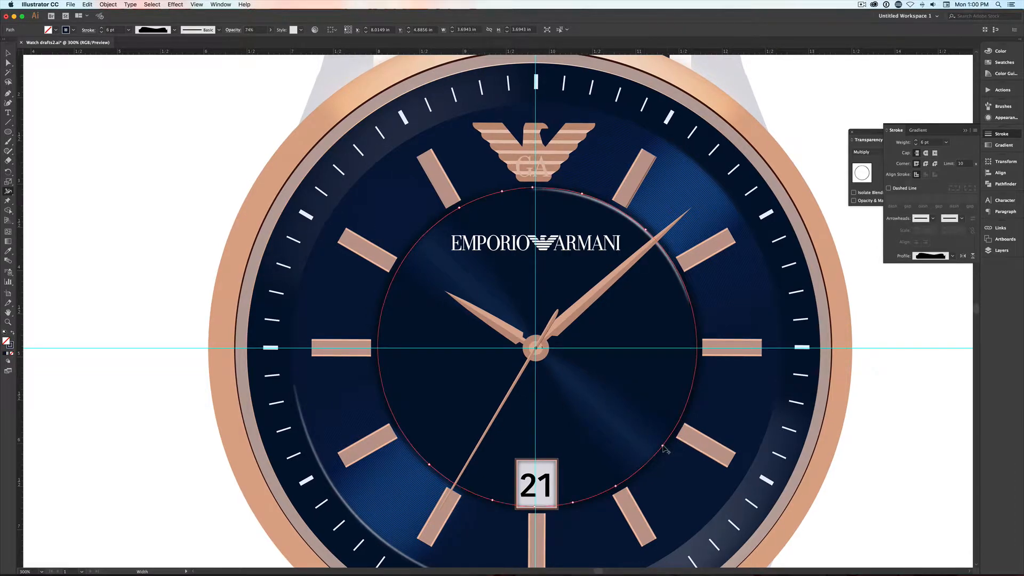
- Adjust the shadow ring's stroke width near the five o'clock mark with the Width tool and deselect the ring
key("shift+w")
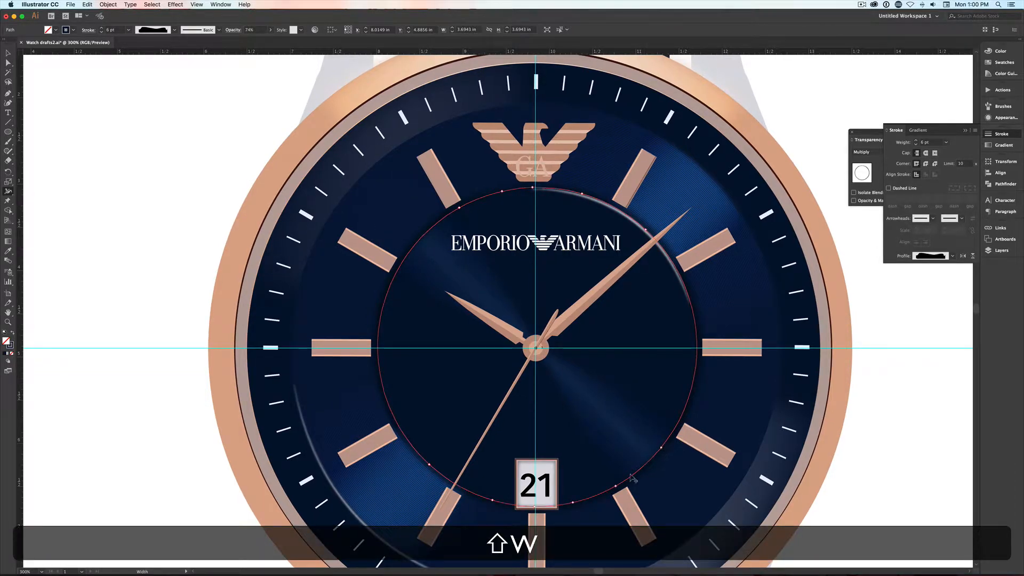
left_click_drag(613, 485, 616, 485)
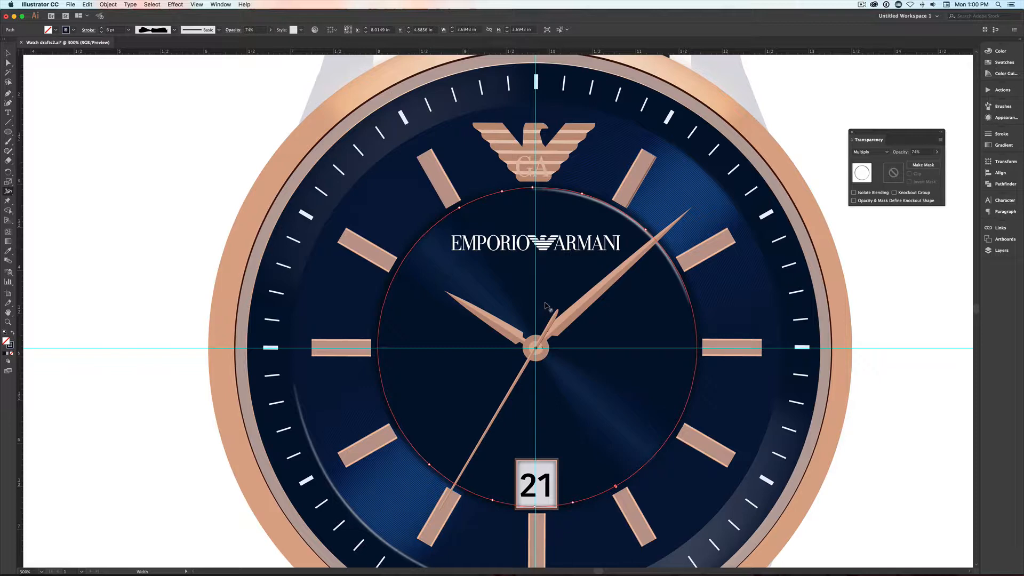
key("v")
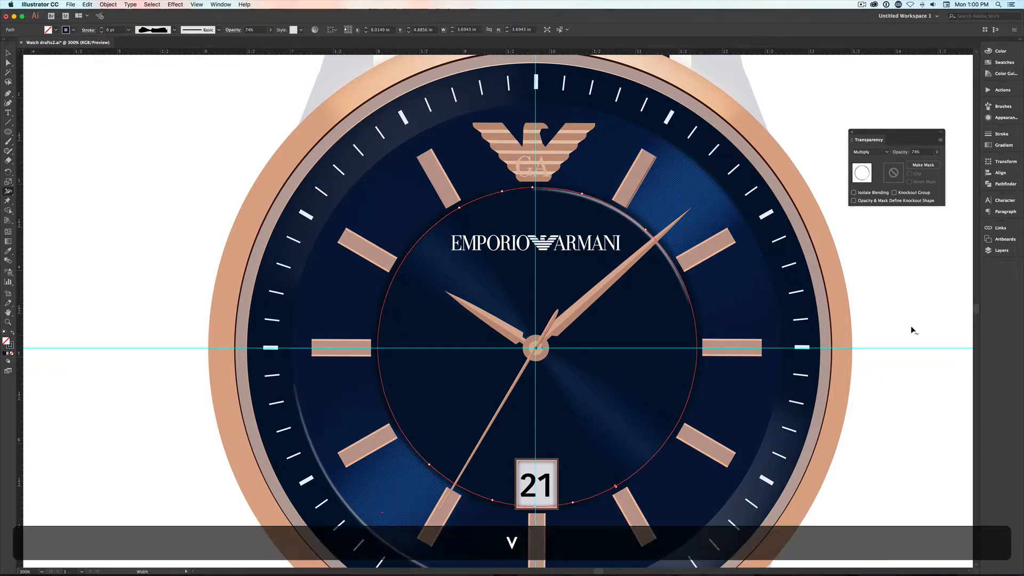
left_click(895, 321)
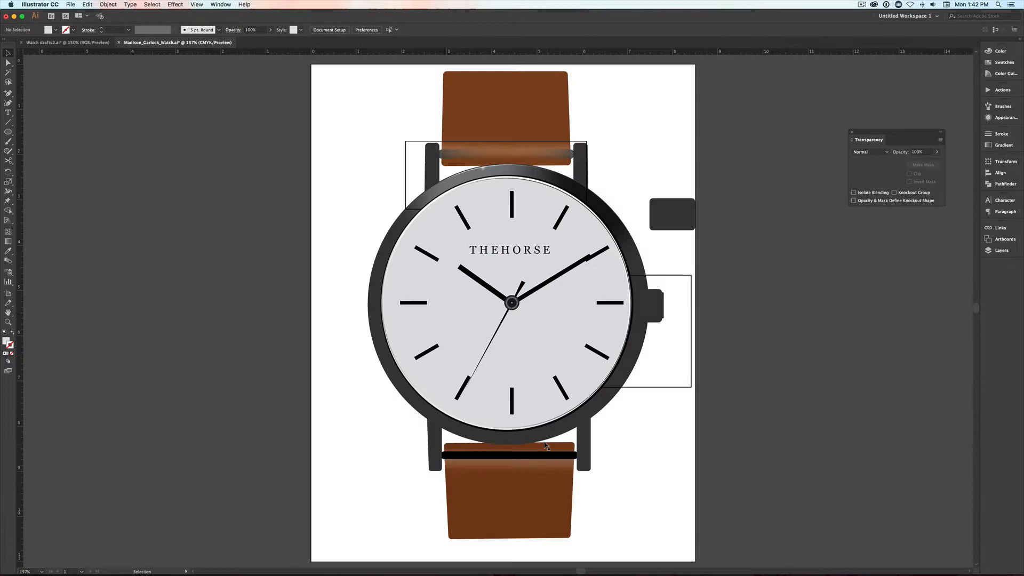
- Delete the black rounded bar crossing the lower brown strap of the white-faced watch
key("z")
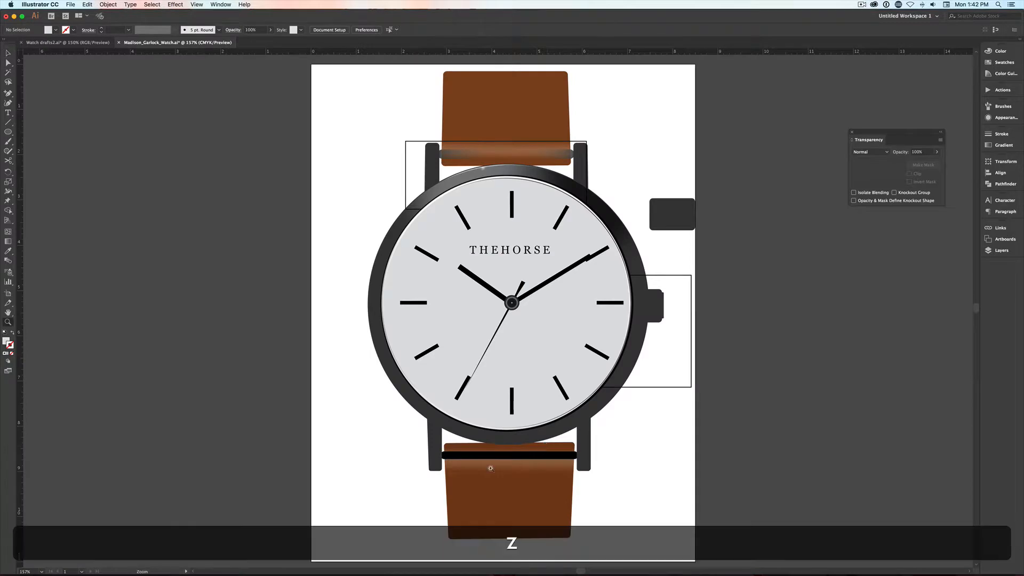
left_click_drag(426, 473, 488, 440)
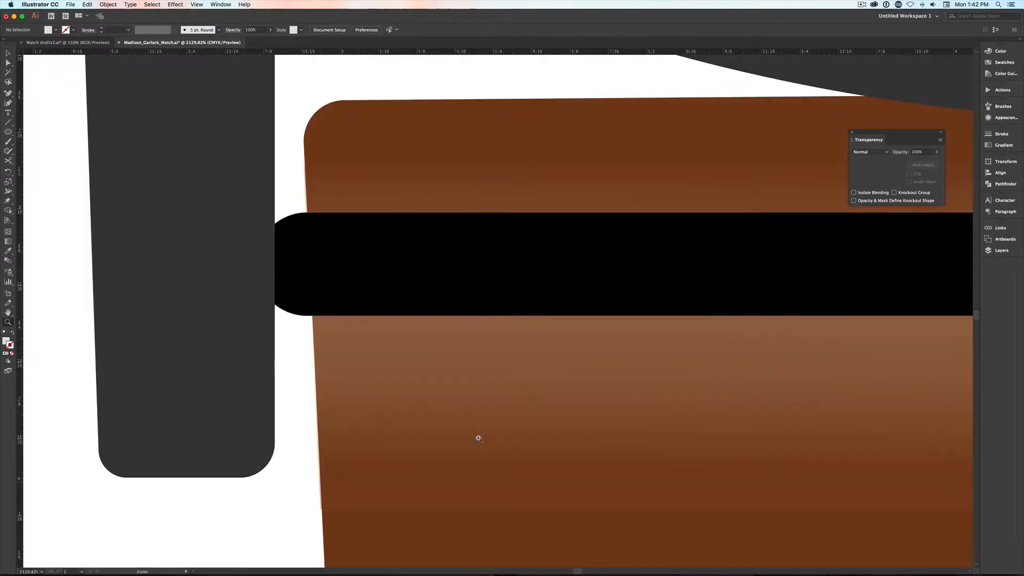
key("space")
left_click_drag(417, 421, 569, 430)
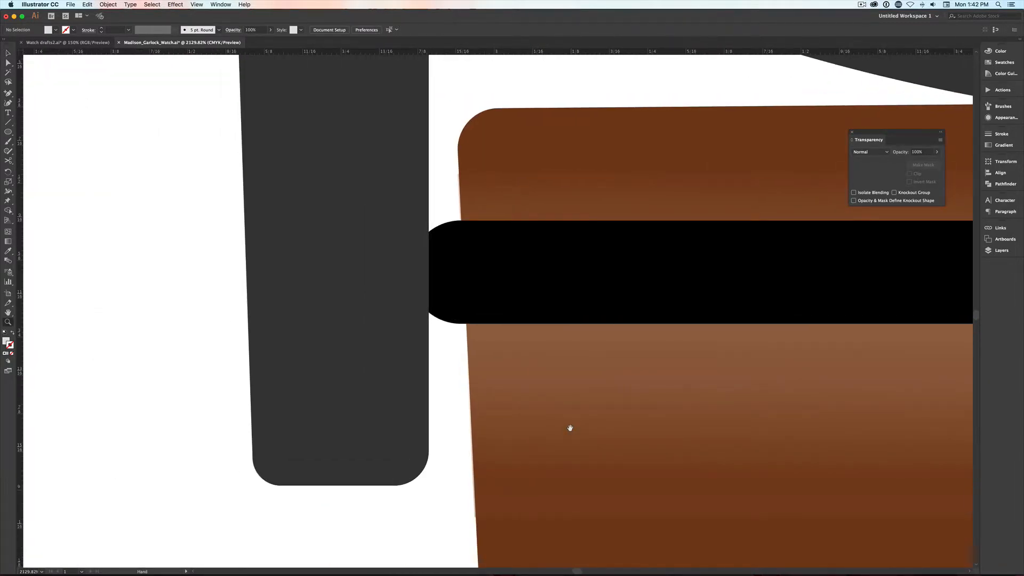
key("v")
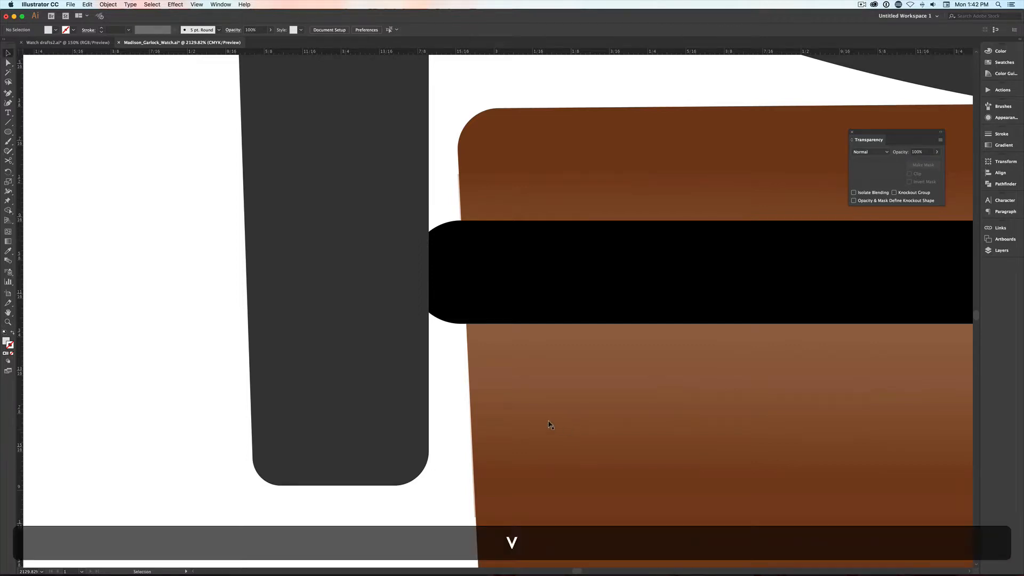
left_click(445, 290)
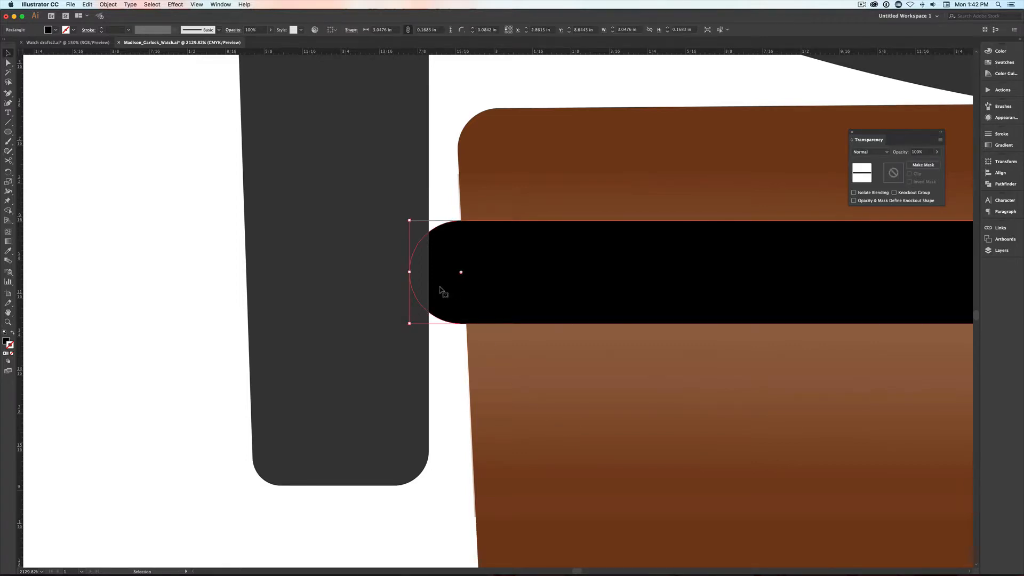
key("BackSpace")
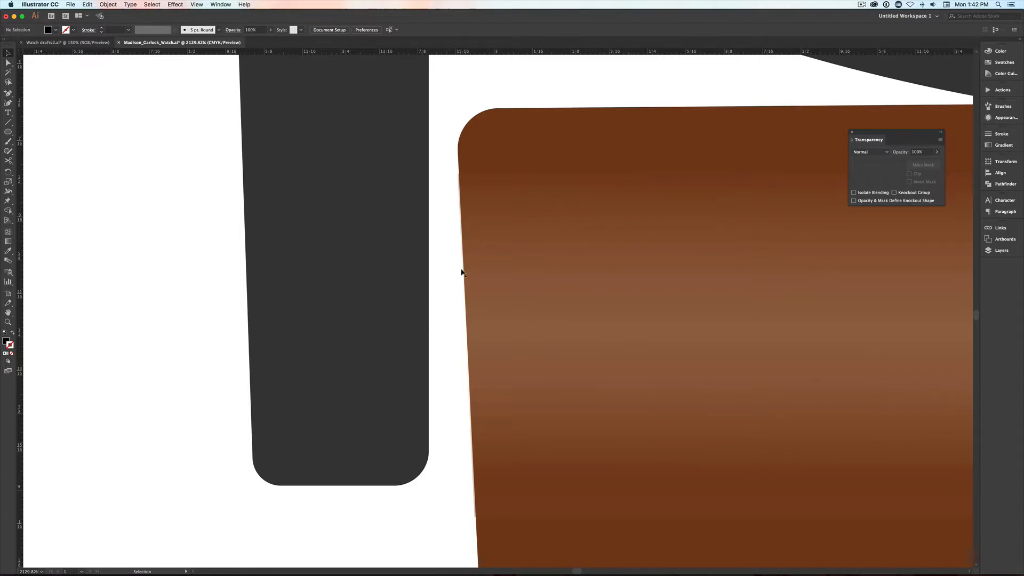
- Tighten the lower strap's upper-left rounded corner by extending the handles of its two anchor points toward the corner
key("a")
left_click(482, 115)
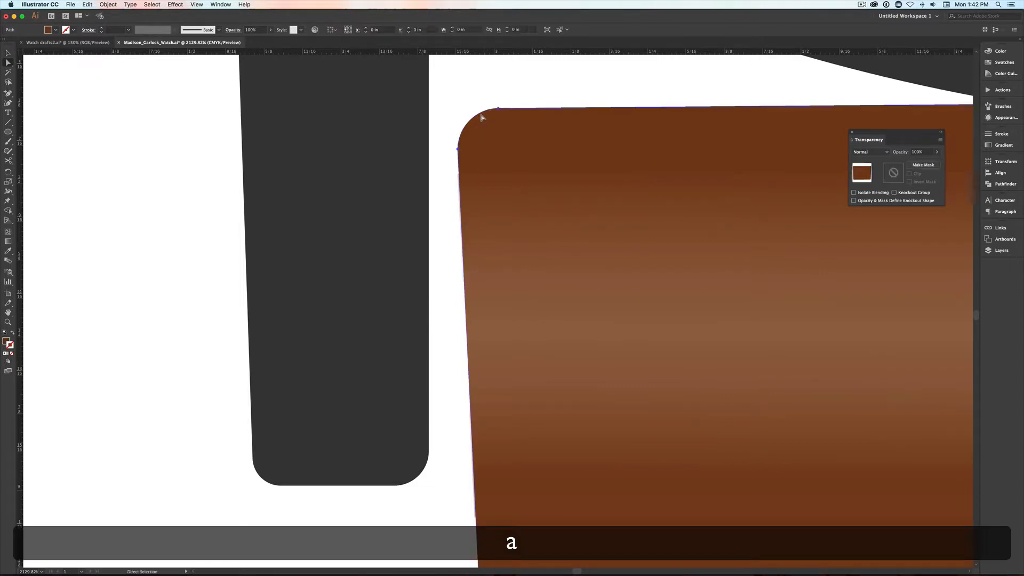
left_click(497, 108)
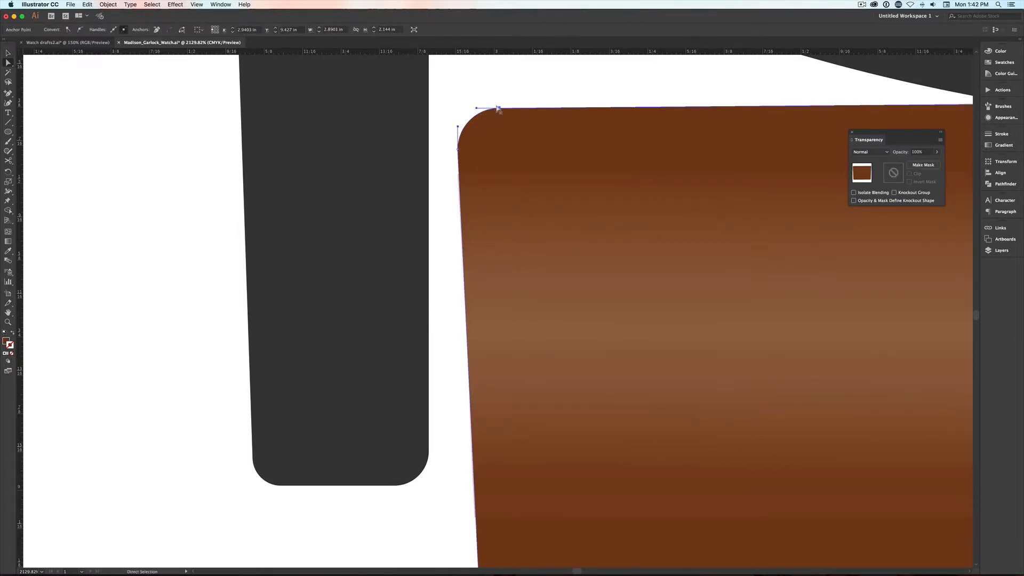
left_click(457, 149, "shift")
left_click(456, 149)
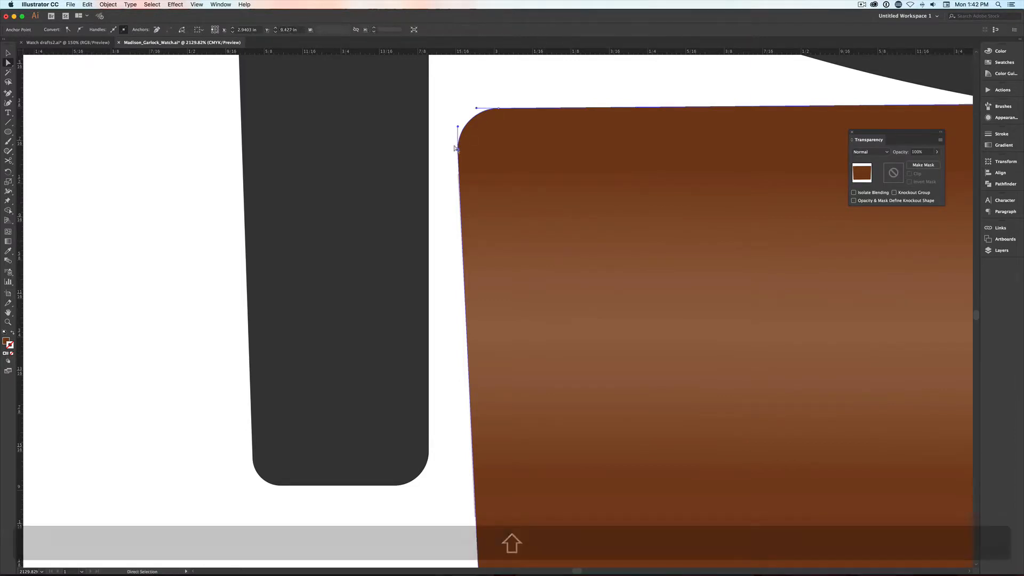
mouse_move(467, 122)
left_mouse_down()
mouse_move(451, 123)
mouse_move(462, 109)
left_mouse_up()
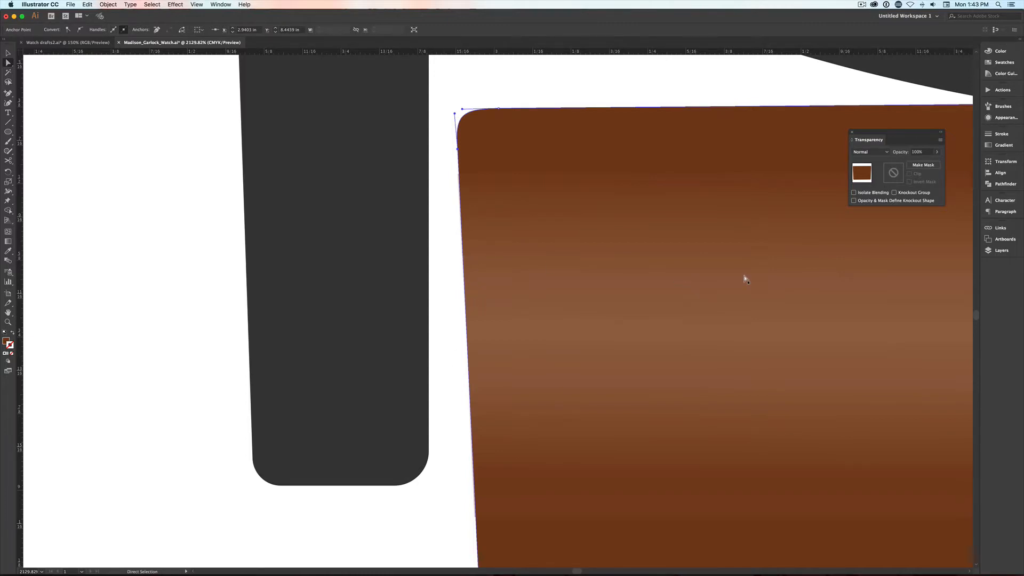
- Display the layer list, collapse the Face of watch and Watch metal rim layers, and select Layer 1
left_click(1001, 250)
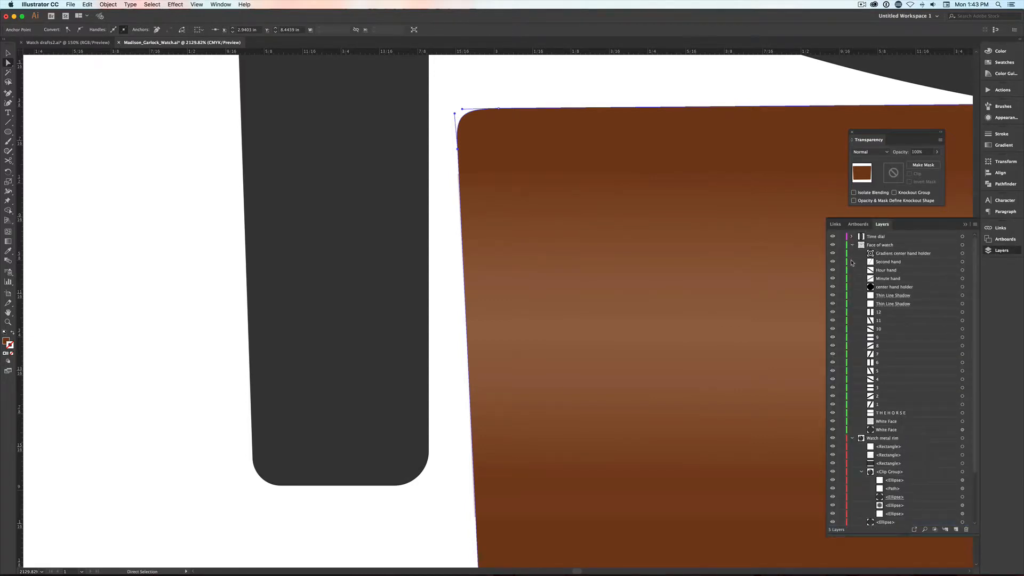
left_click(853, 244)
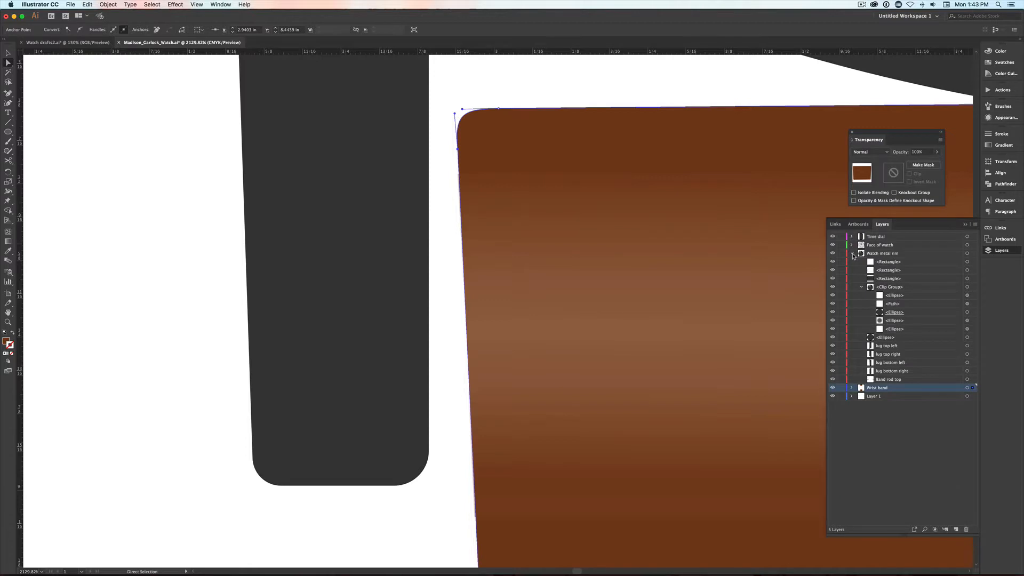
left_click(852, 254)
left_click(874, 273)
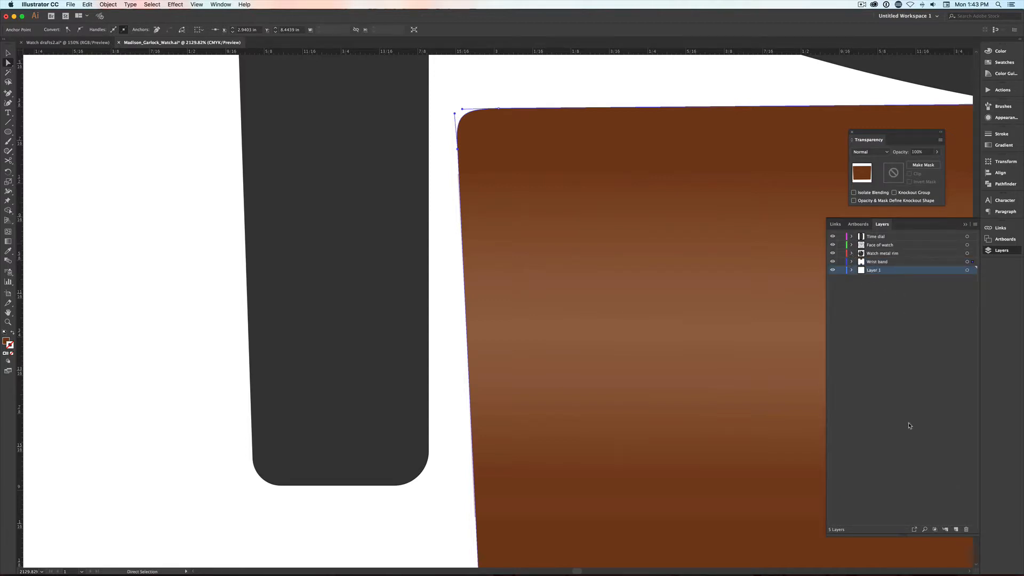
- Rename Layer 1 as "pin"
double_click(870, 270)
type("pin")
key("Return")
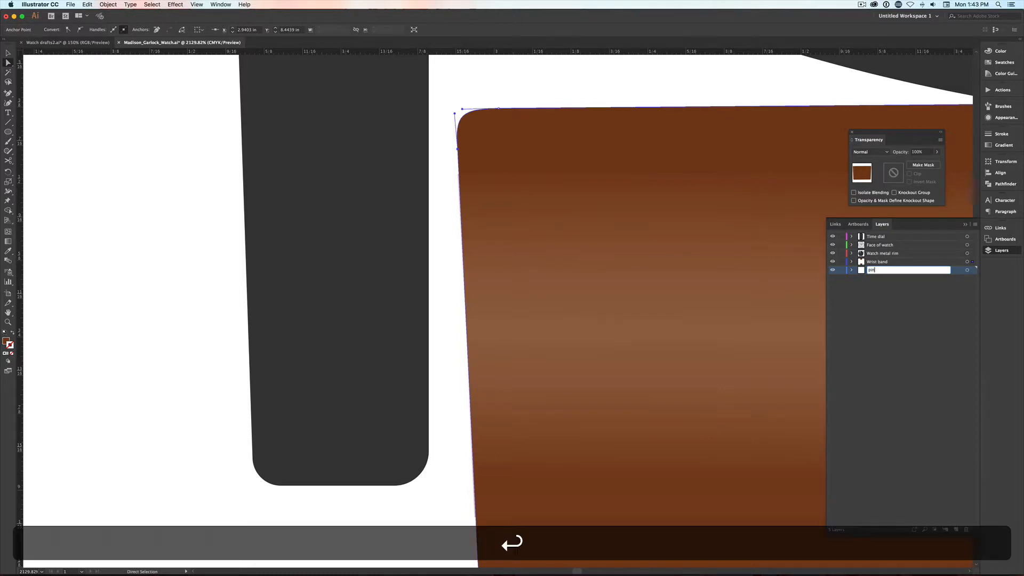
- Draw a rectangle about 0.41 by 0.15 in bridging the left lug and lower strap, filled with the watch face's light gray
key("m")
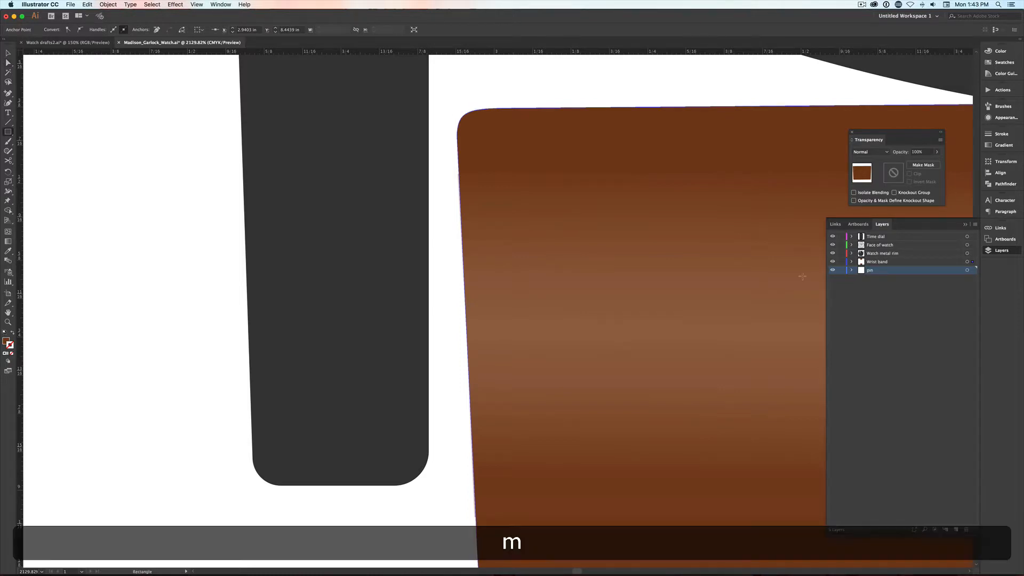
key("super+minus")
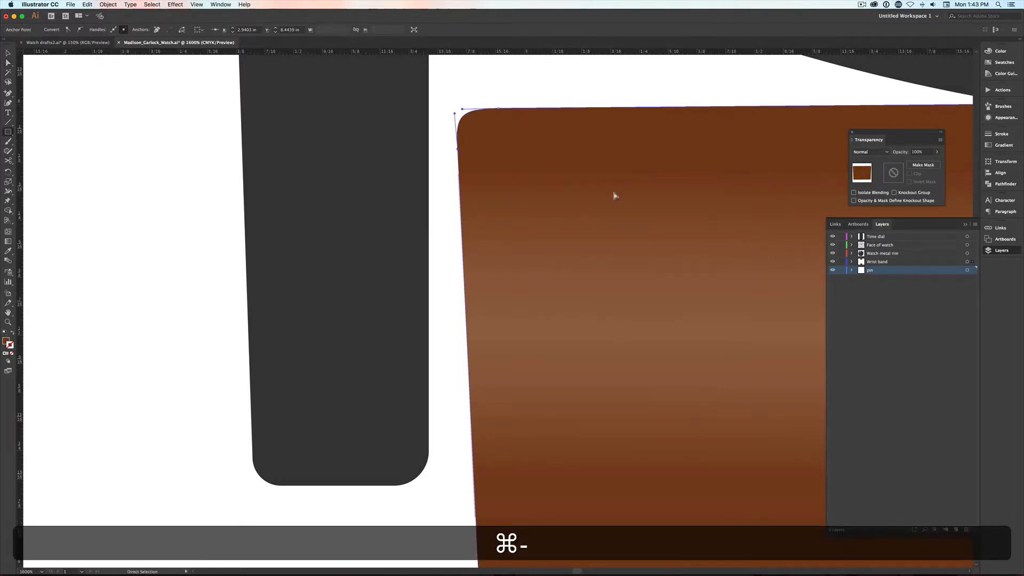
key("super+minus")
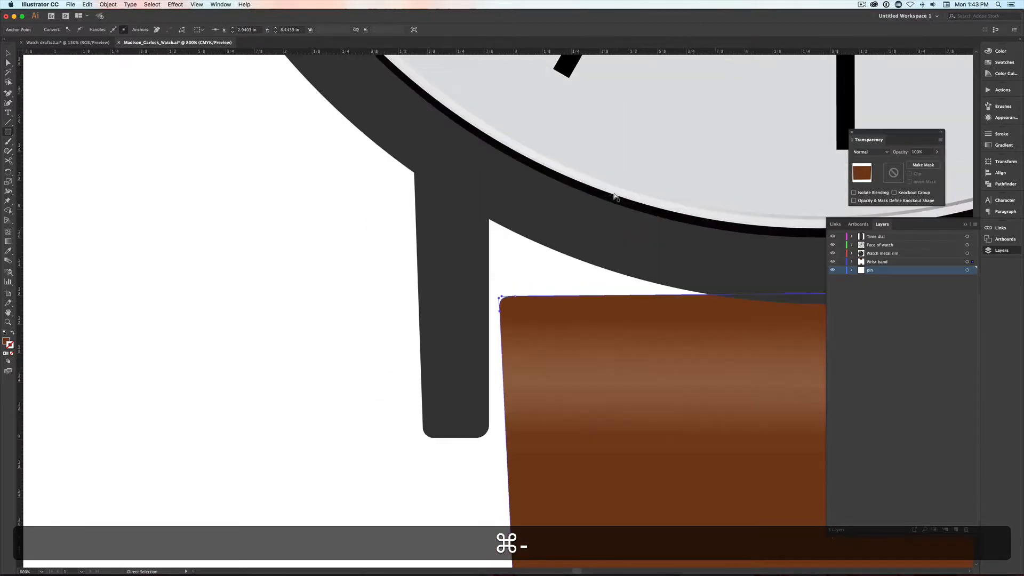
key("super+minus")
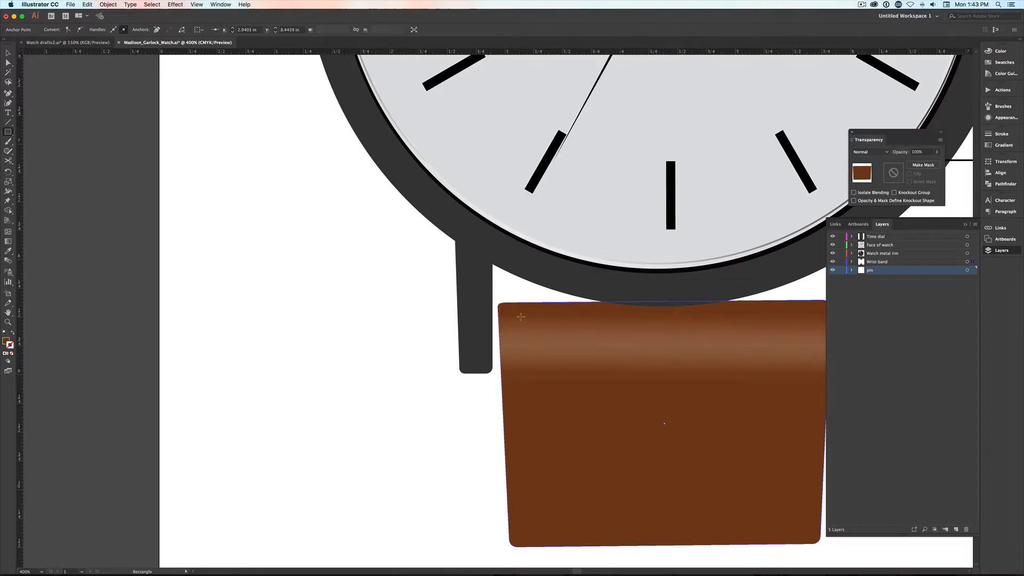
left_click_drag(521, 318, 473, 334)
scroll(473, 334, "down", 1)
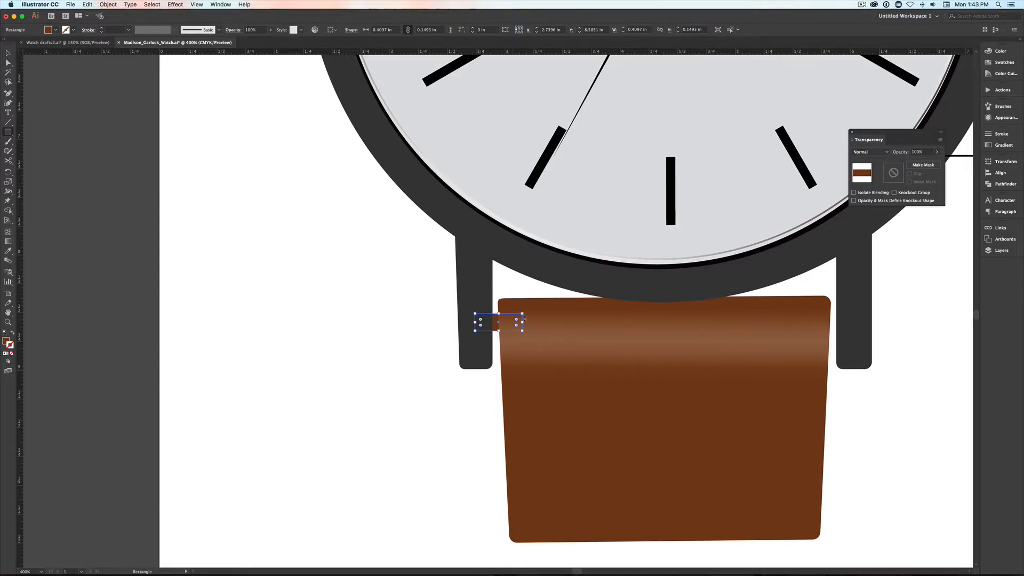
key("i")
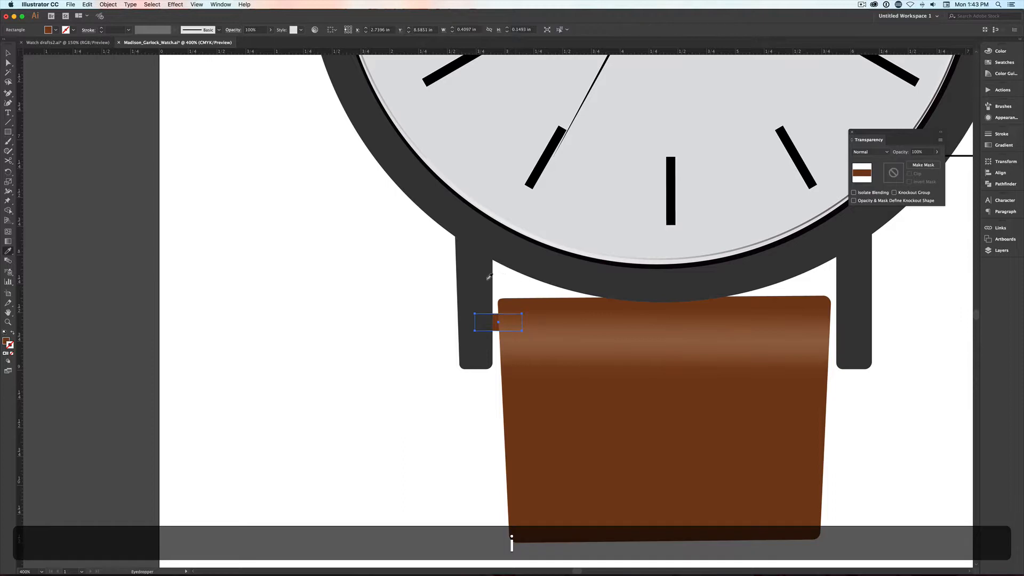
left_click(480, 276)
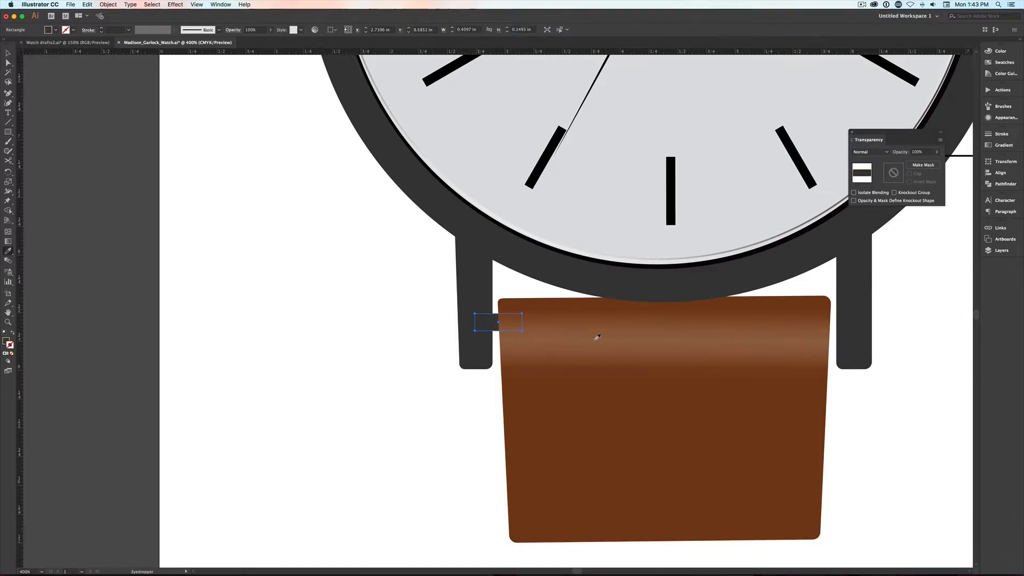
left_click(736, 209)
- Paste a copy in front of the gray pin rectangle, shrink it to a strip about 0.01 in high along the lower edge, and fill it black
key("z")
left_click_drag(444, 302, 538, 351)
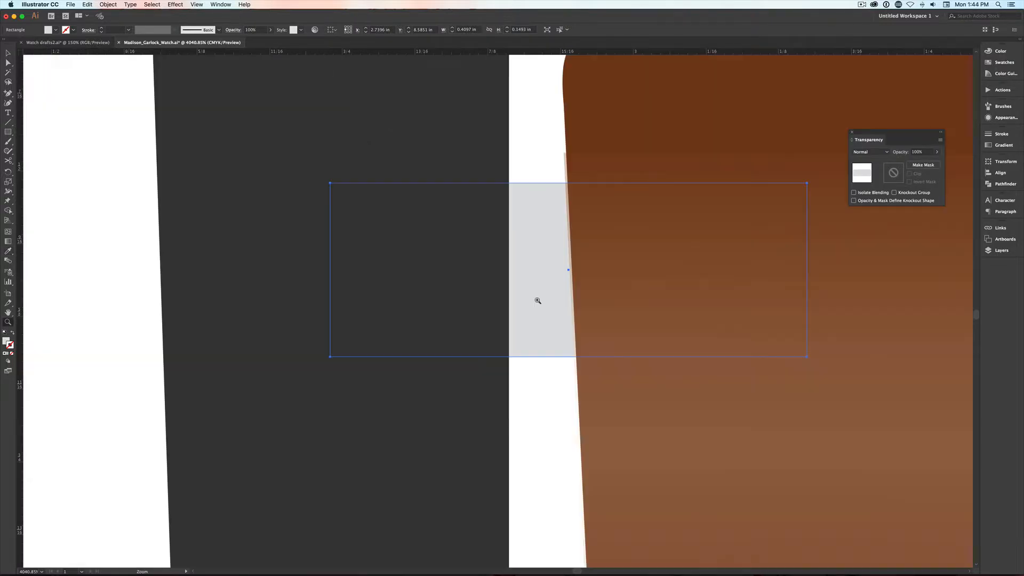
key("v")
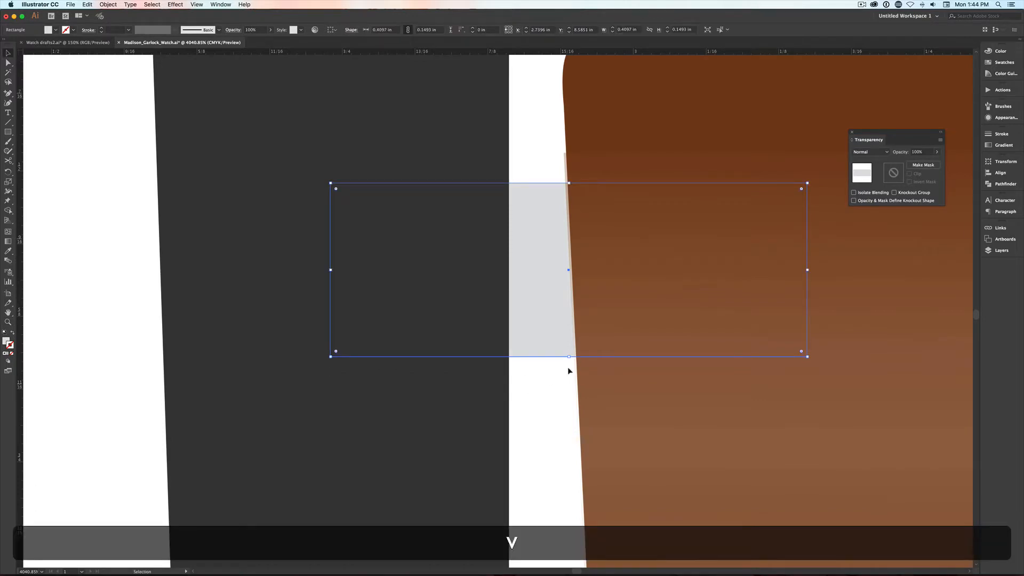
key("super+f")
left_click_drag(568, 190, 566, 343)
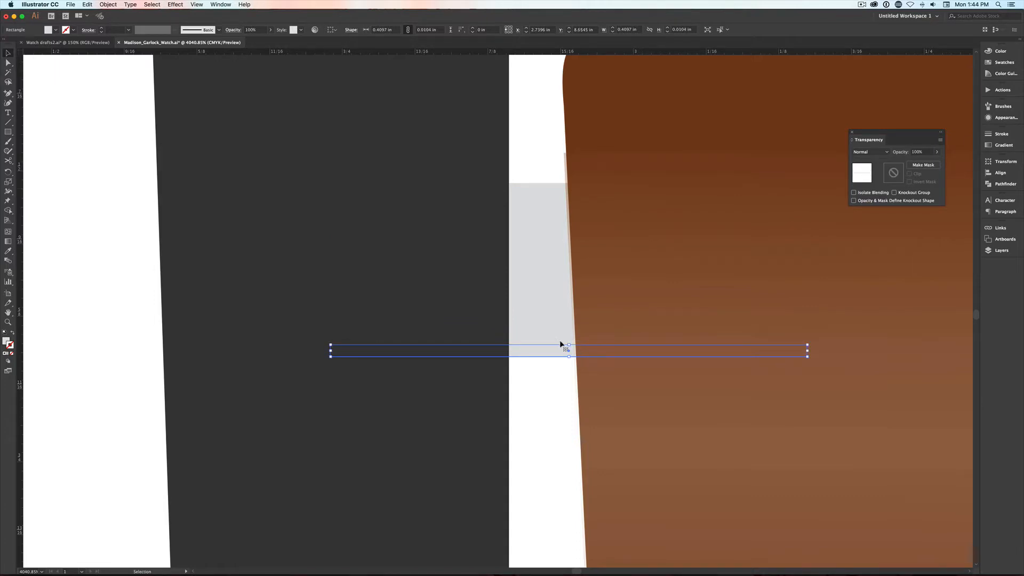
left_click(1003, 51)
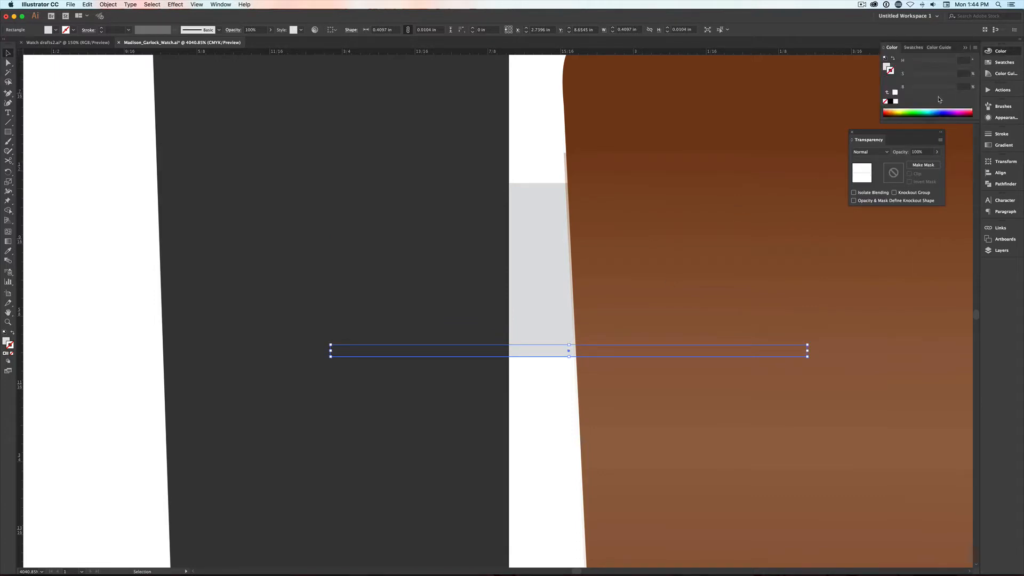
key("x")
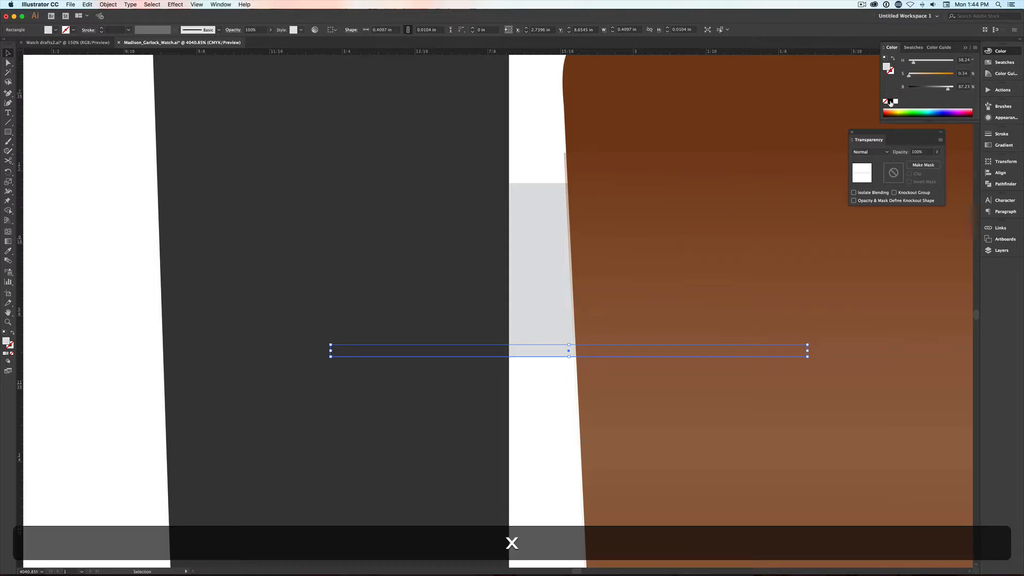
left_click(890, 101)
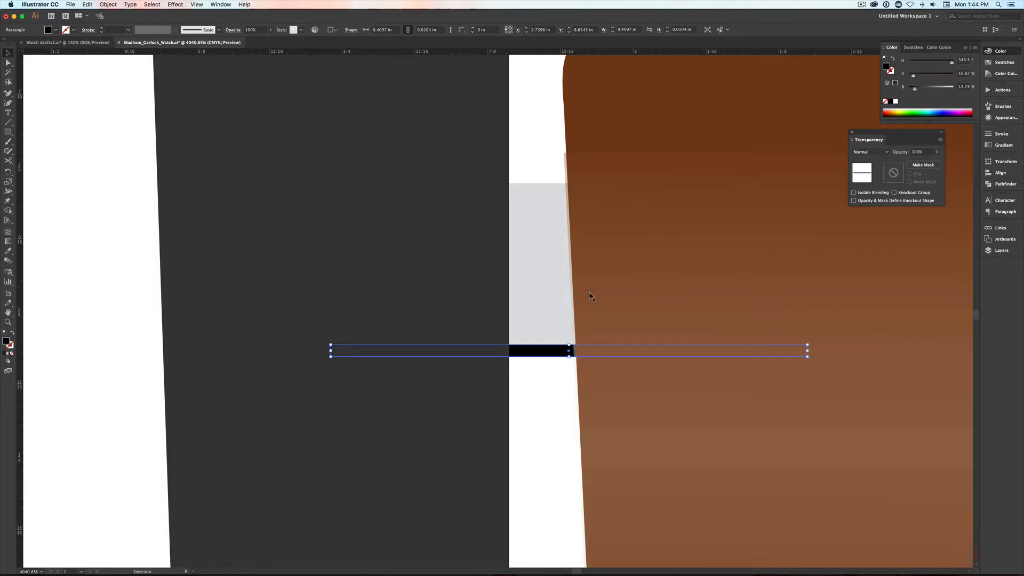
- Copy the black strip to the pin's upper edge, about 0.014 in high, and pull an added anchor point down to form a slanted side along the strap
key("v")
left_click_drag(535, 349, 567, 198)
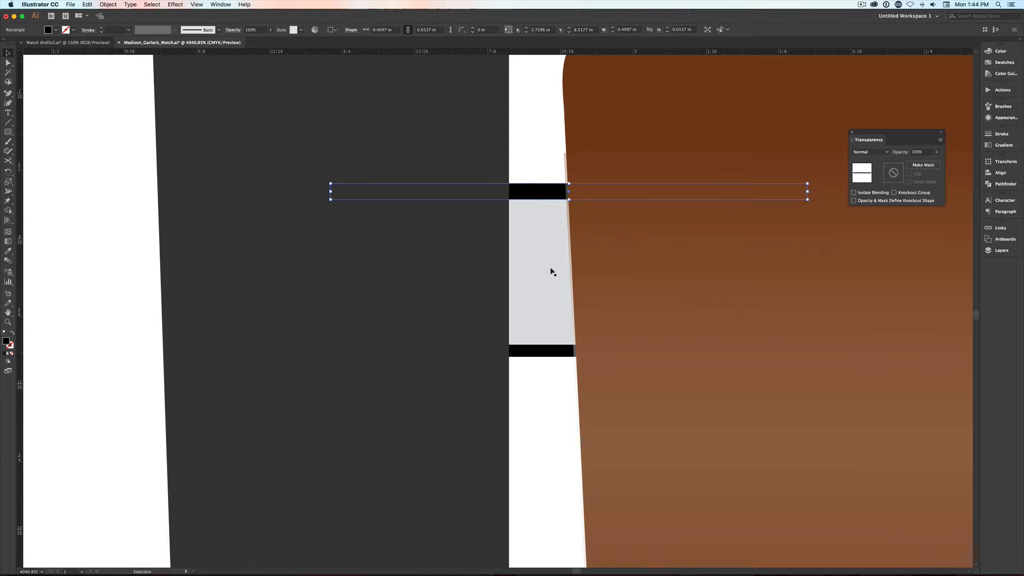
key("equal")
left_click(556, 199)
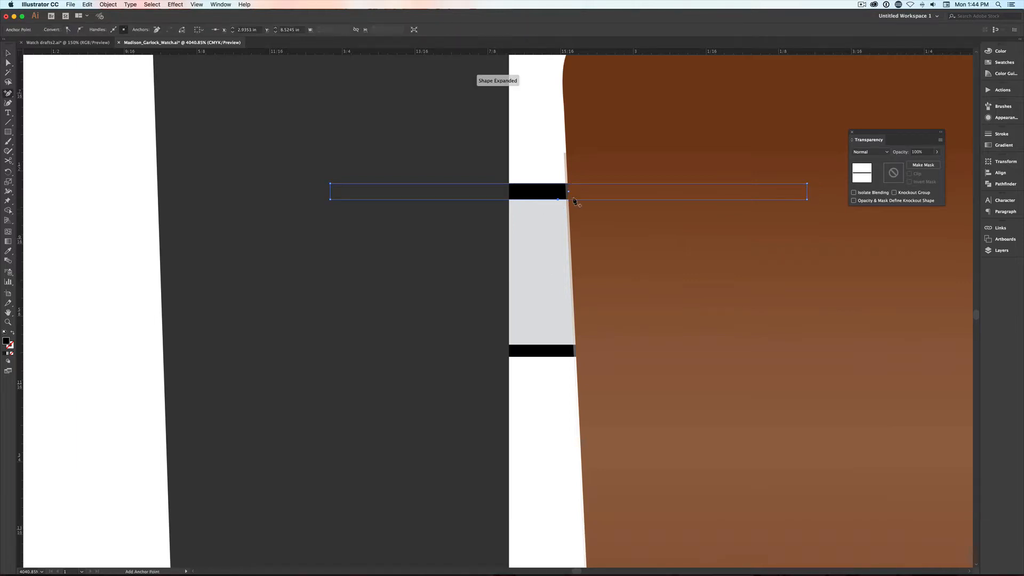
key("a")
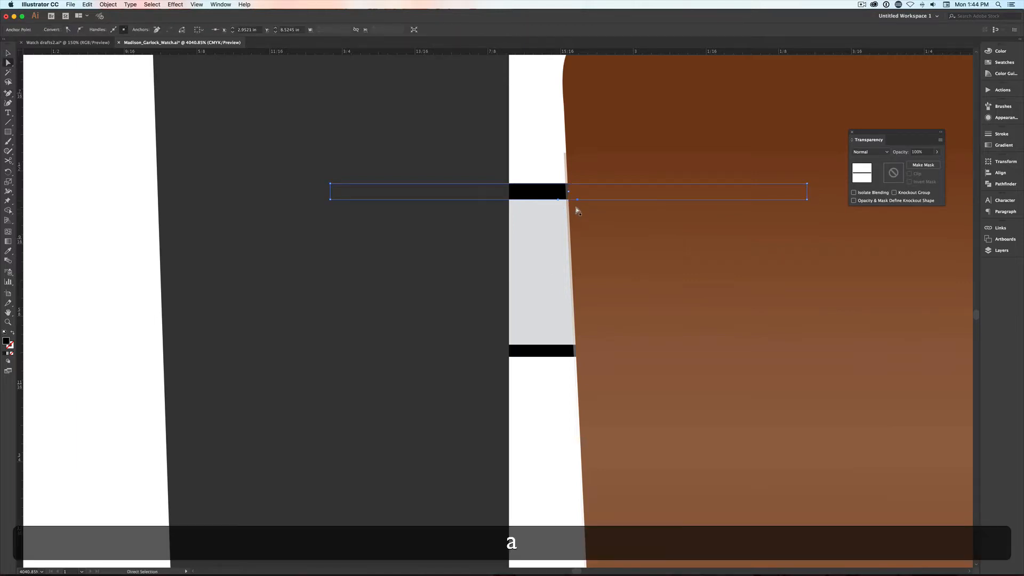
left_click_drag(575, 199, 566, 349)
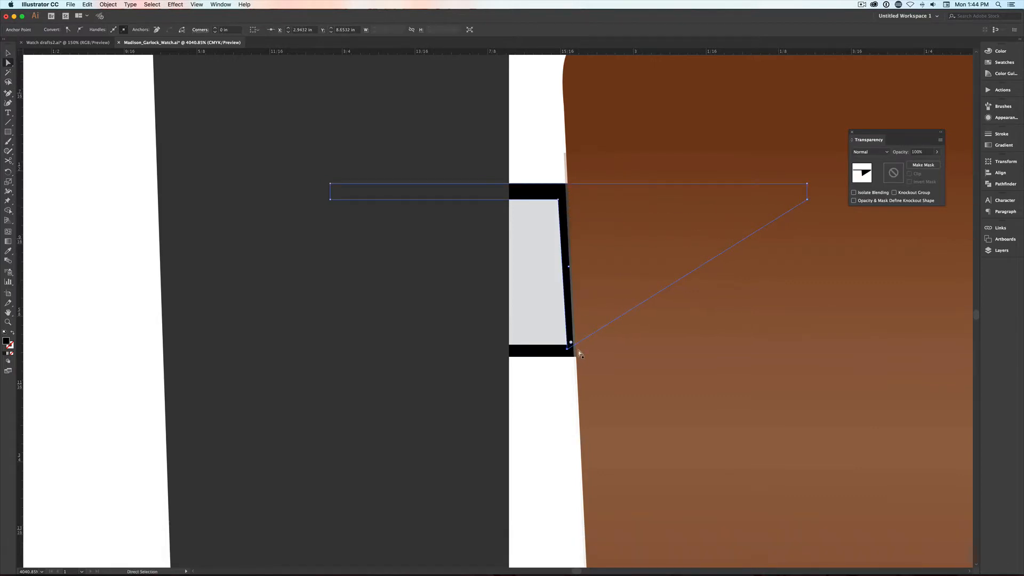
- Round the upper-right inner corner of the black pin outline to 0.02 in
key("a")
left_click(556, 201)
left_click_drag(556, 202, 529, 222)
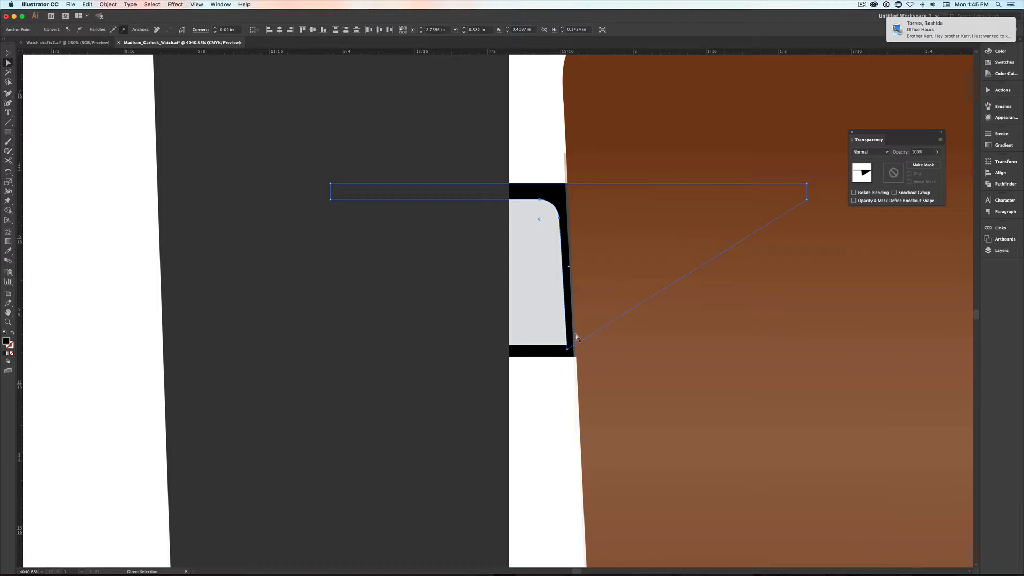
mouse_move(950, 32)
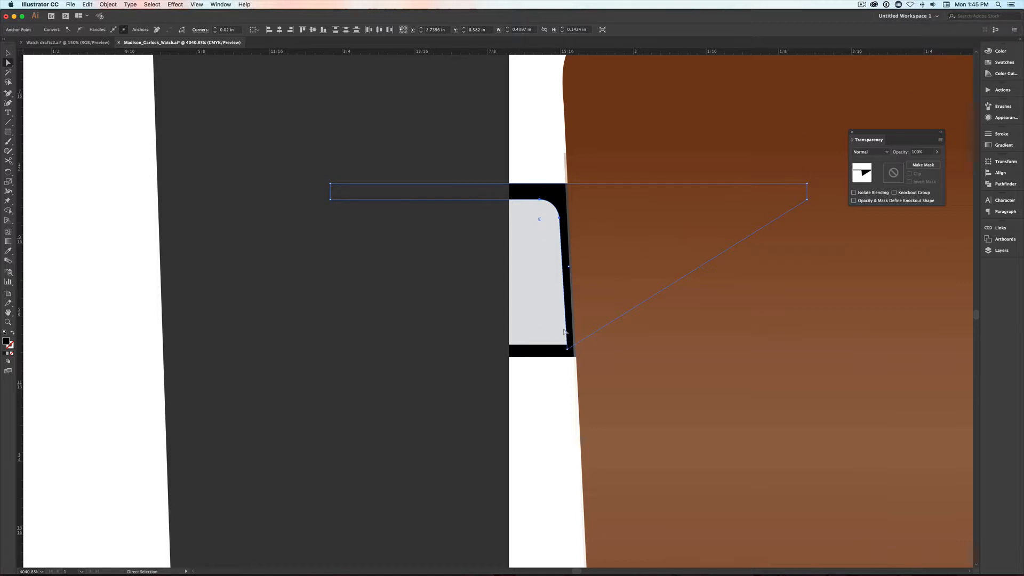
- Merge the upper and lower black pin shapes with Shape Builder and round the lower-right inner corner to 0.02 in
key("v")
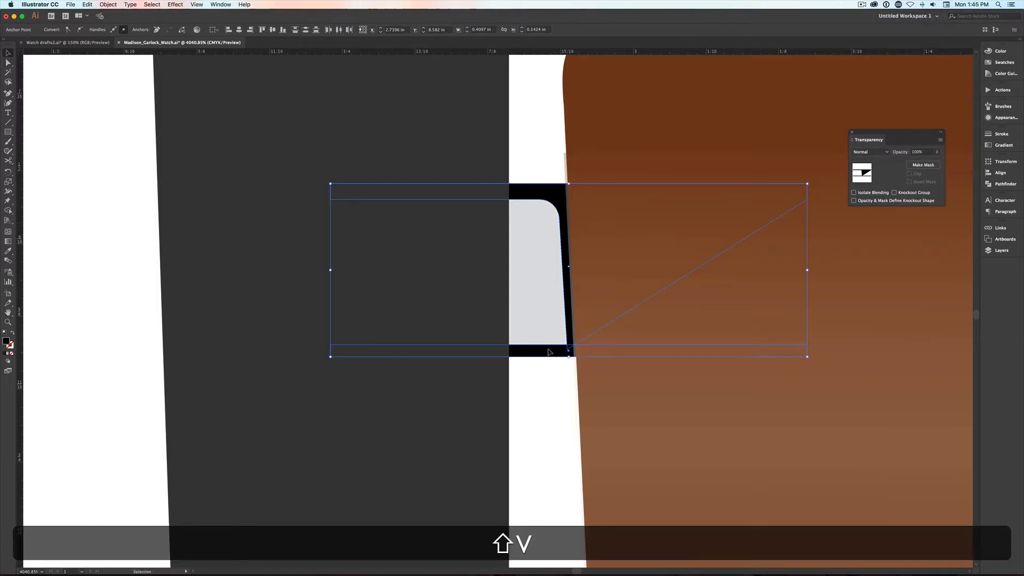
key("shift+m")
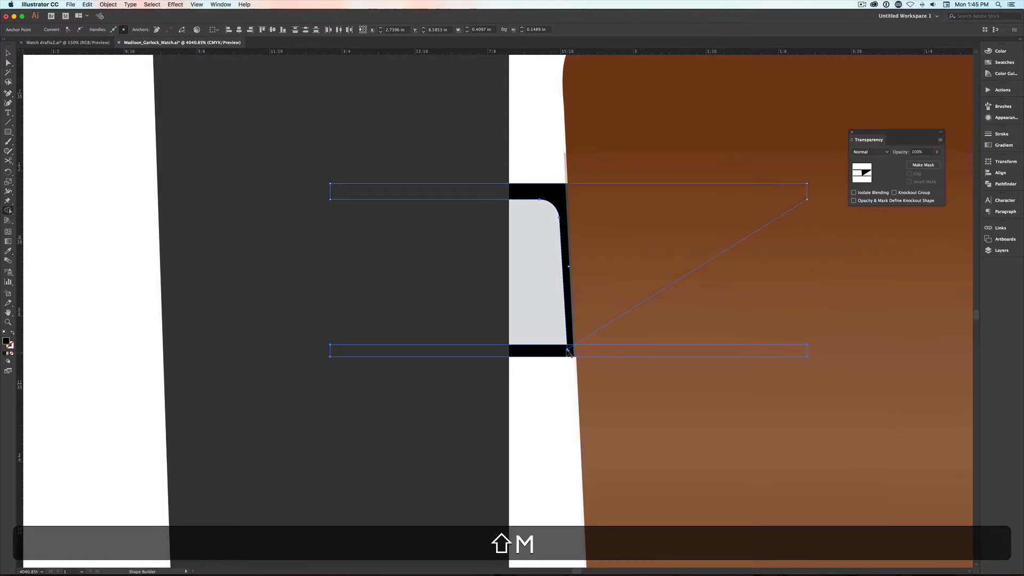
key("a")
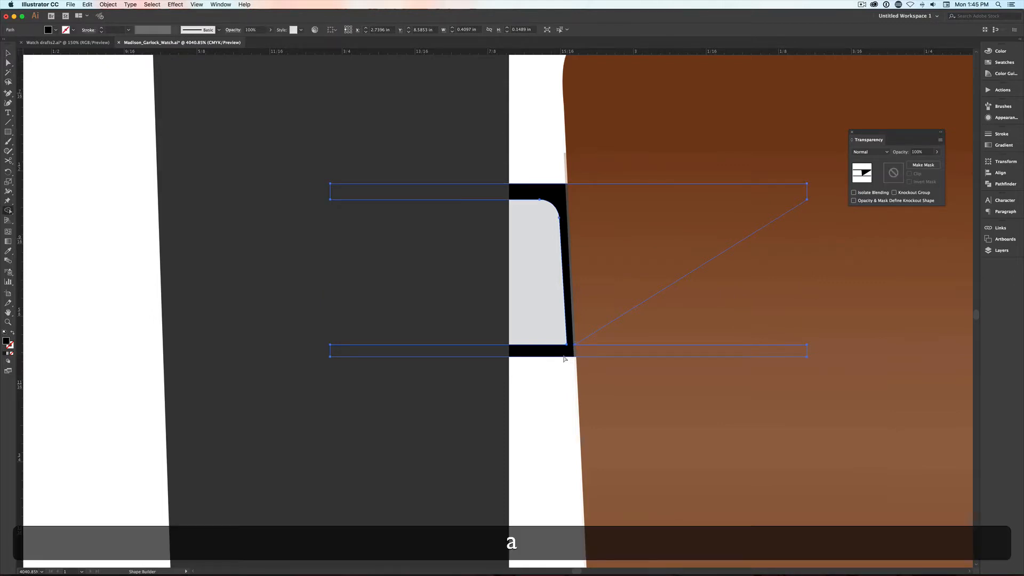
left_click(565, 344)
left_click_drag(563, 342, 539, 327)
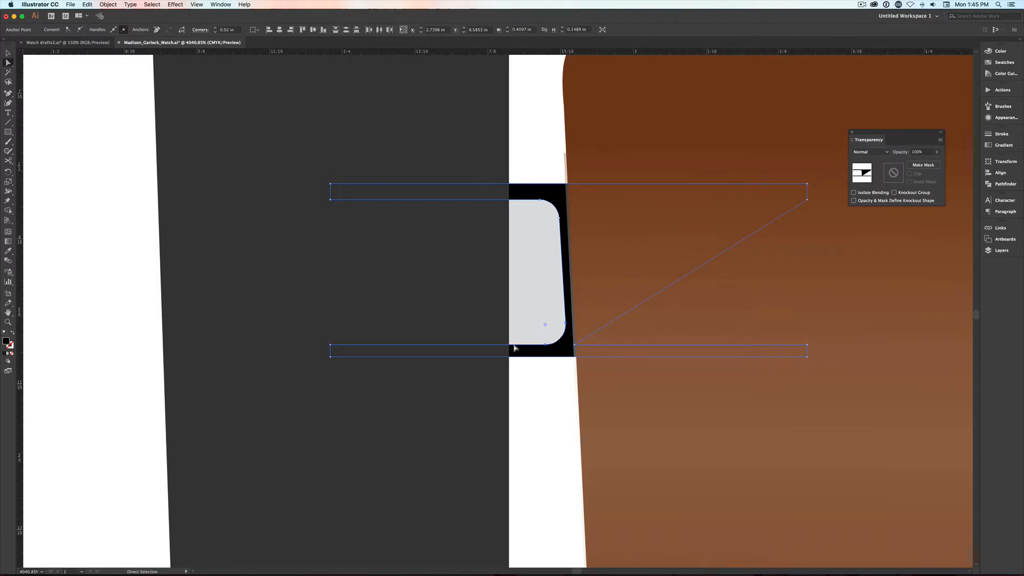
- Add two anchor points on the outline's inner edges beside the lug and move the inner left-end points to close the black shape behind the lug
key("equal")
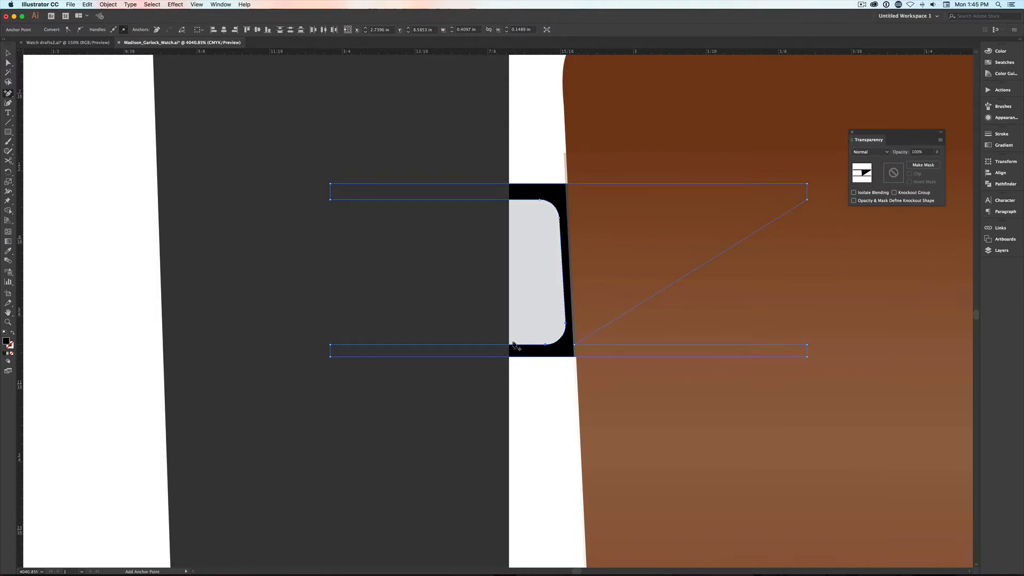
left_click(512, 344)
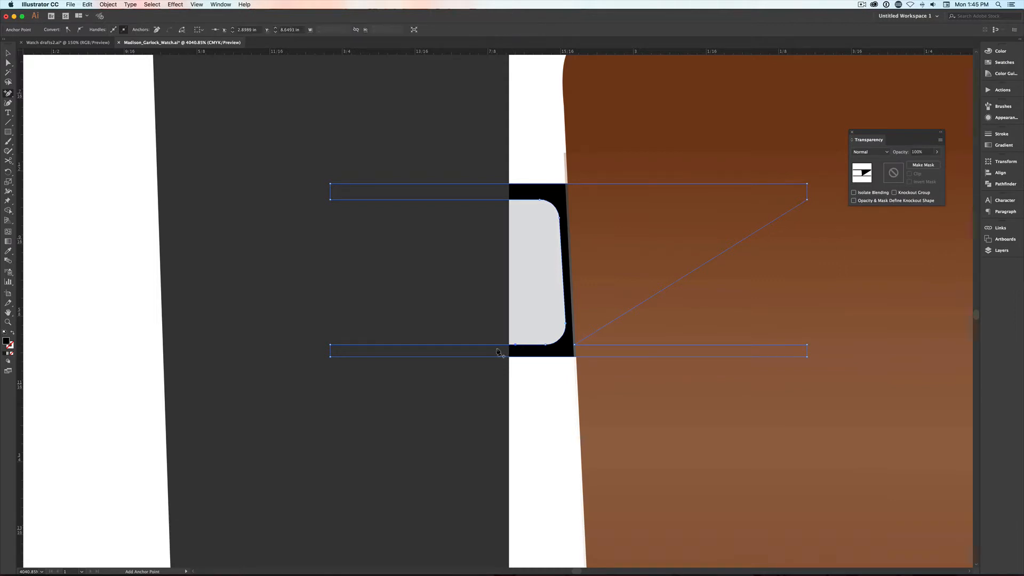
left_click(510, 200)
key("a")
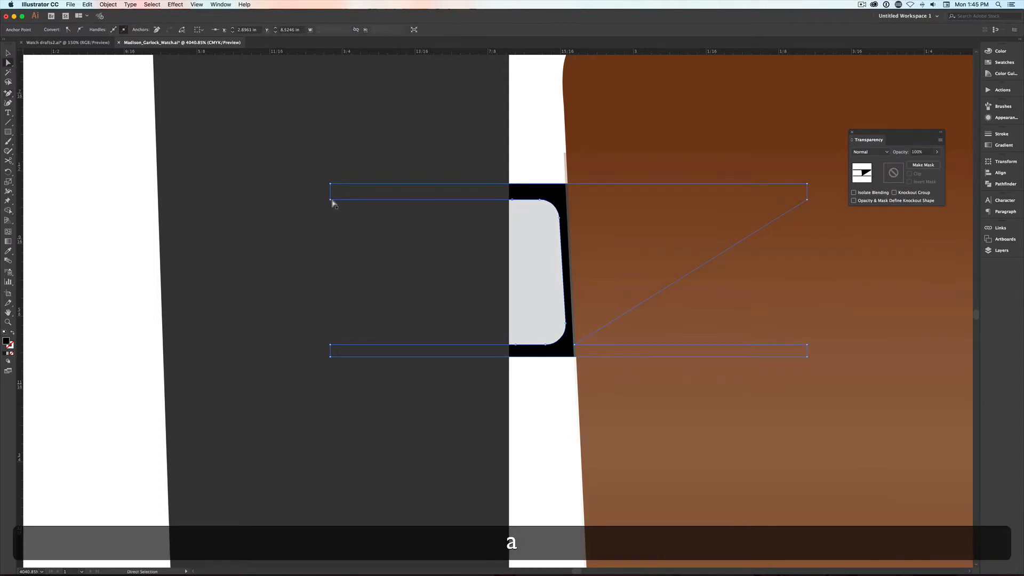
left_click_drag(332, 202, 485, 302)
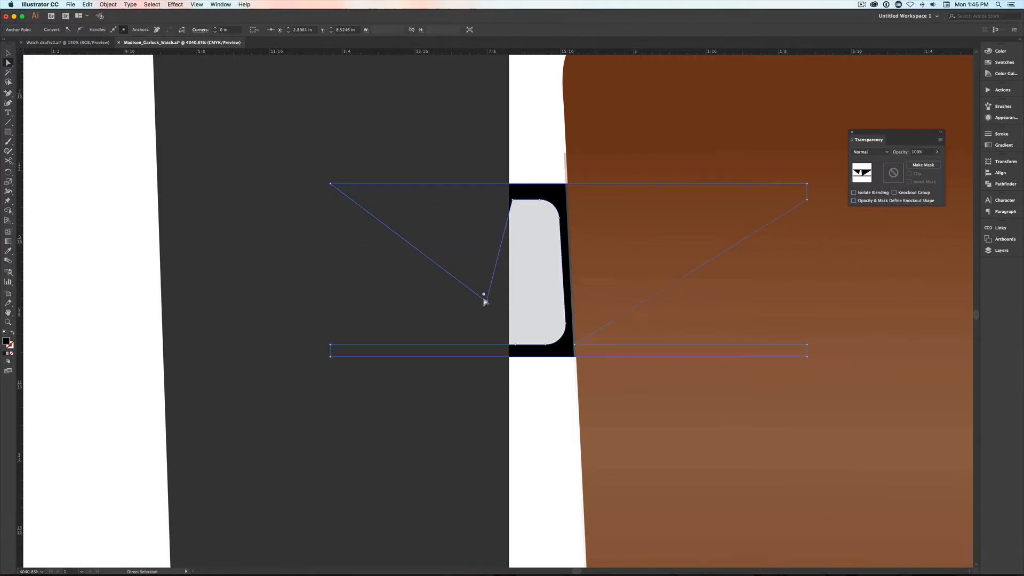
left_click(330, 345)
left_click_drag(330, 345, 442, 216)
- Round the two inner corners of the black pin outline beside the lug to 0.01 in
left_click(511, 200)
left_click(515, 345, "shift")
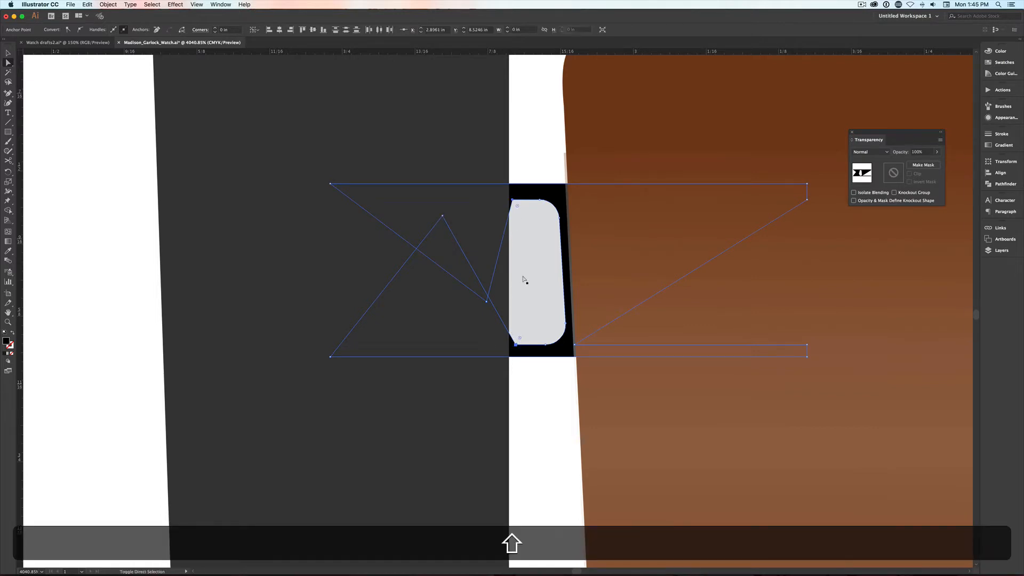
left_click_drag(516, 206, 525, 223)
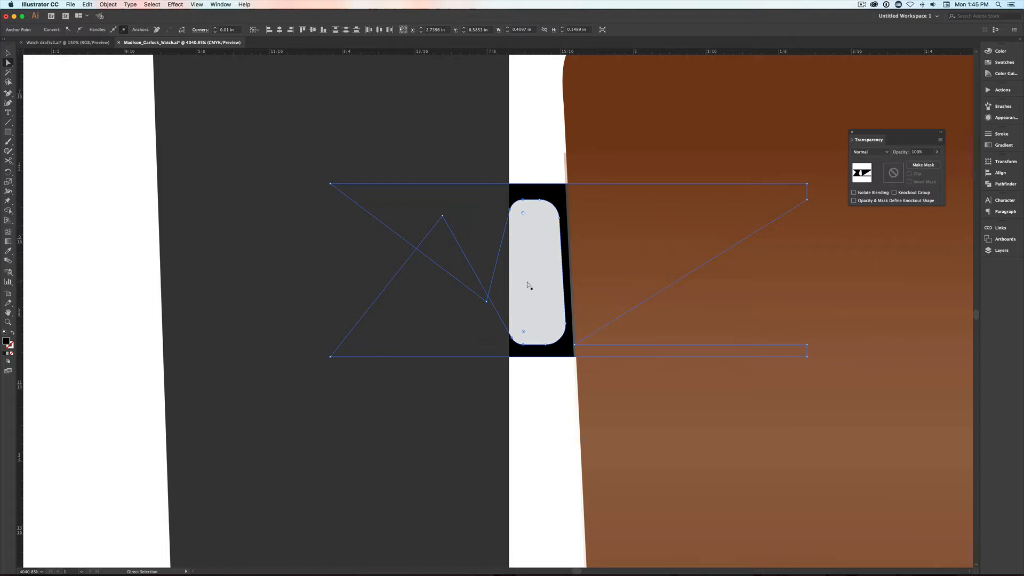
- Draw a horizontal highlight bar about 0.12 by 0.02 in across the upper part of the pin and fill it with sampled white
key("l")
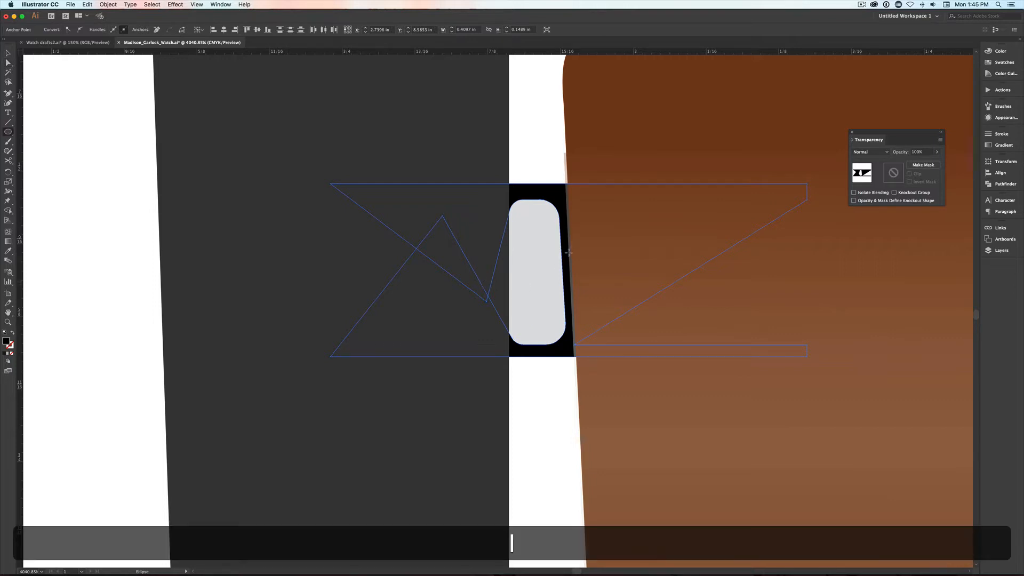
key("m")
left_click_drag(594, 217, 460, 237)
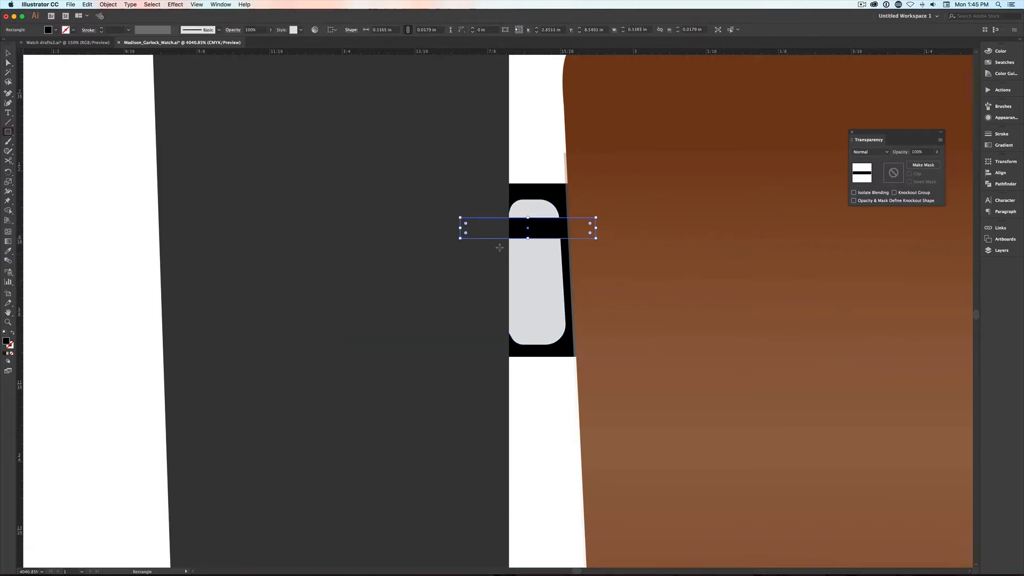
key("i")
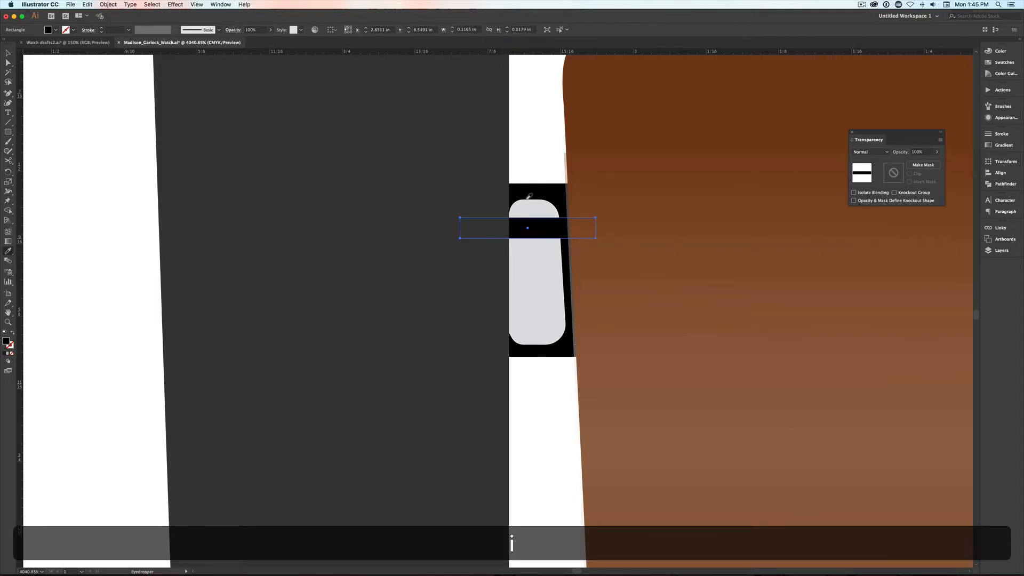
left_click(540, 143)
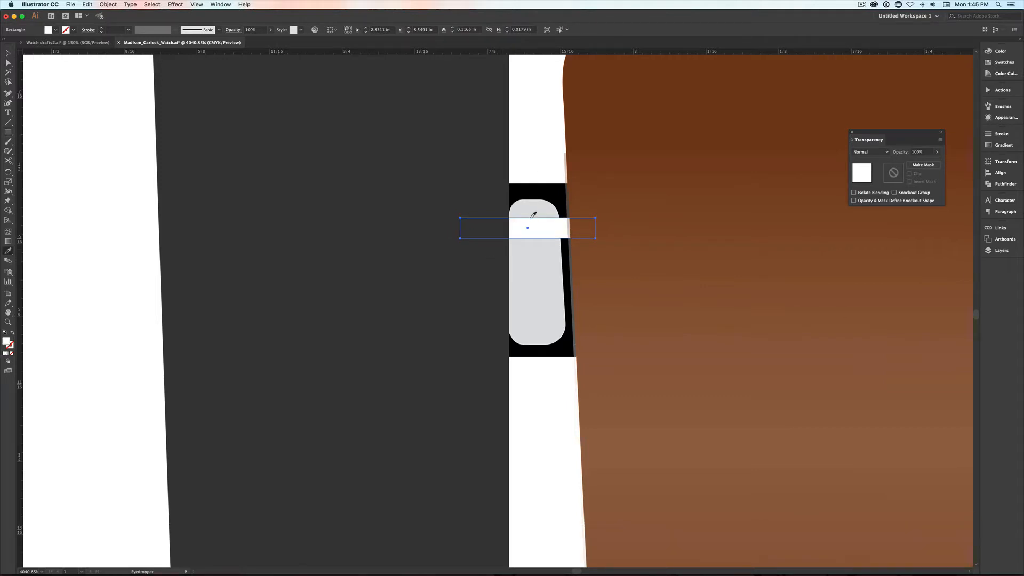
key("b")
key("v")
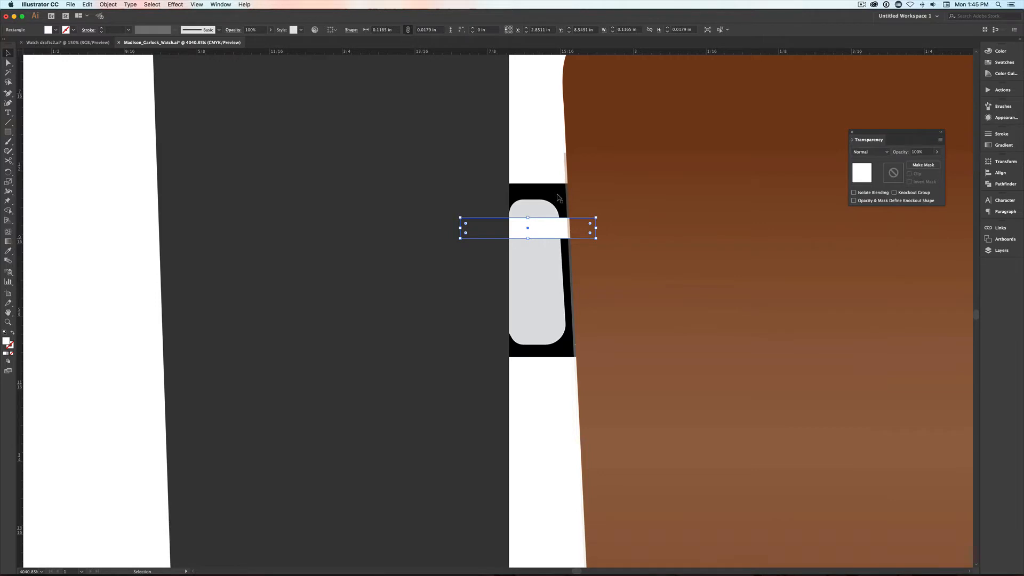
- Send the white highlight bar behind the pin's black outline but above its grey body, and extend its upper edge slightly upward
key("super+bracketleft")
key("super+bracketleft")
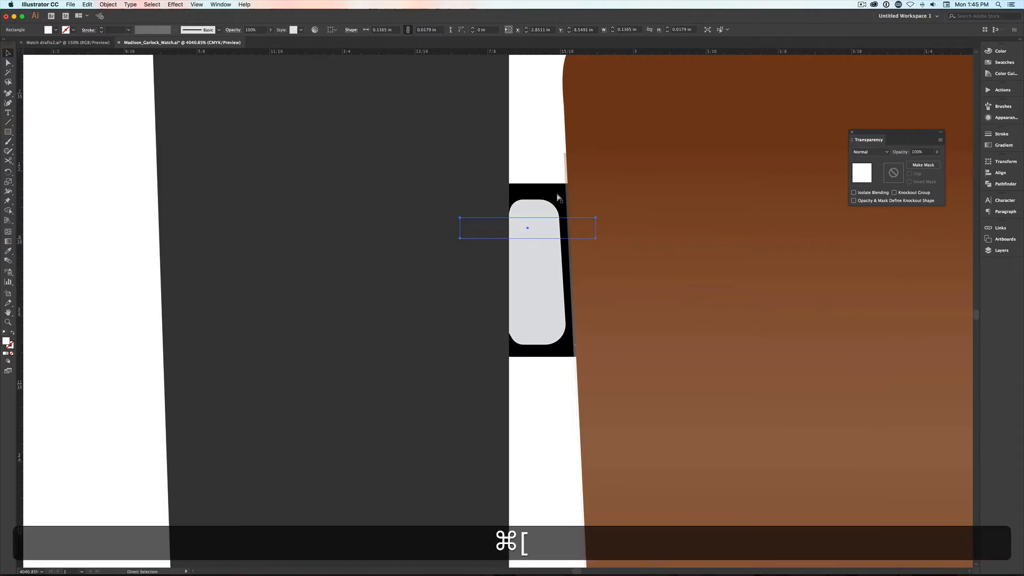
key("super+bracketright")
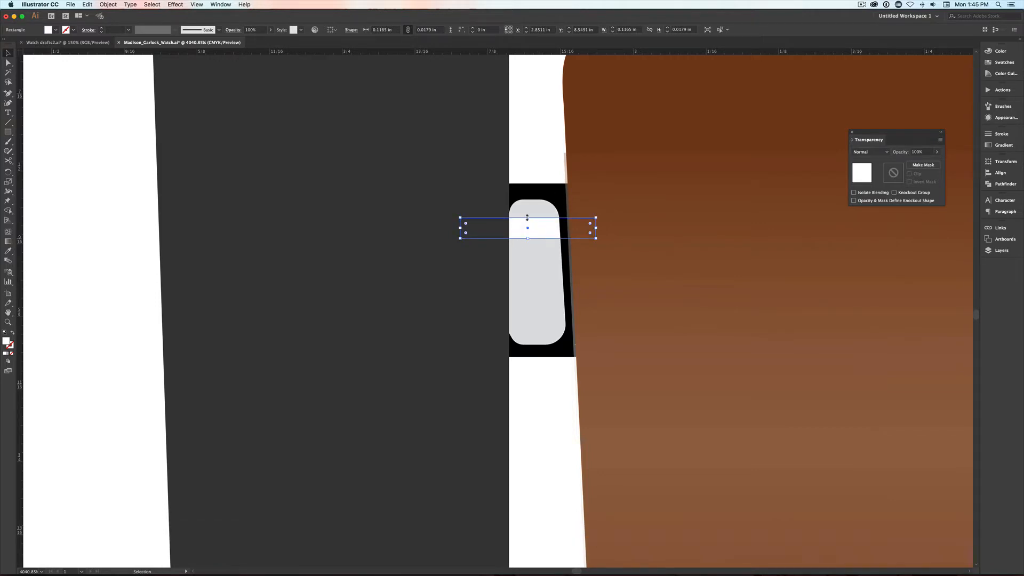
left_click_drag(527, 217, 527, 212)
- Darken the fill of the pin's light grey body rectangle to #b7b7b7
left_click(535, 269)
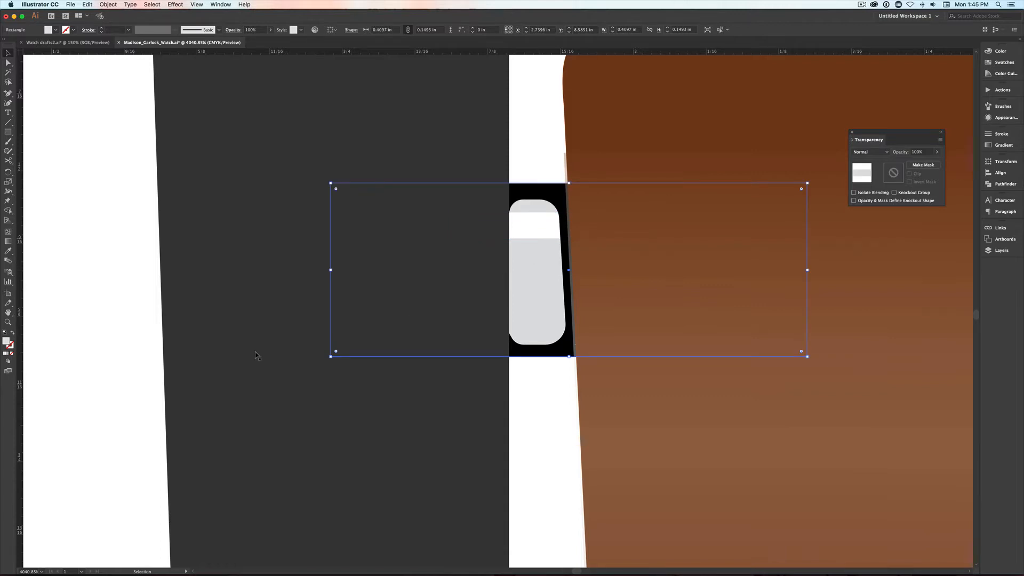
double_click(6, 342)
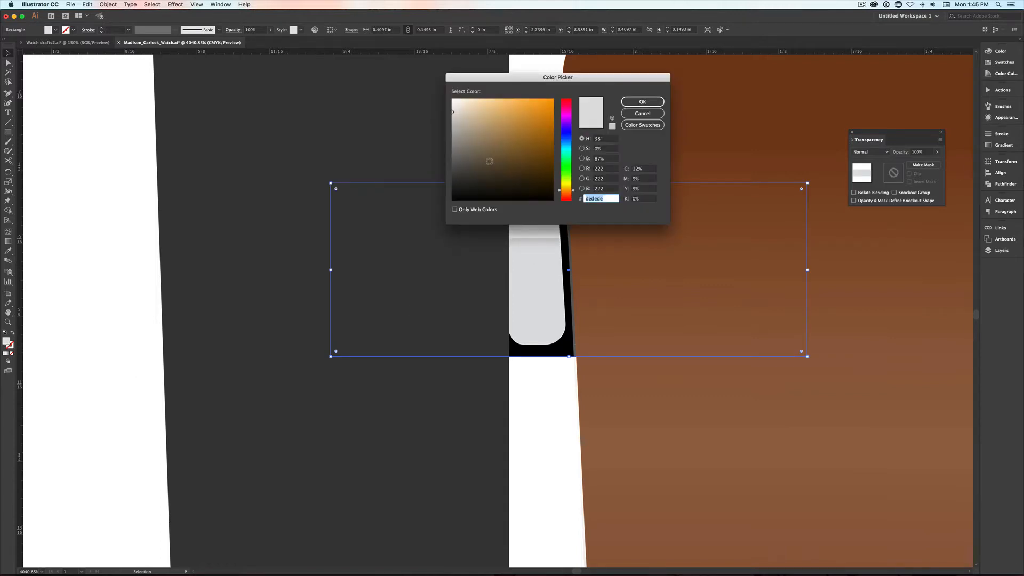
left_click_drag(453, 127, 449, 125)
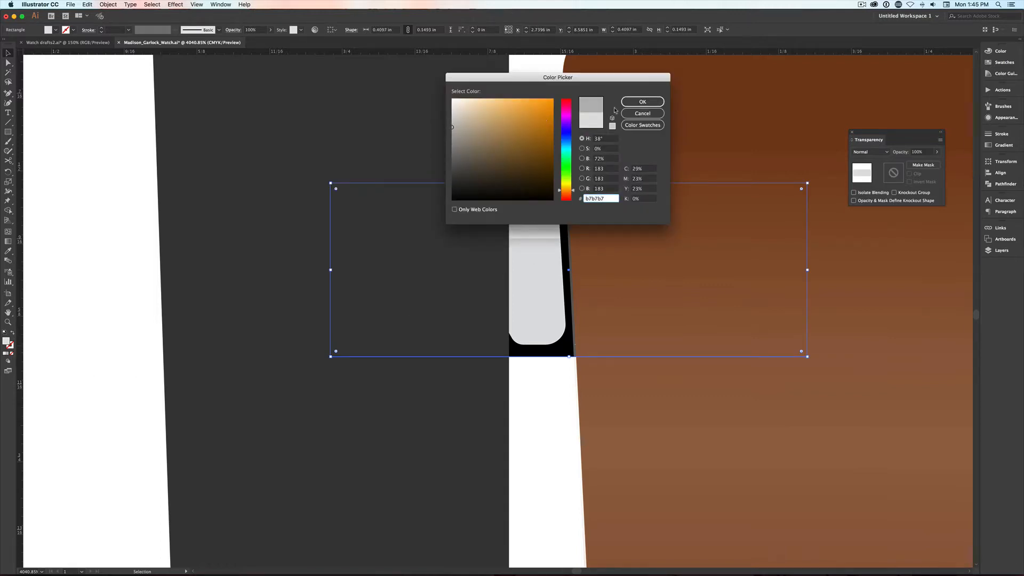
left_click(639, 102)
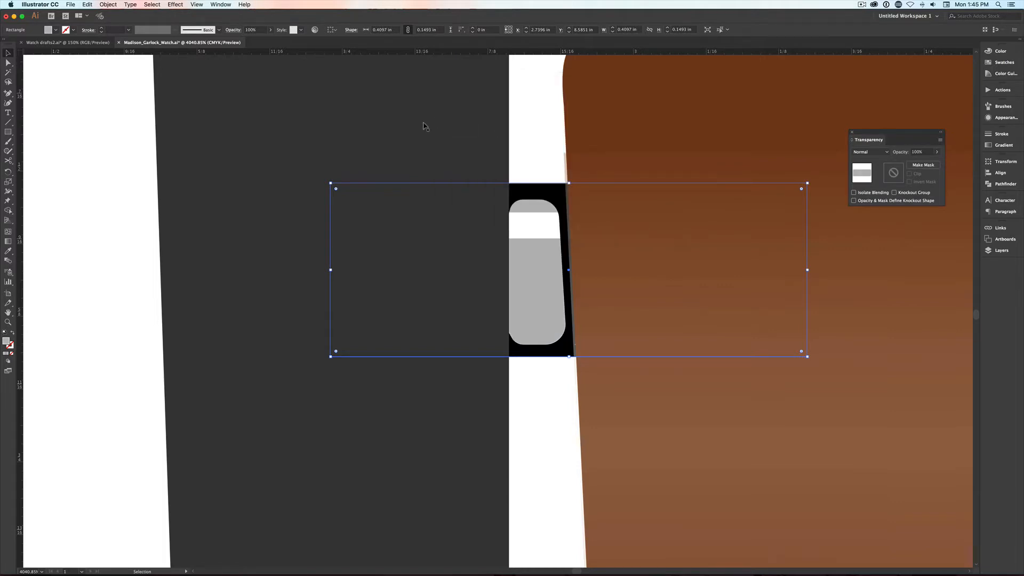
key("super+0")
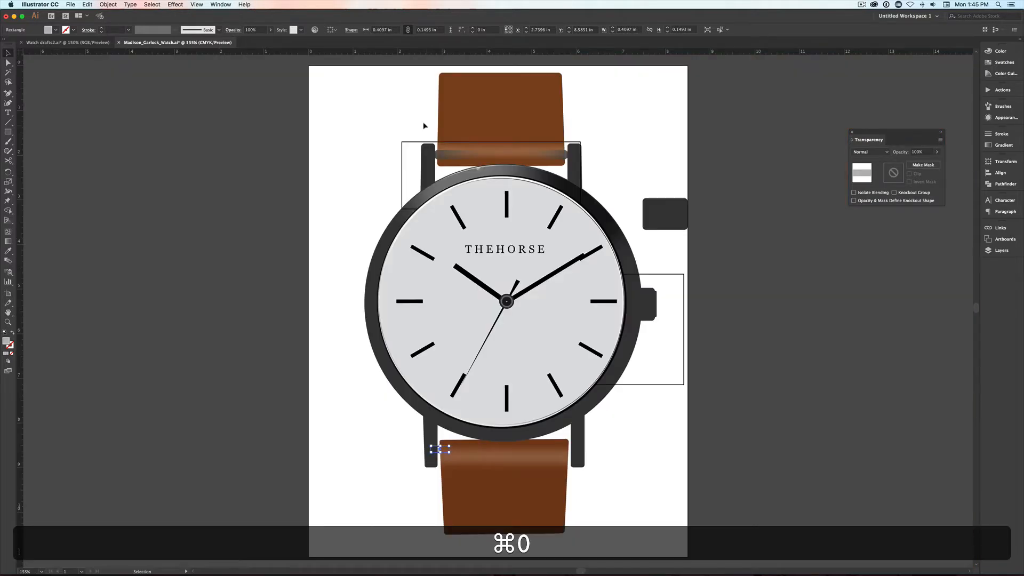
left_click(363, 435)
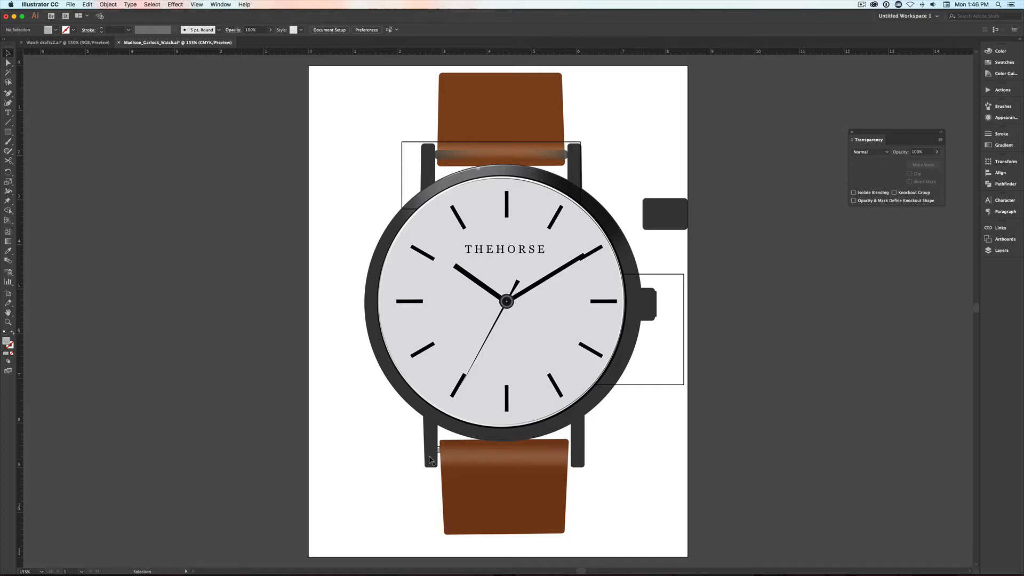
- Recolour the black pin outline beside the lower-left lug to dark grey #4c4c4c
key("z")
left_click_drag(425, 432, 452, 468)
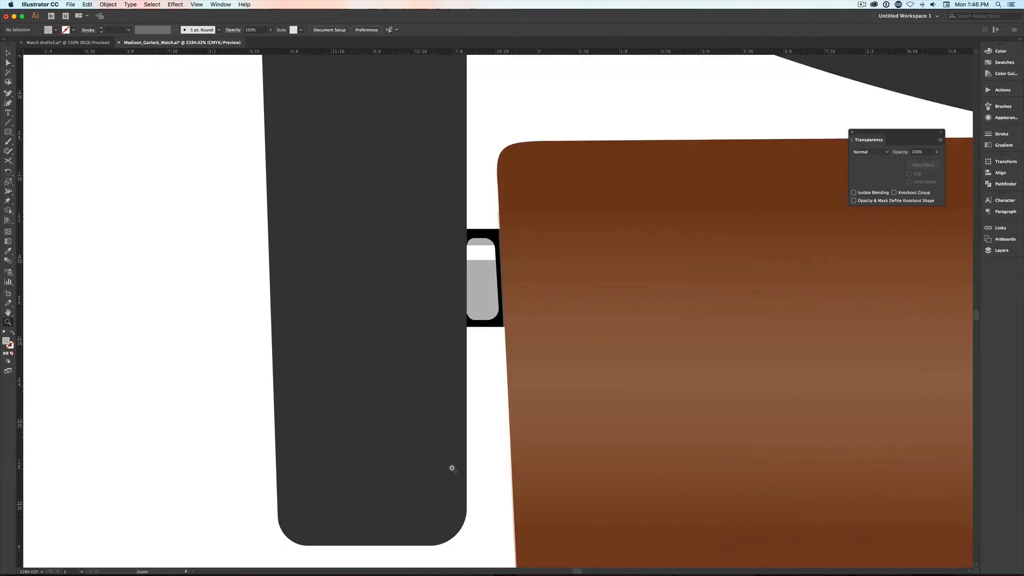
key("v")
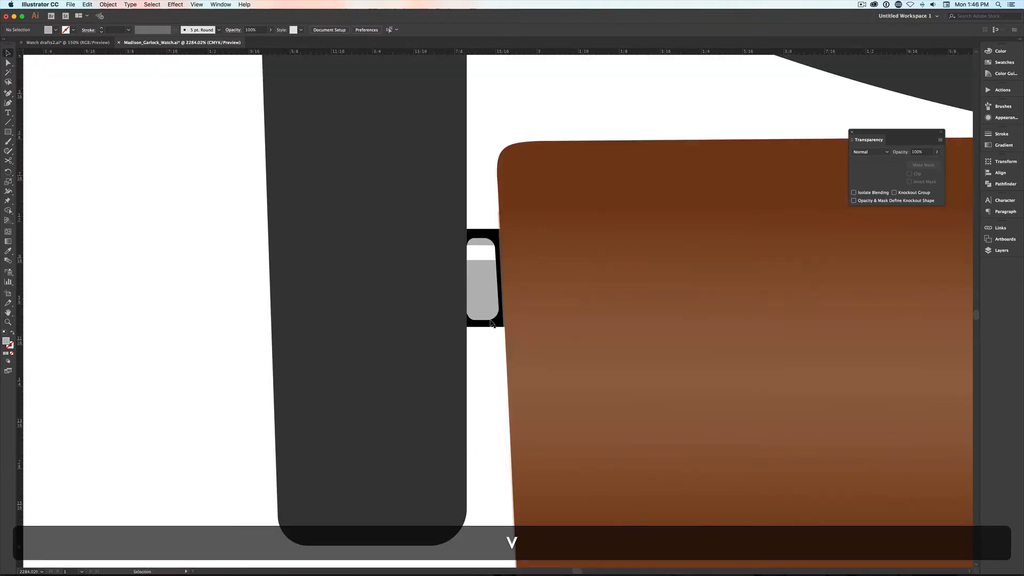
left_click(494, 322)
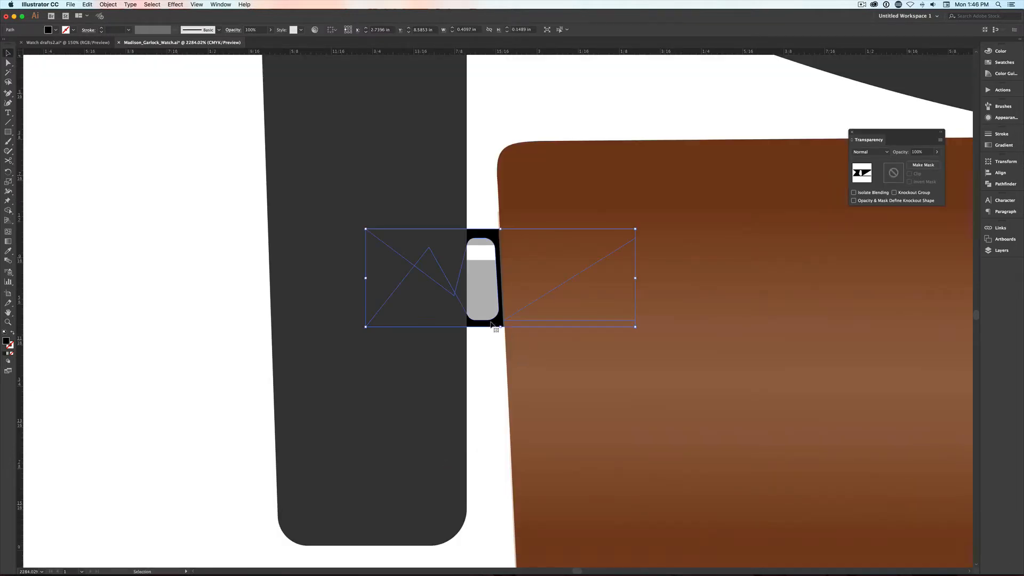
double_click(7, 342)
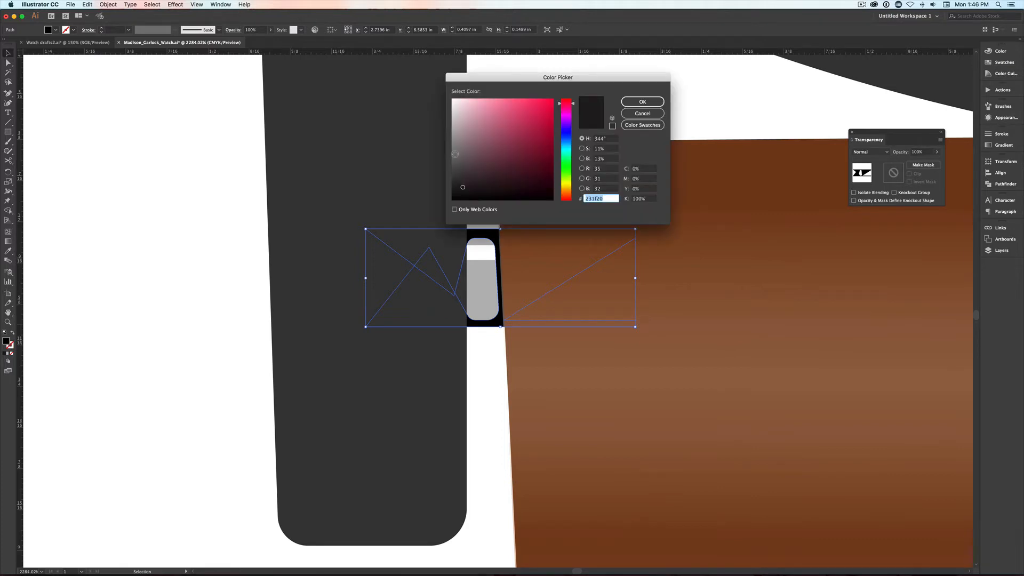
left_click(455, 154)
left_click(634, 102)
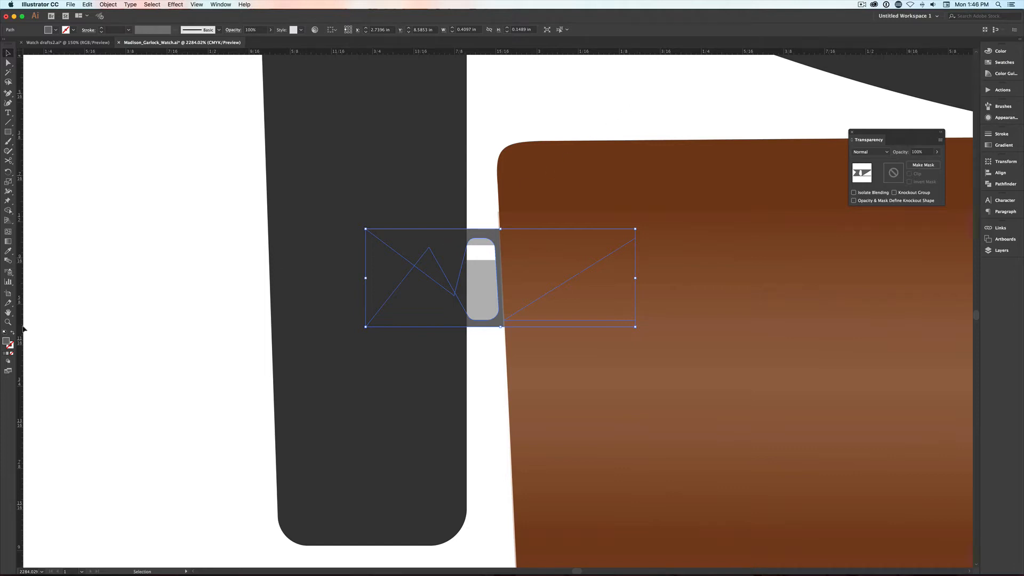
double_click(7, 342)
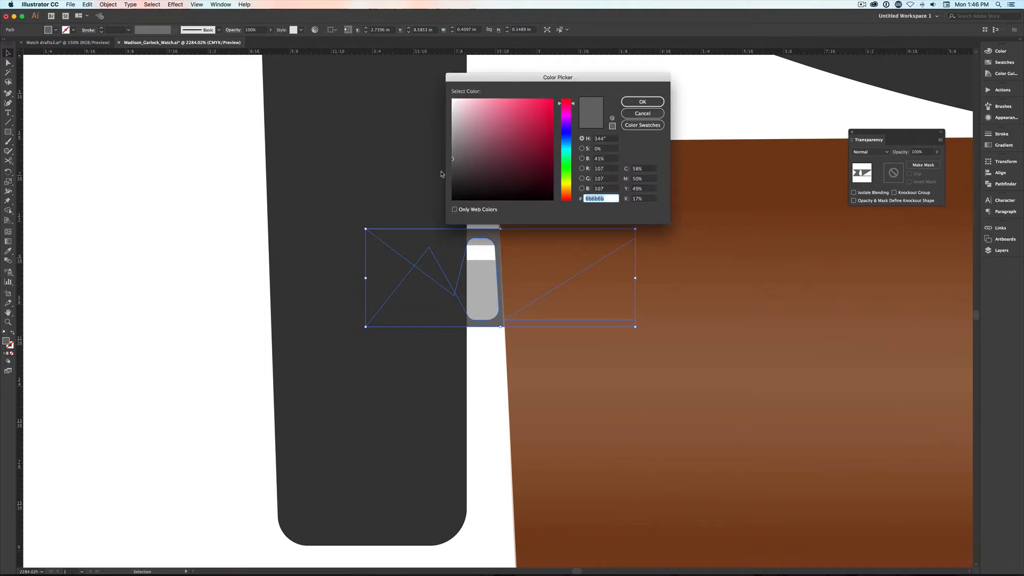
left_click(451, 171)
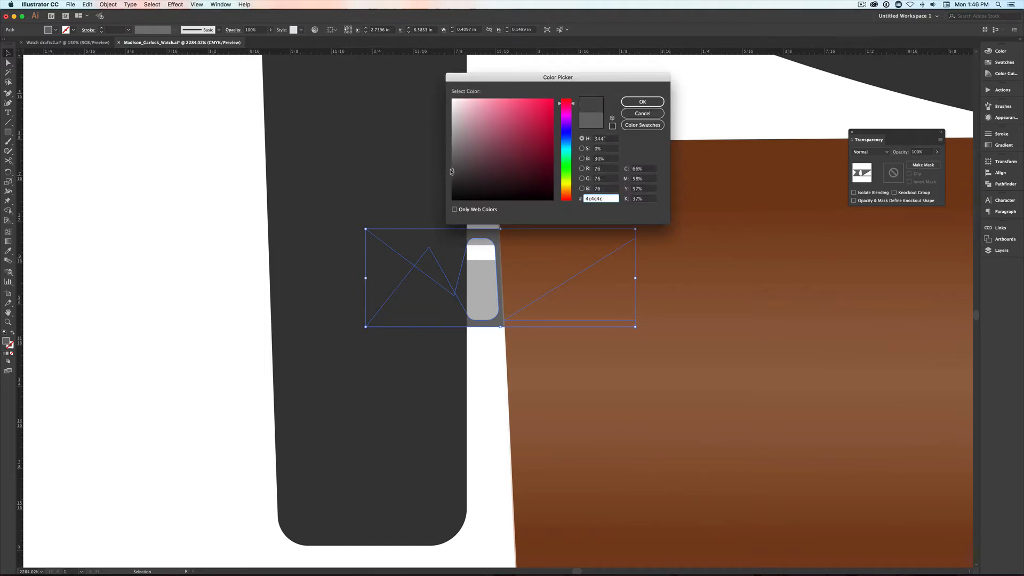
left_click(642, 102)
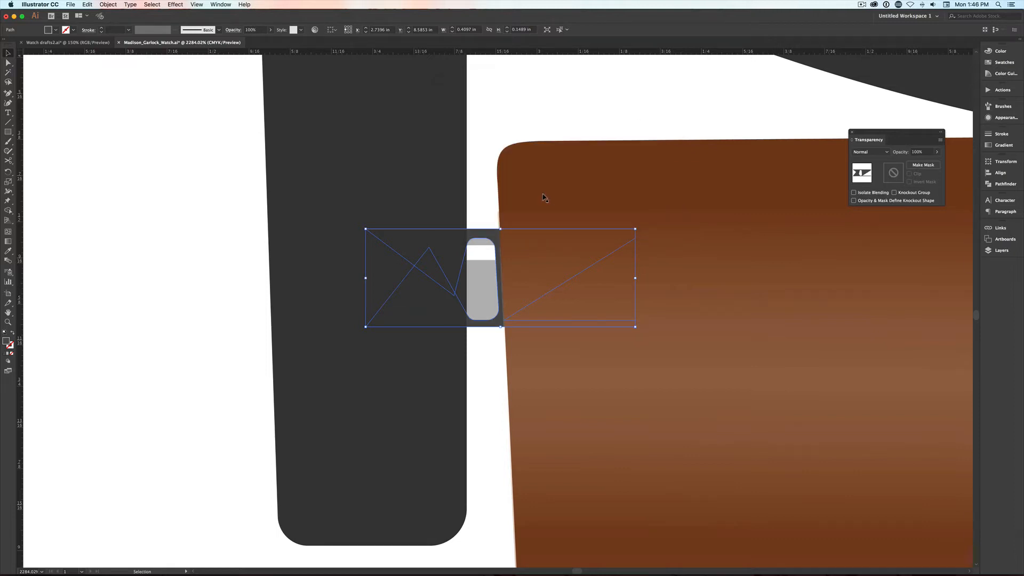
key("super+0")
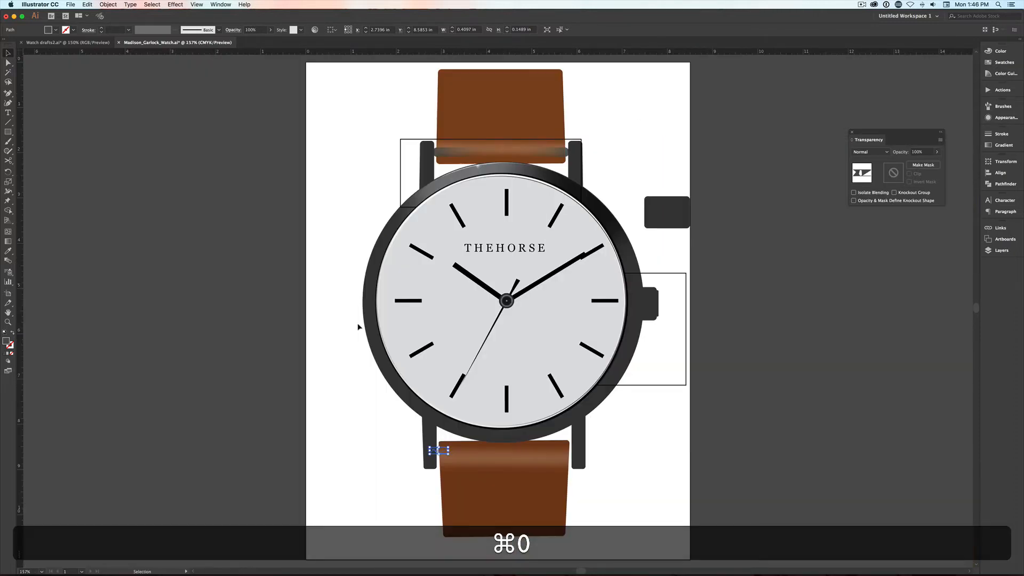
key("v")
left_click(361, 414)
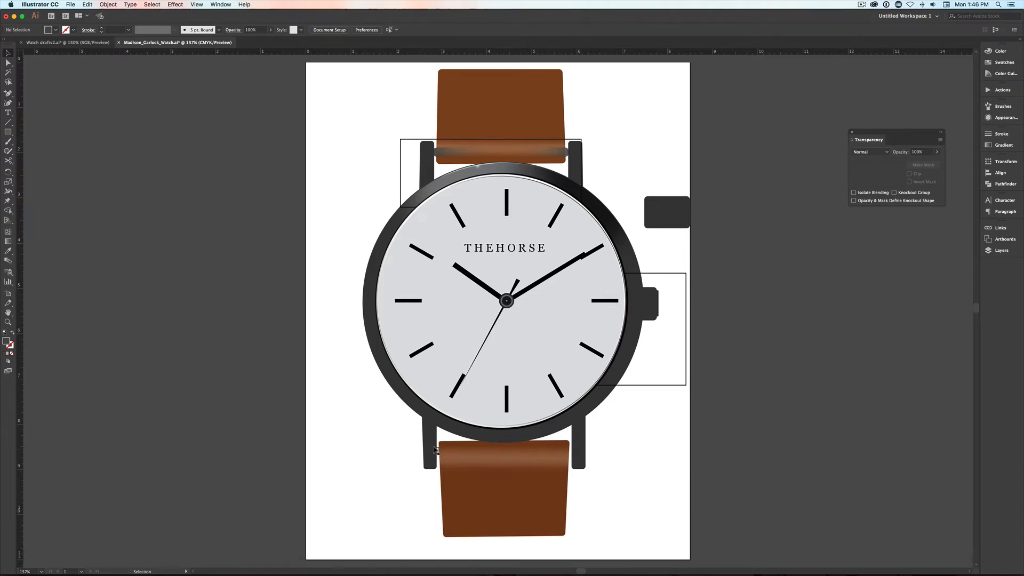
- Move the rounded lower inner corner points of the pin outline upward to thicken its lower edge
key("z")
left_click_drag(420, 439, 449, 463)
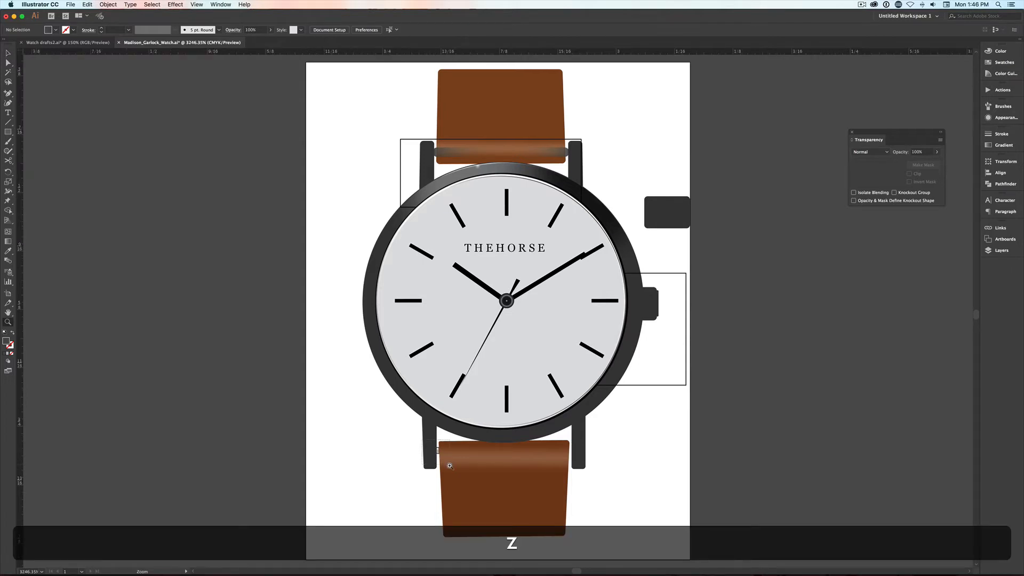
key("v")
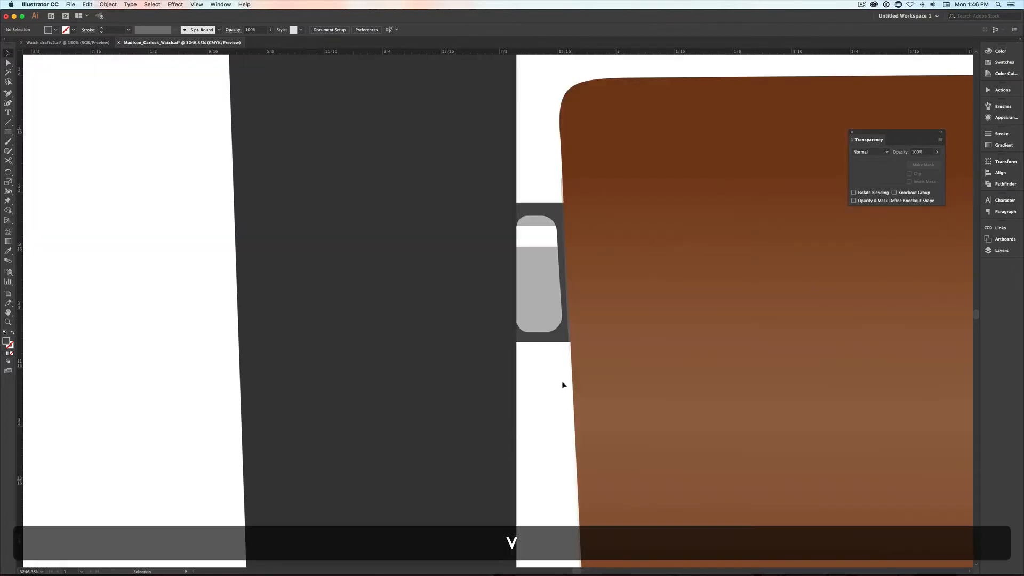
left_click(545, 335)
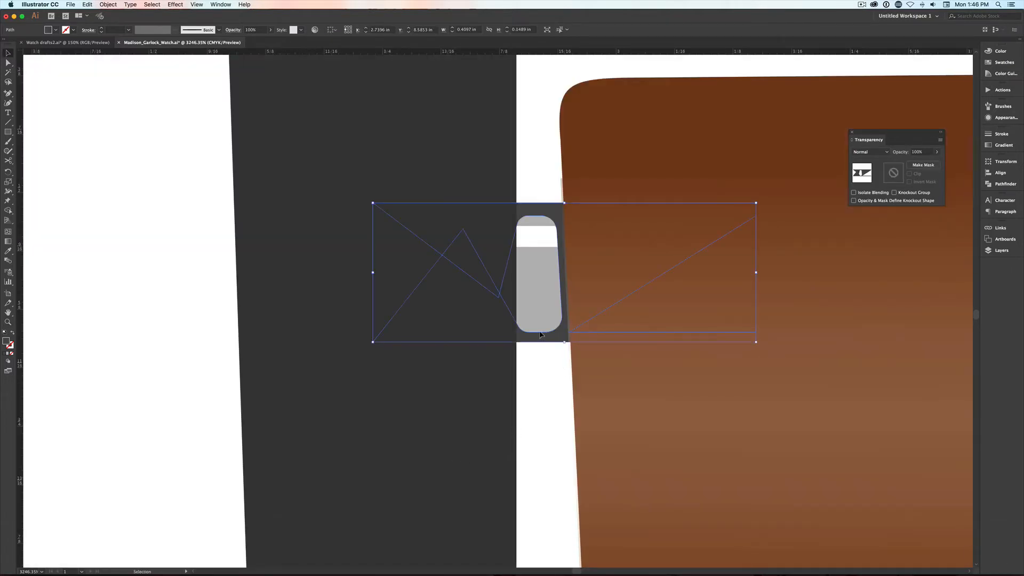
key("a")
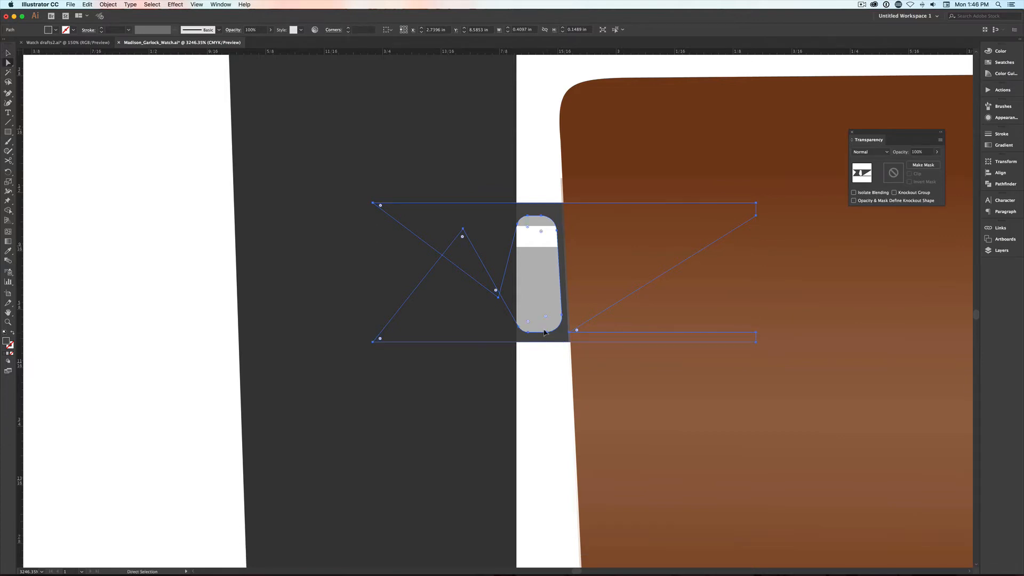
left_click(557, 318)
left_click(561, 315, "shift")
left_click(528, 332, "shift")
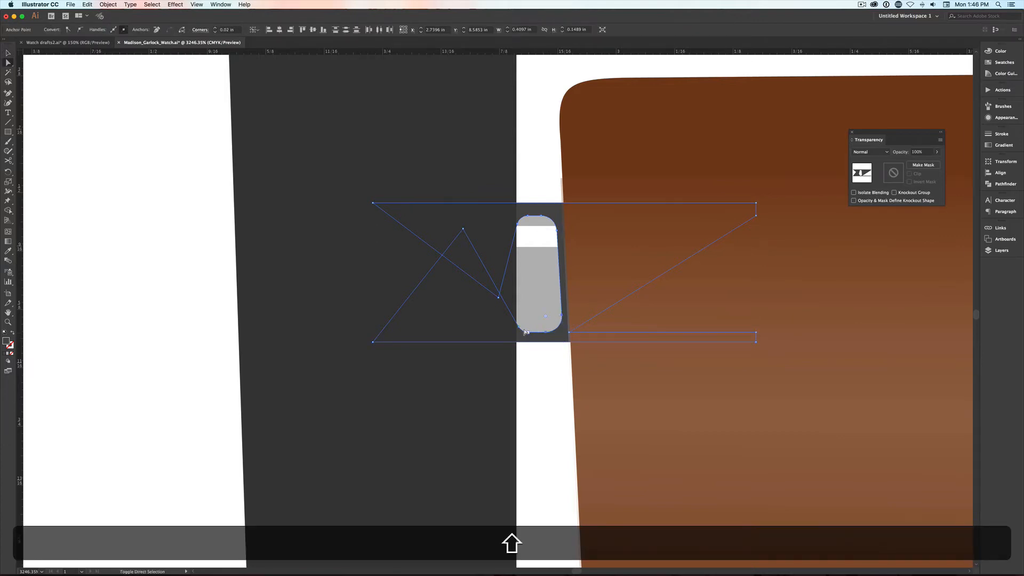
left_click_drag(517, 327, 516, 311)
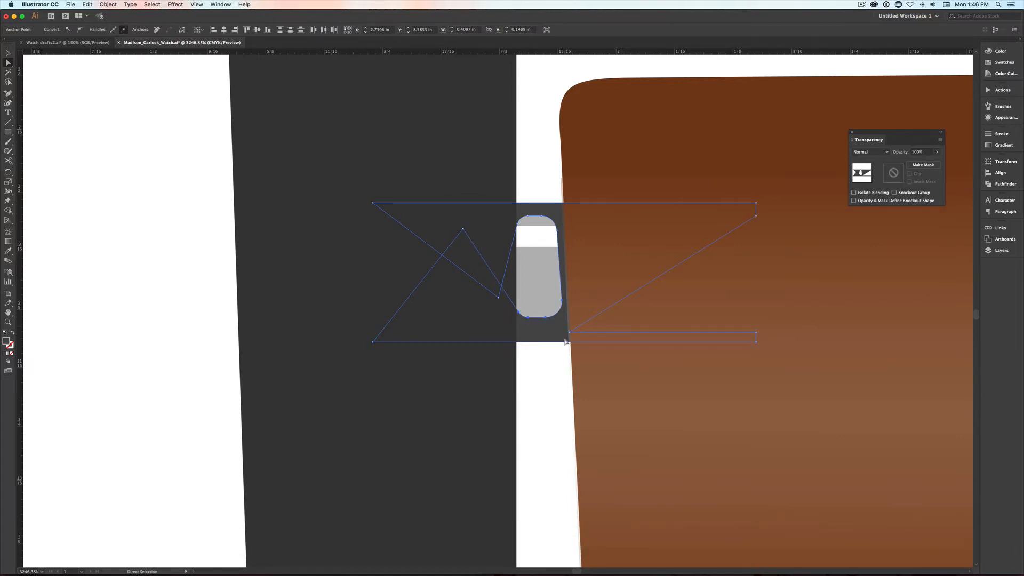
- Draw a rectangle about 0.04 by 0.15 in over the pin's strap-side edge and give it a black fill with no stroke
key("m")
left_click_drag(591, 340, 559, 203)
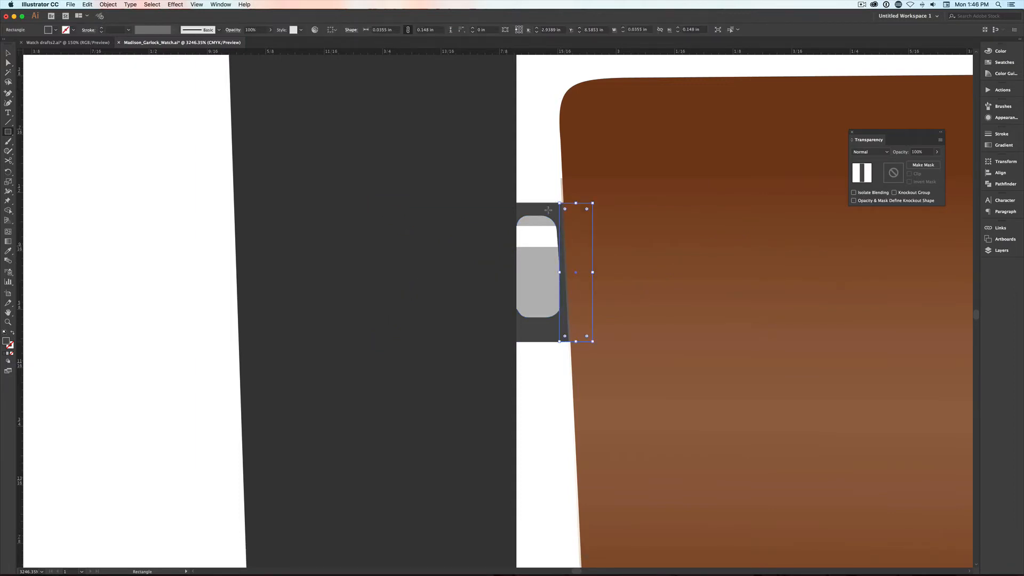
scroll(543, 291, "right", 1)
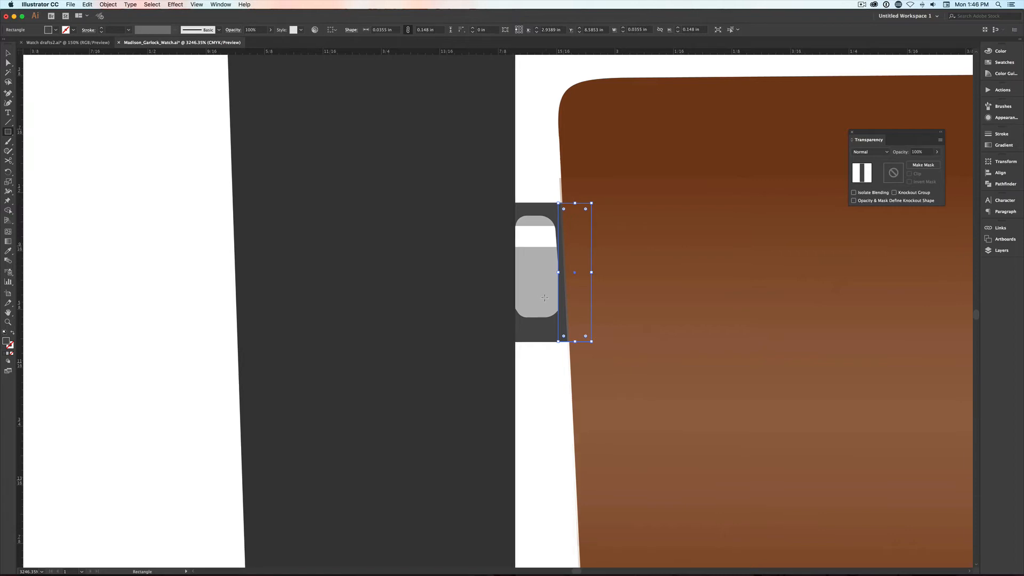
key("d")
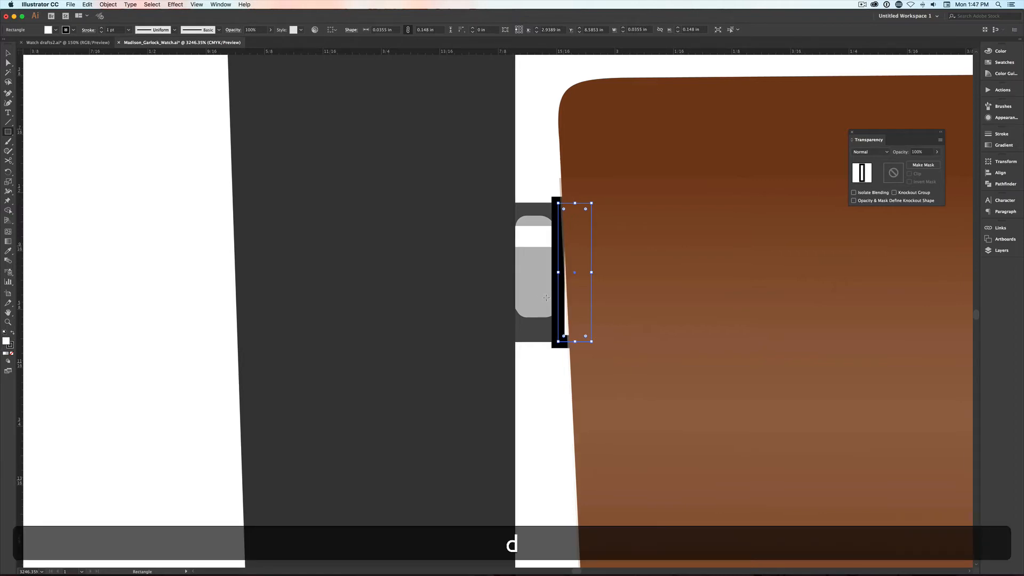
key("shift+x")
key("x")
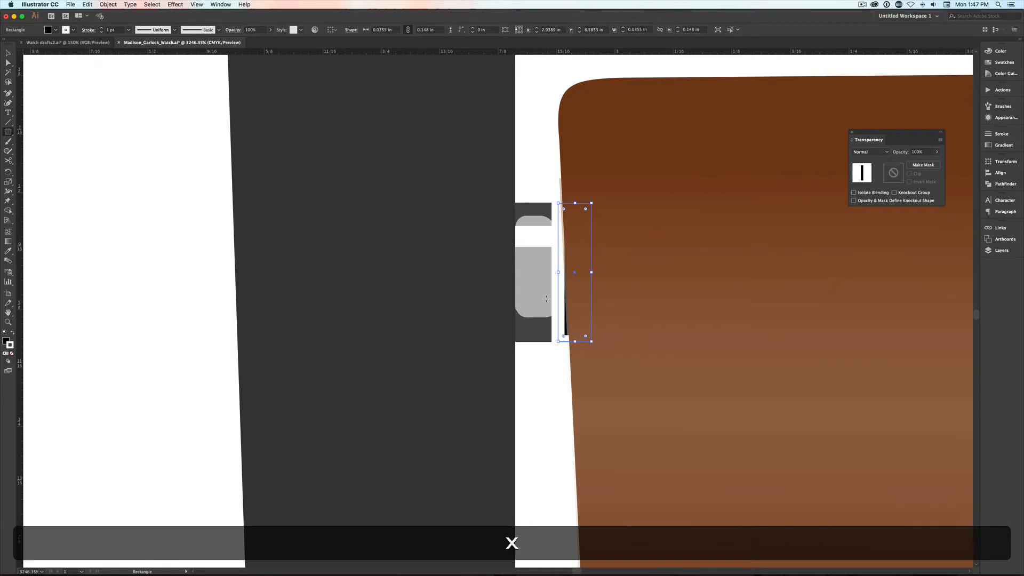
key("slash")
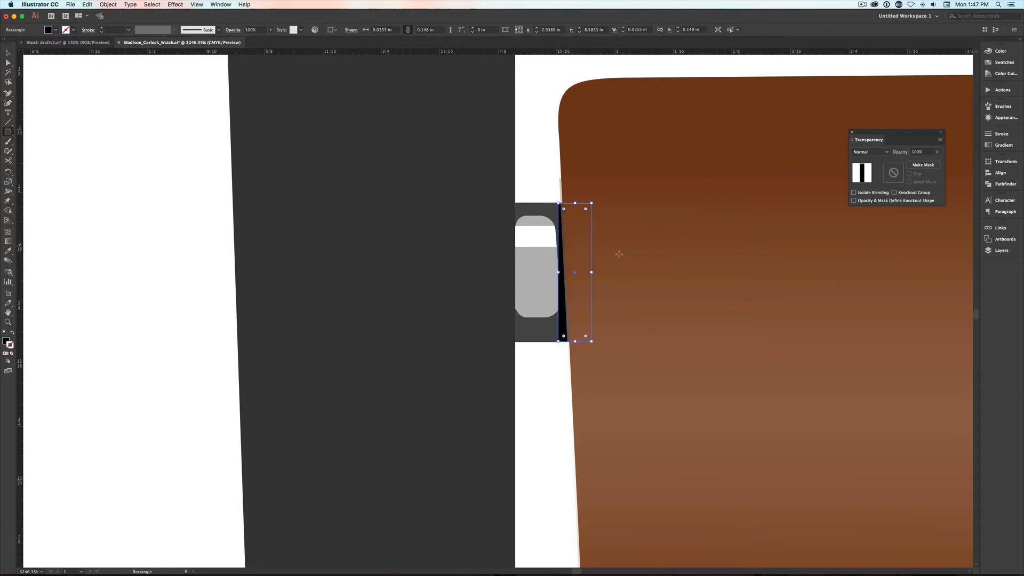
- Move the black rectangle's two left corner points so its left edge slants parallel to the strap, forming a narrow shadow strip
key("a")
left_click(557, 203)
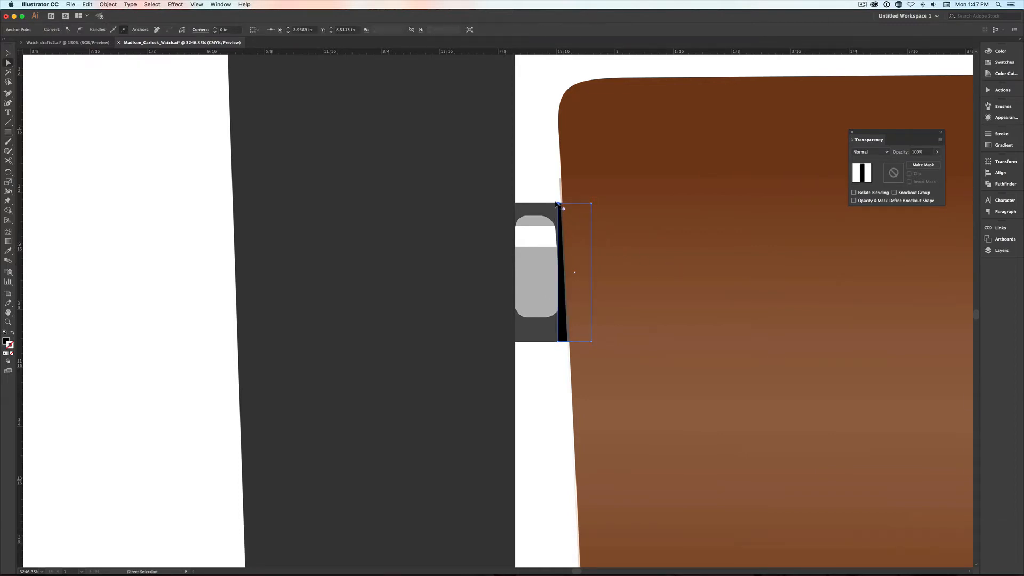
left_click_drag(556, 203, 553, 203)
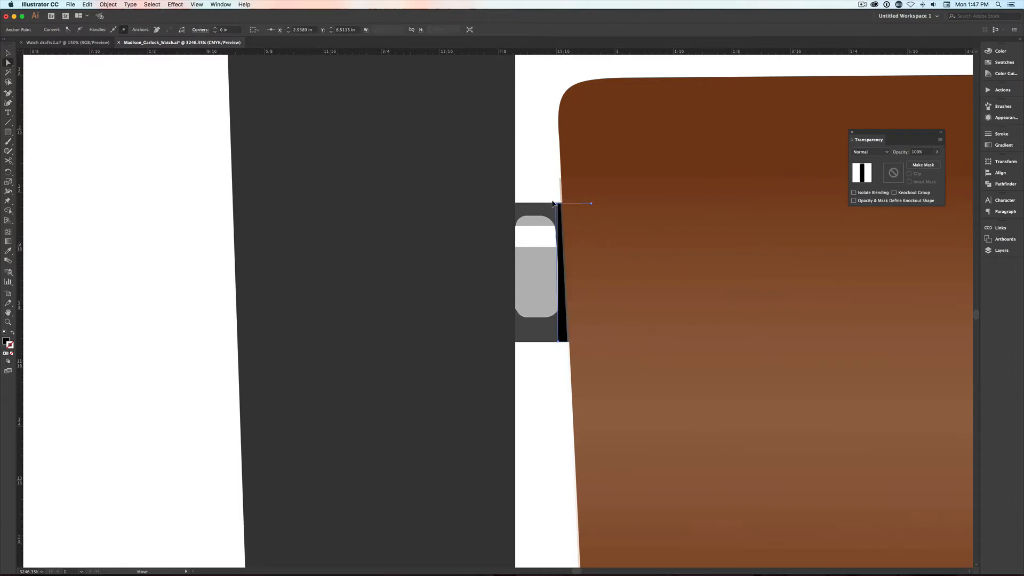
left_click(560, 341)
left_click_drag(562, 341, 561, 341)
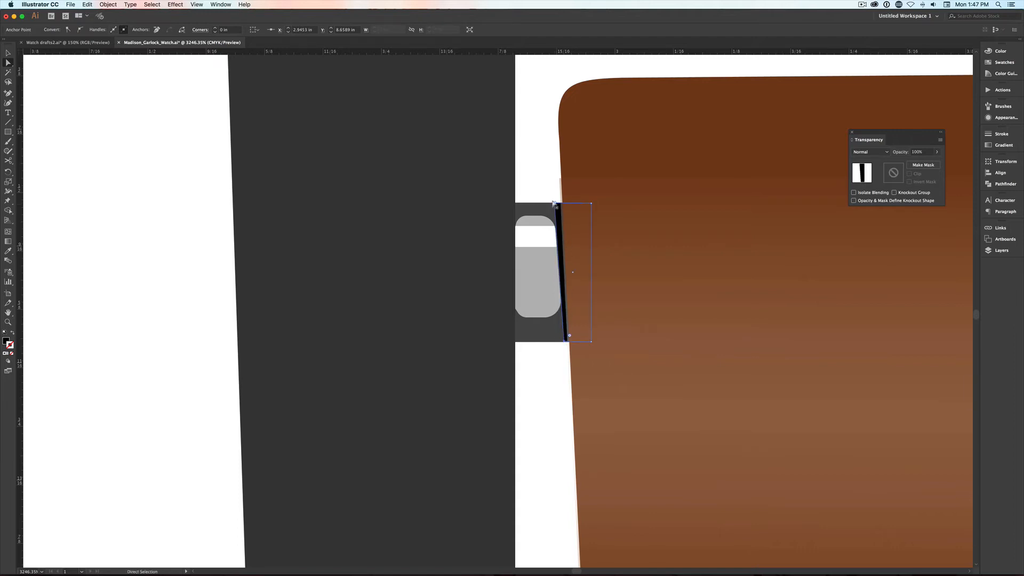
left_click(541, 186)
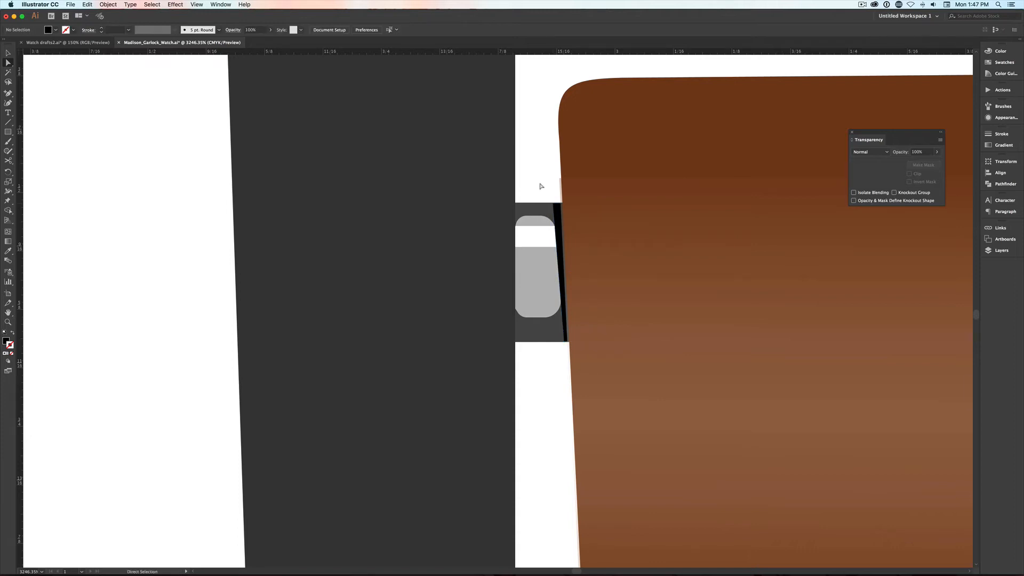
key("super+0")
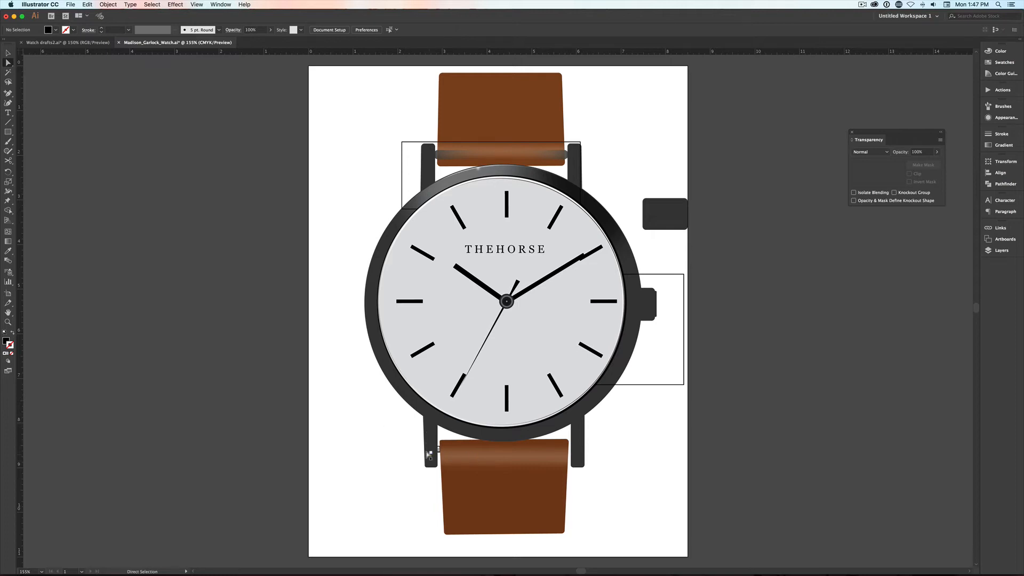
key("v")
scroll(429, 455, "left", 1)
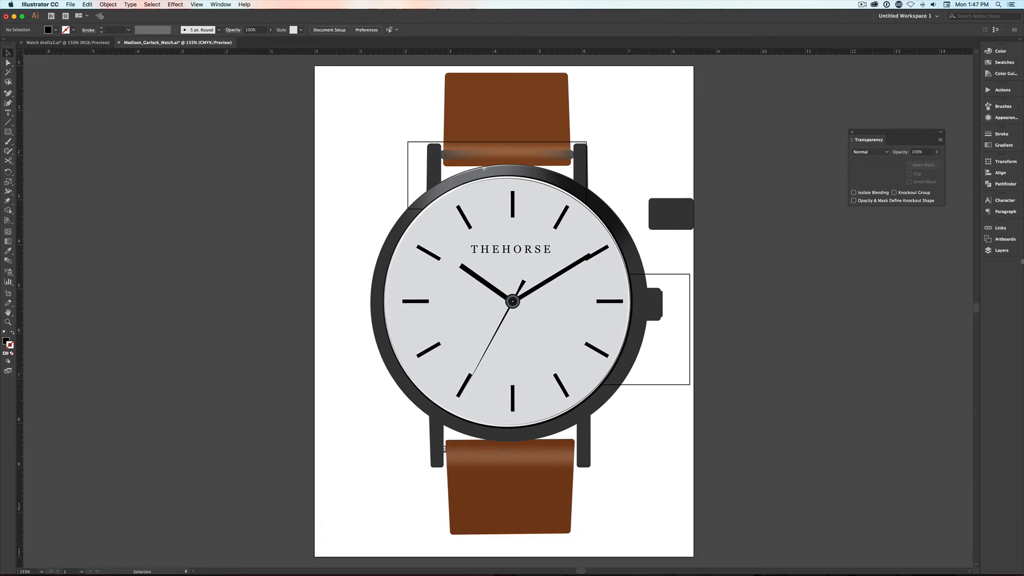
- Lock every layer except pin and reflect a copy of the lower-left pin across the vertical axis to the lower-right lug
left_click(1002, 250)
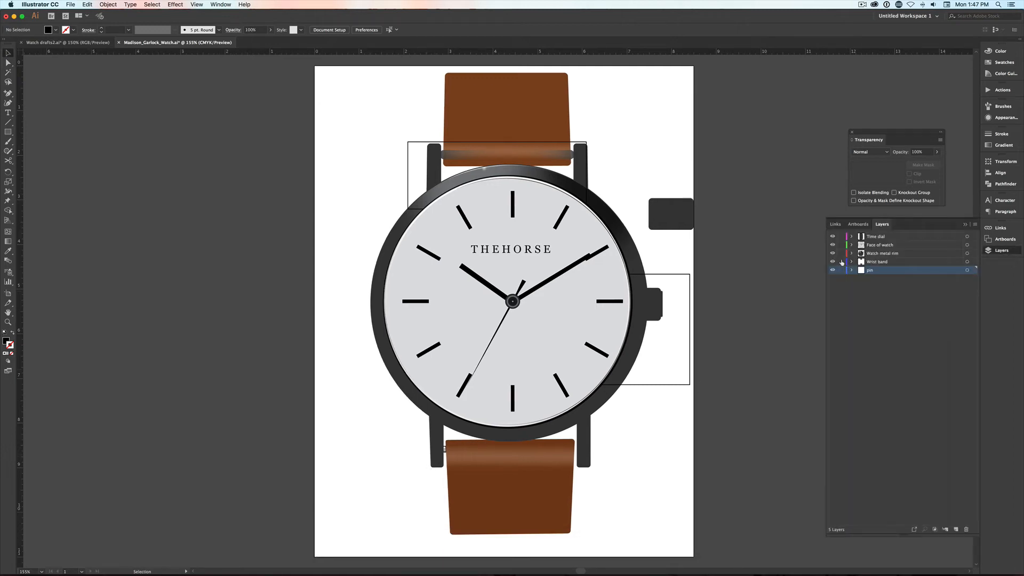
left_click_drag(841, 262, 841, 235)
left_click(444, 449)
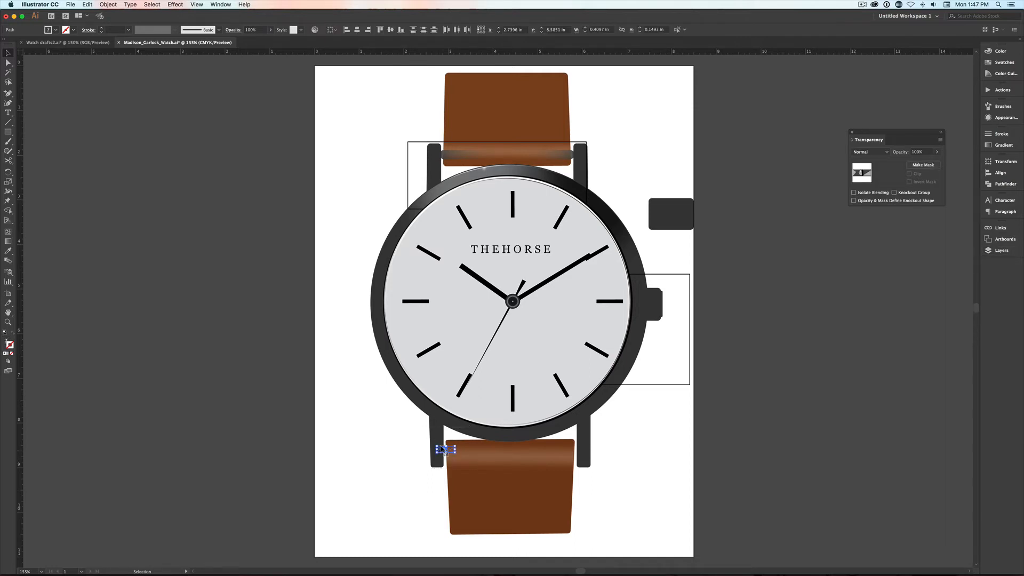
key("o")
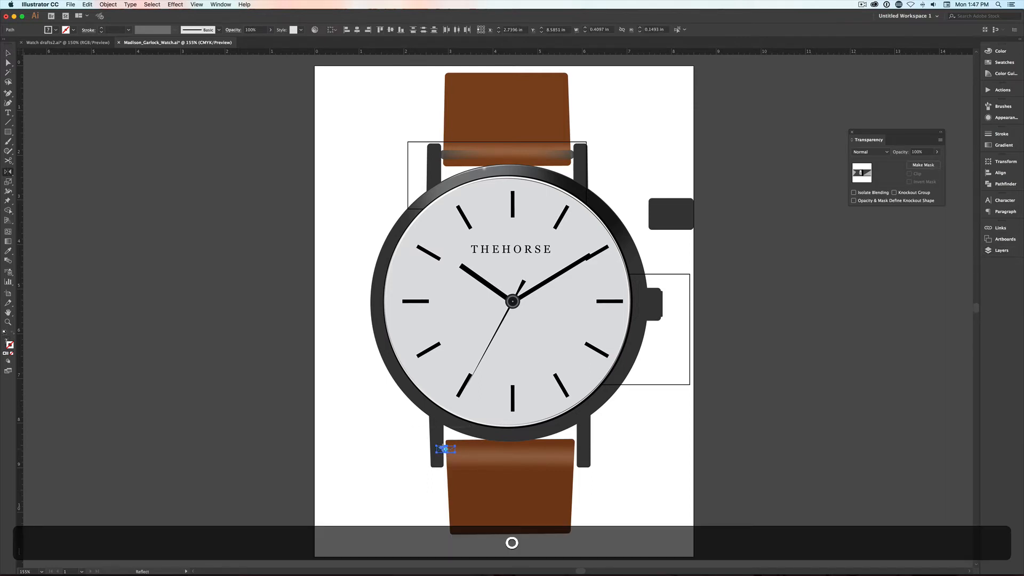
left_click(509, 452, "alt")
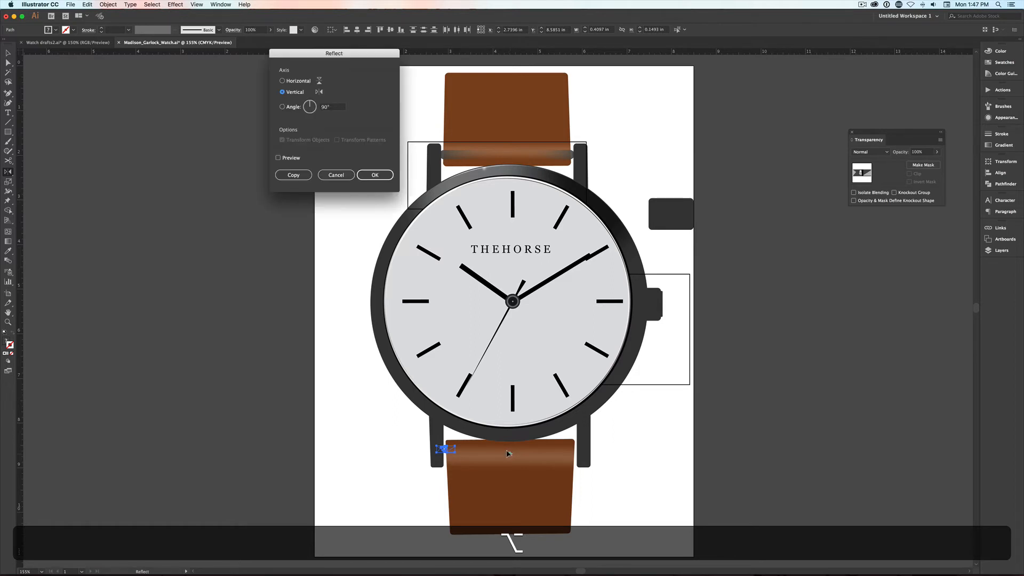
left_click(293, 175)
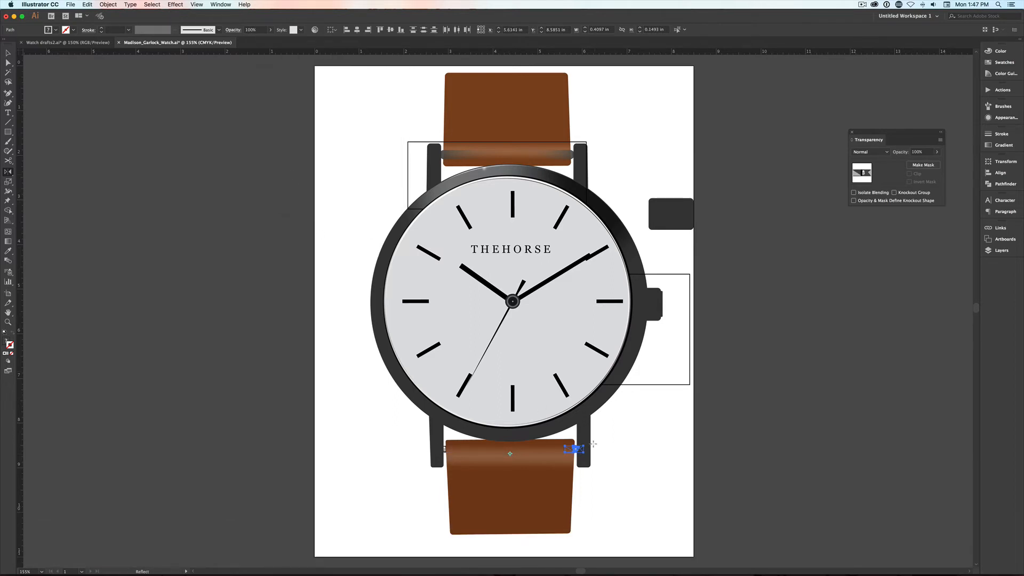
- Shift the copied pin slightly outward so its black shadow strip shows along the lower strap's right edge
key("z")
left_click_drag(561, 434, 605, 472)
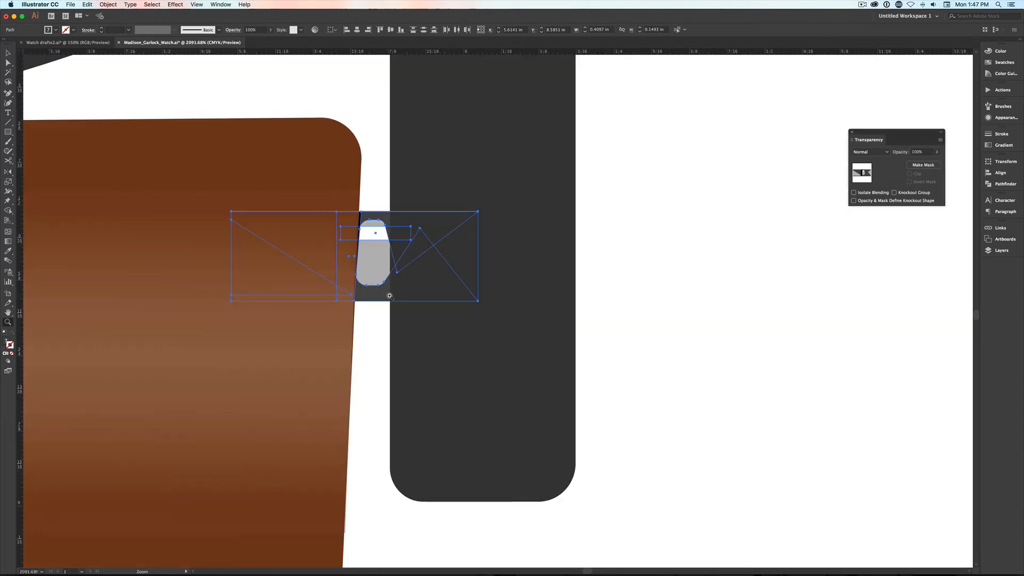
key("v")
key("Right")
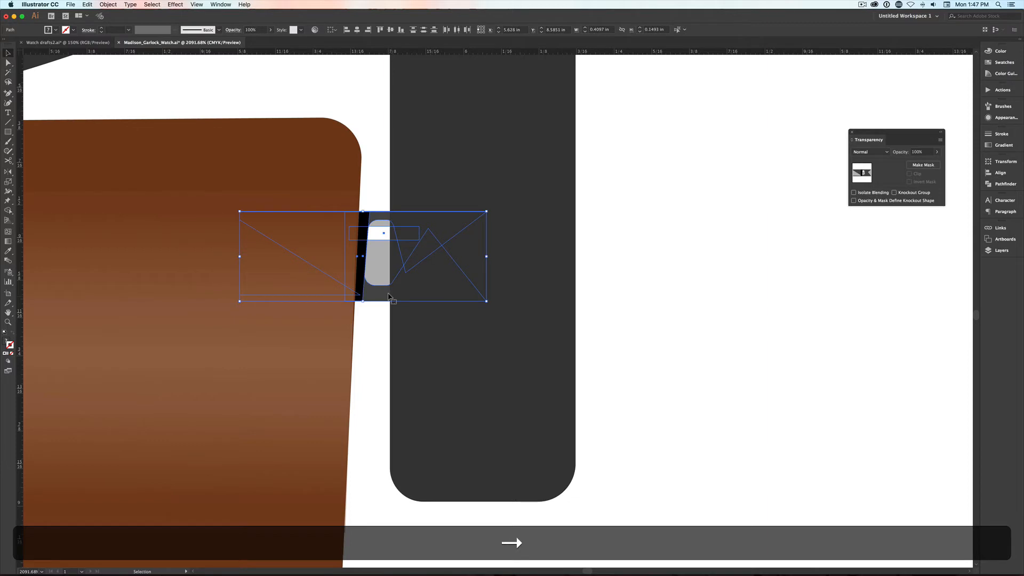
left_click_drag(377, 292, 374, 293)
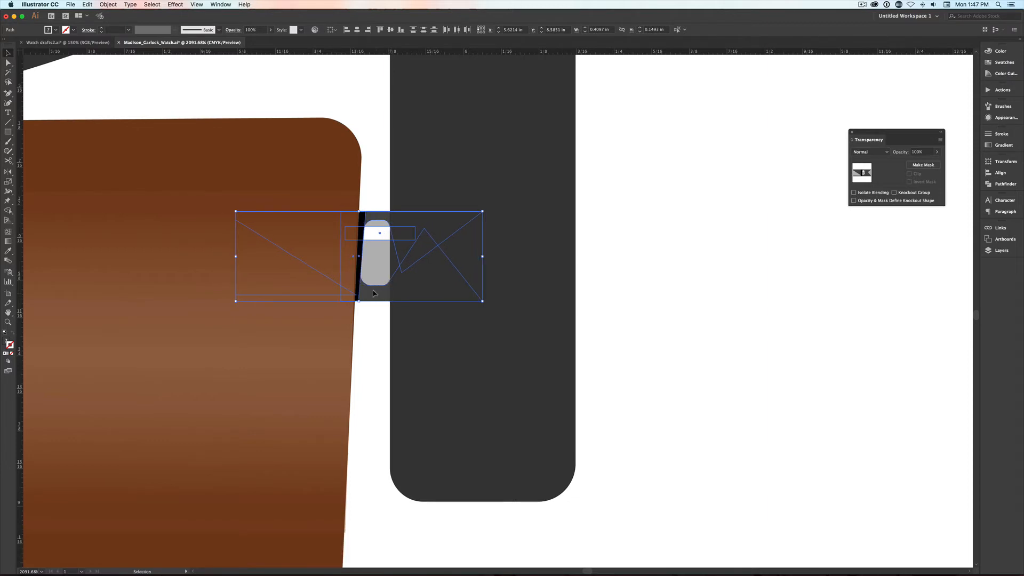
- Reflect a copy of both lower pins across the horizontal axis about the dial centre to the upper lugs
key("super+0")
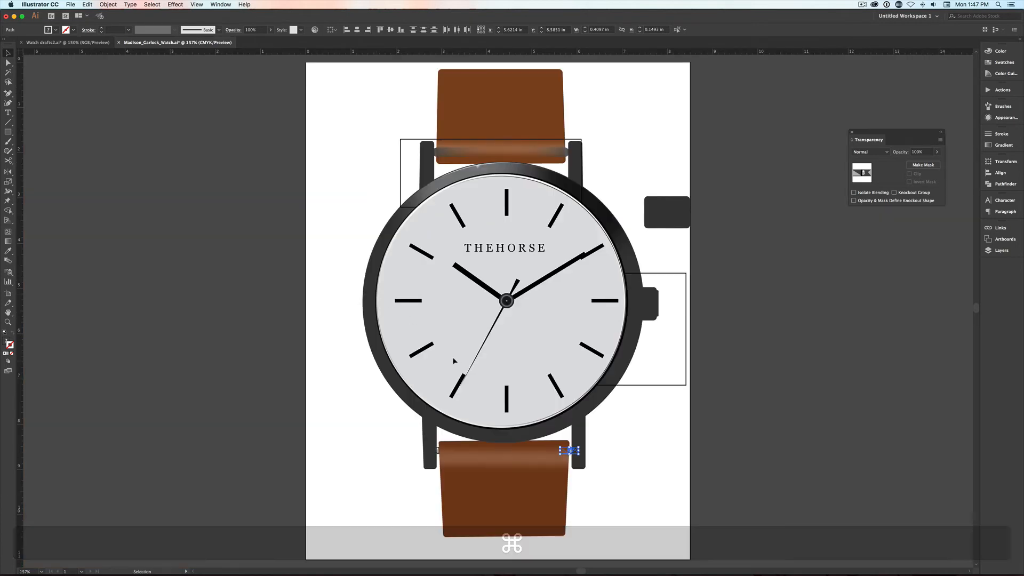
left_click_drag(612, 440, 405, 459)
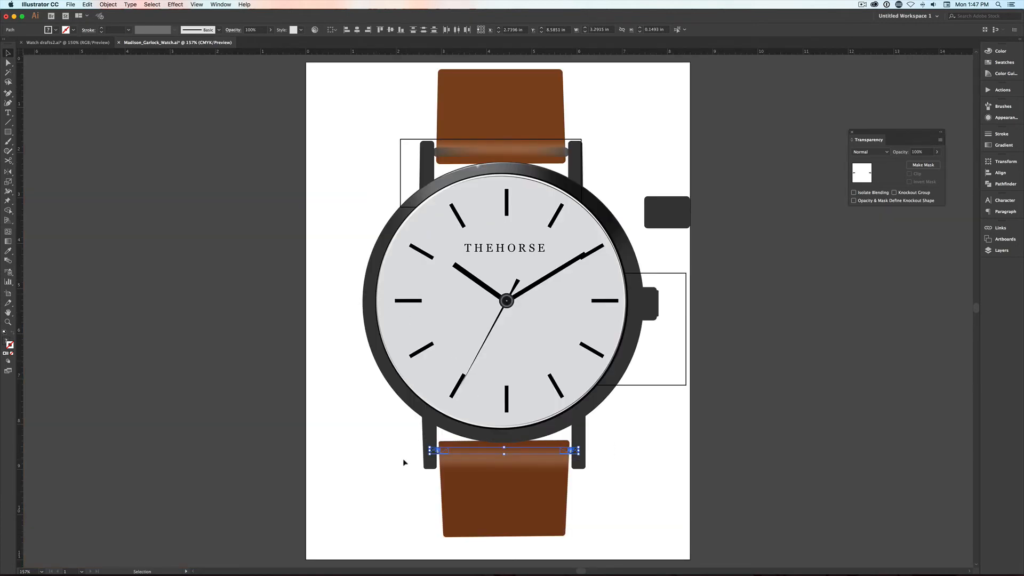
key("o")
key("alt+o")
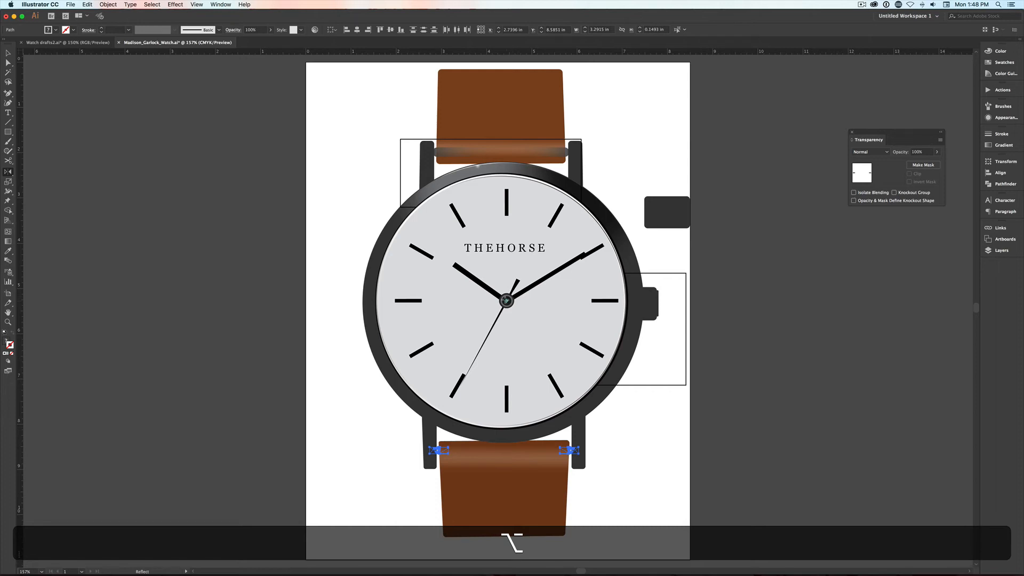
left_click(506, 300, "alt")
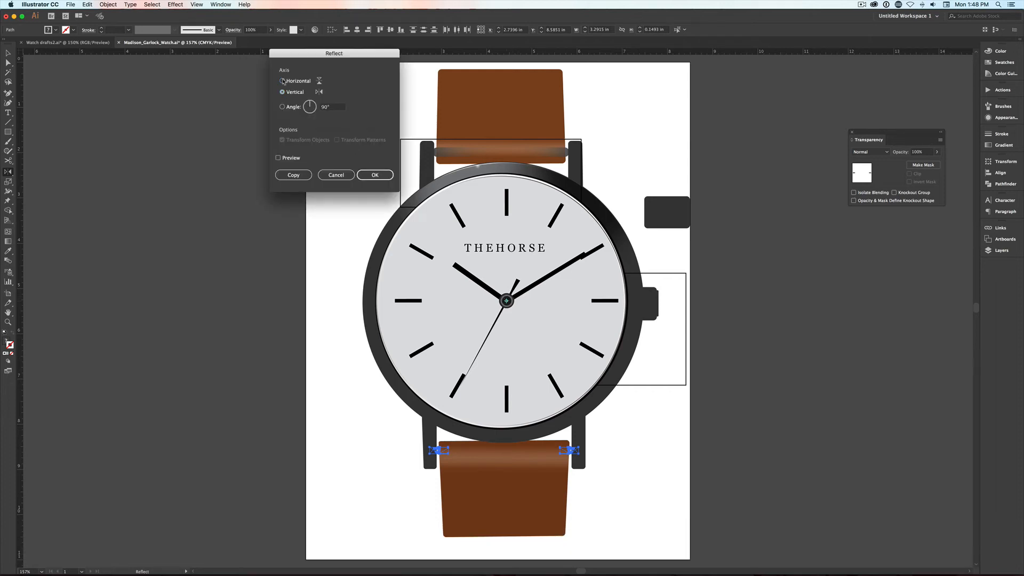
left_click(293, 174)
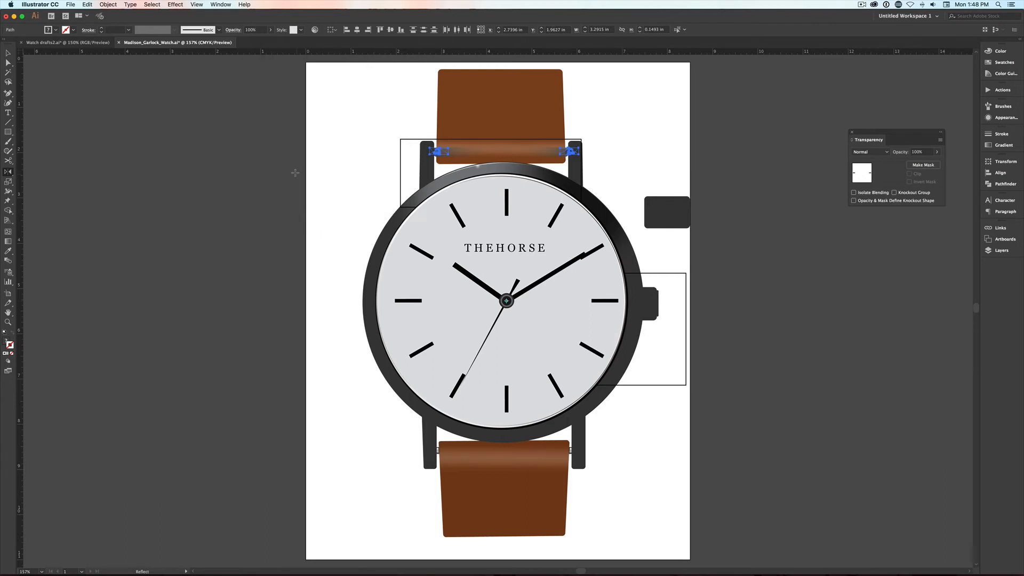
- Unlock the layers above pin and delete the old translucent gradient bar across the upper strap
key("z")
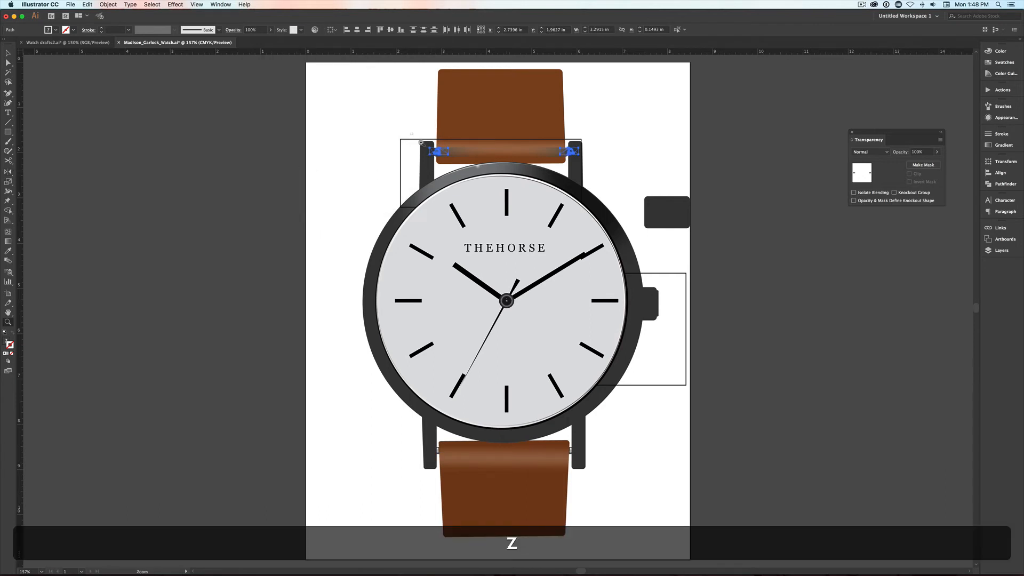
left_click_drag(410, 132, 454, 167)
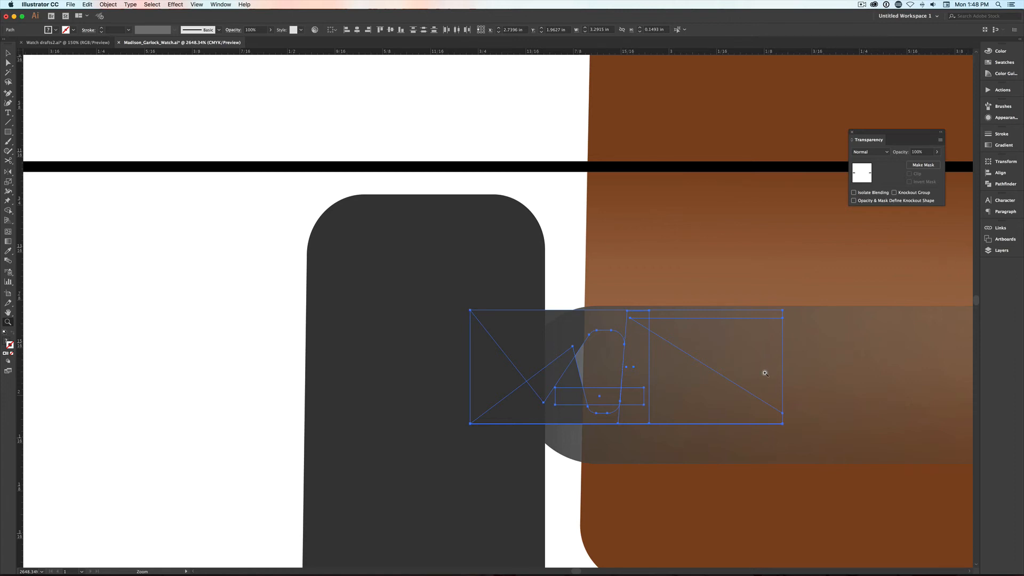
key("v")
left_click(567, 403)
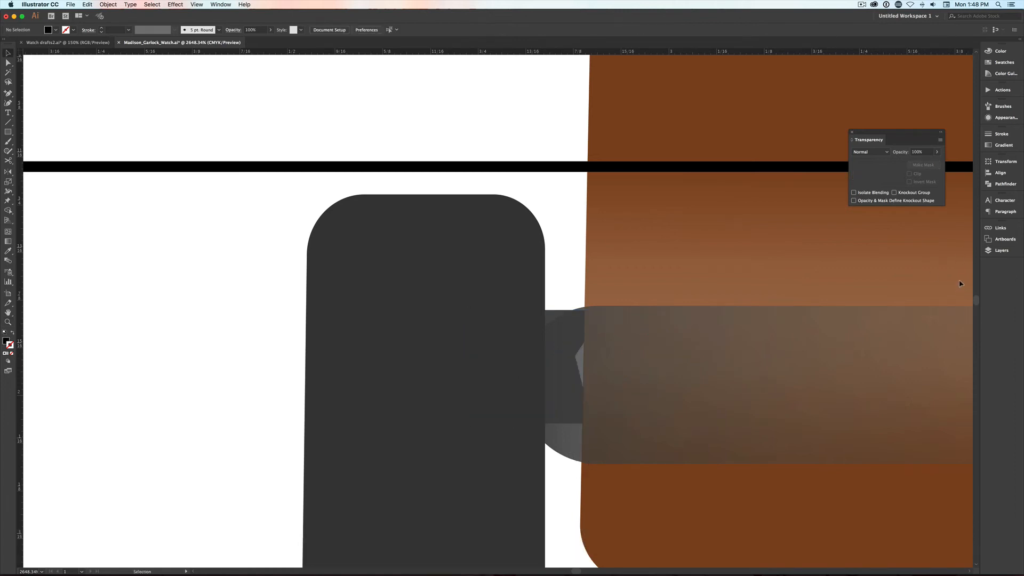
left_click(1002, 250)
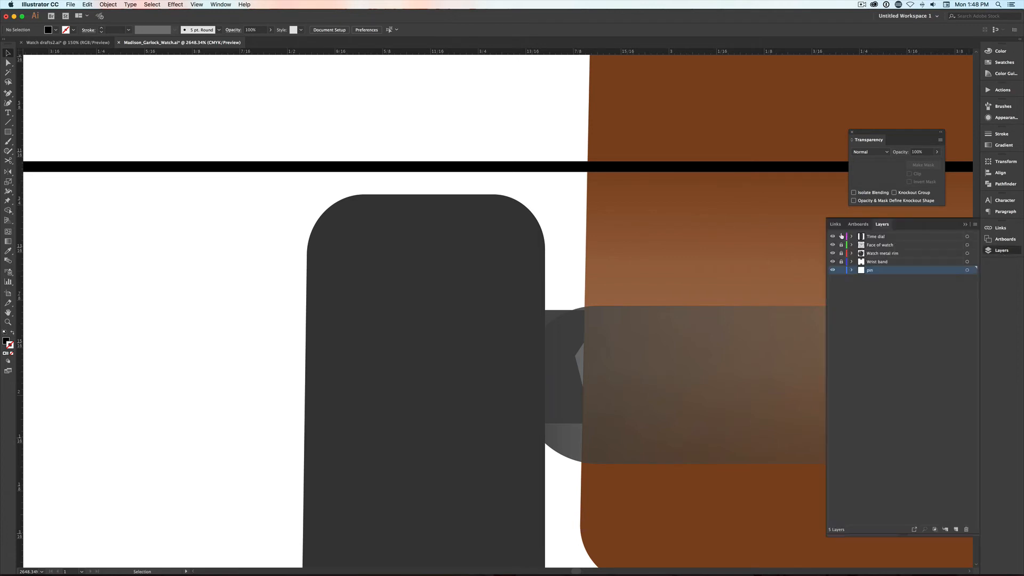
left_click(614, 331)
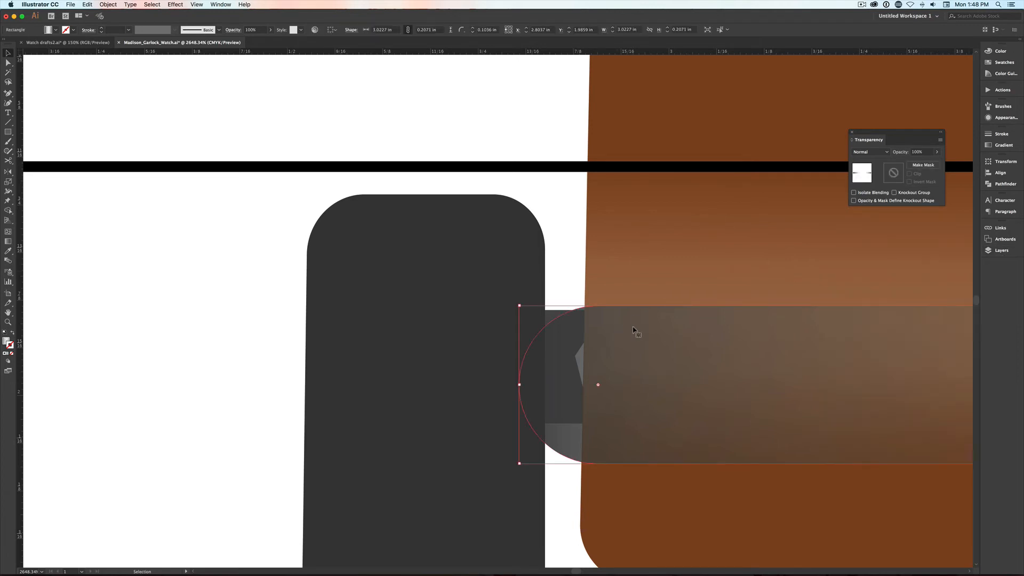
key("BackSpace")
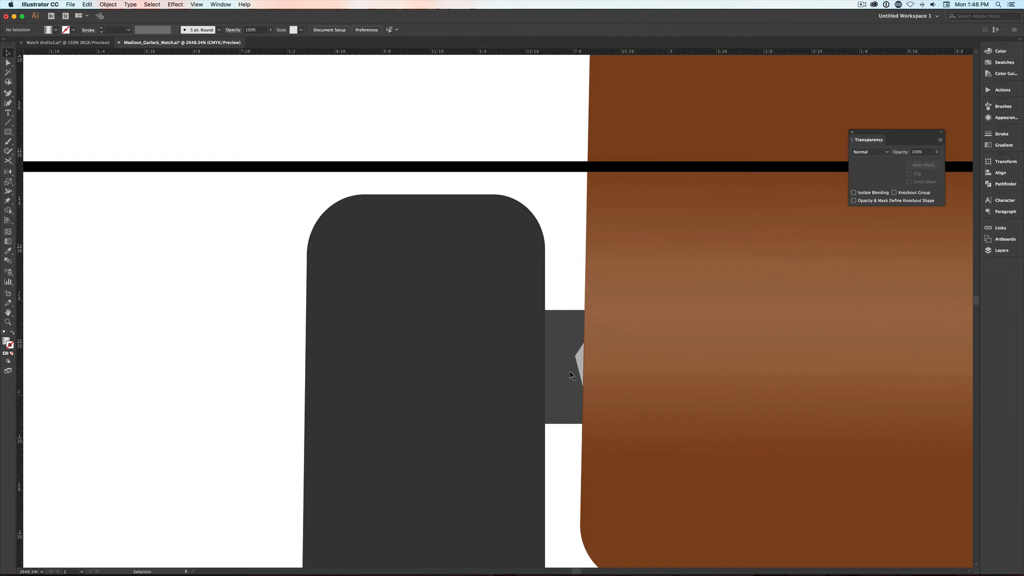
- Move the upper-left pin outline into the gap between lug and strap, and try its white highlight nearer the upper end
left_click(570, 376)
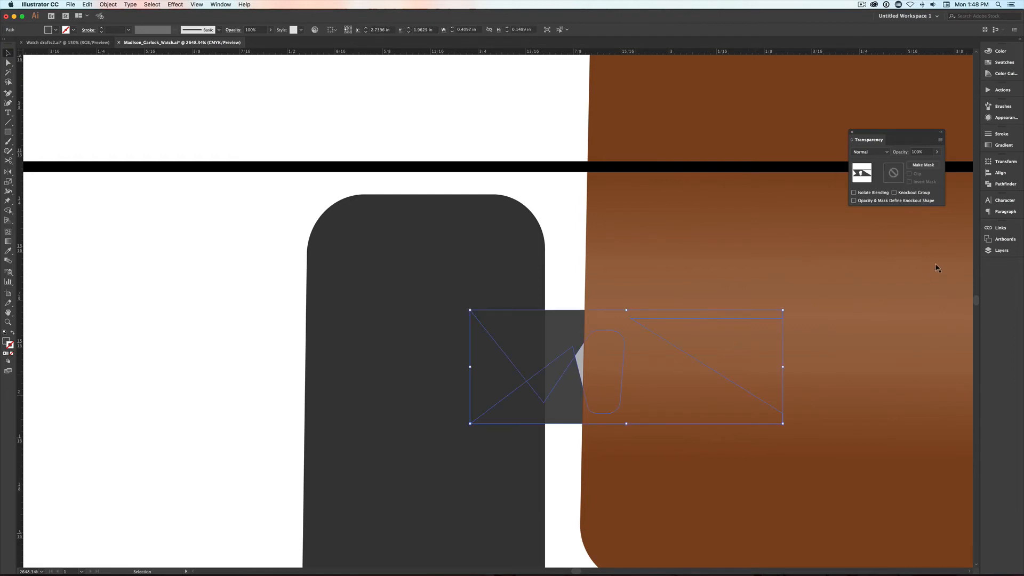
left_click_drag(579, 344, 540, 334)
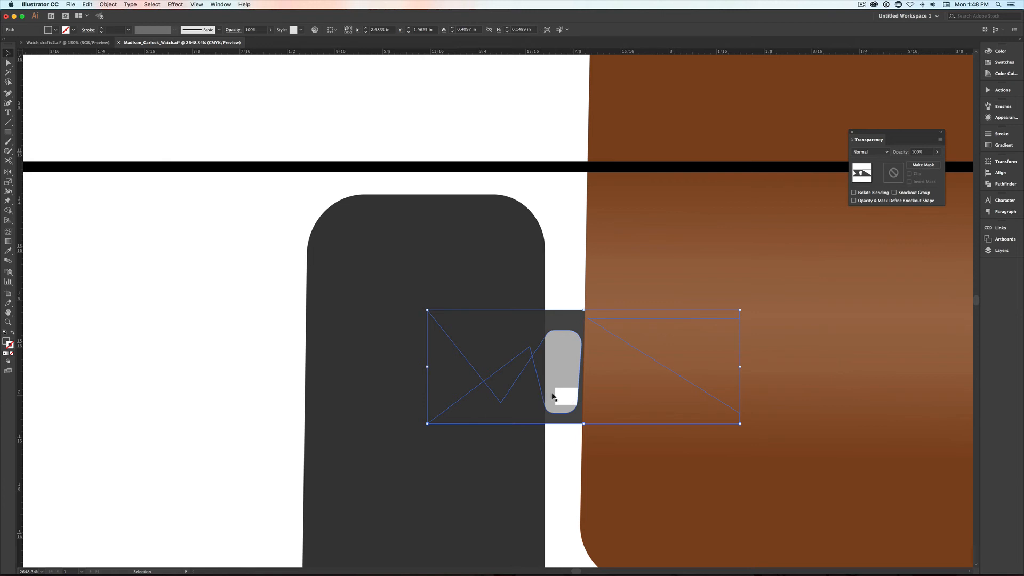
left_click_drag(562, 393, 537, 343)
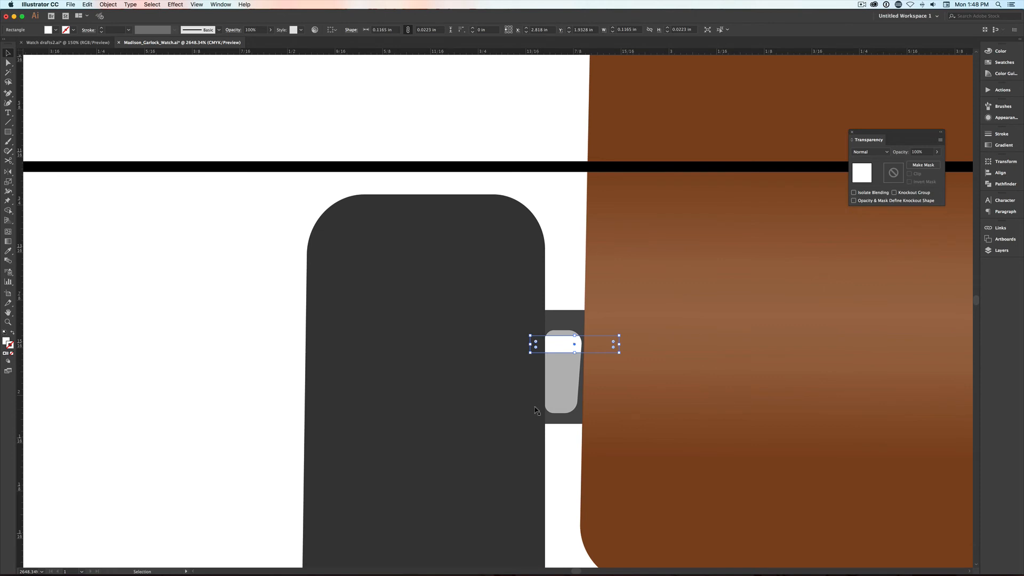
key("super+z")
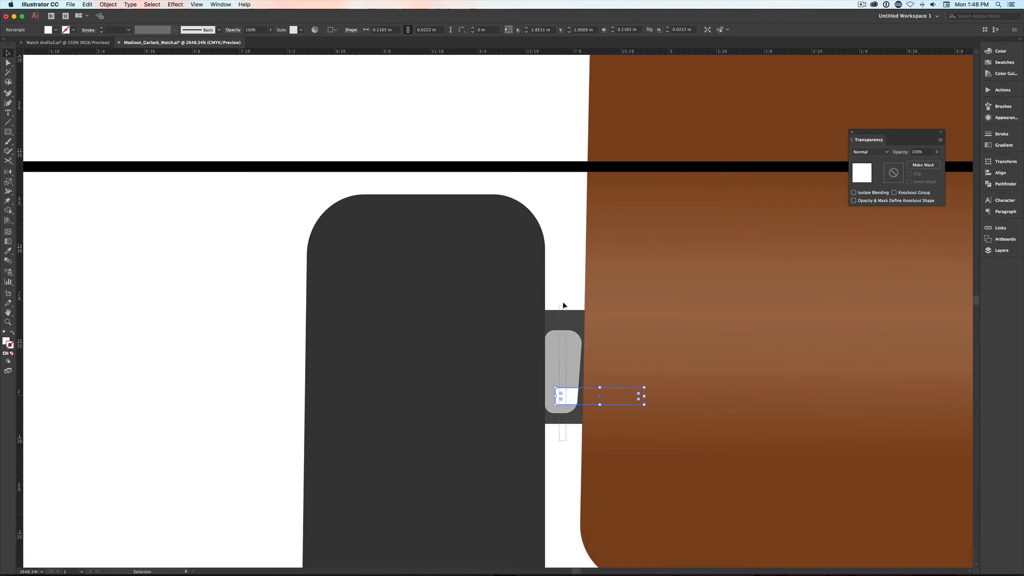
- Flip the upper-left pin pieces vertically and move the white highlight across the pin's full visible width
left_click_drag(563, 303, 563, 302)
left_click_drag(604, 423, 610, 309)
key("alt")
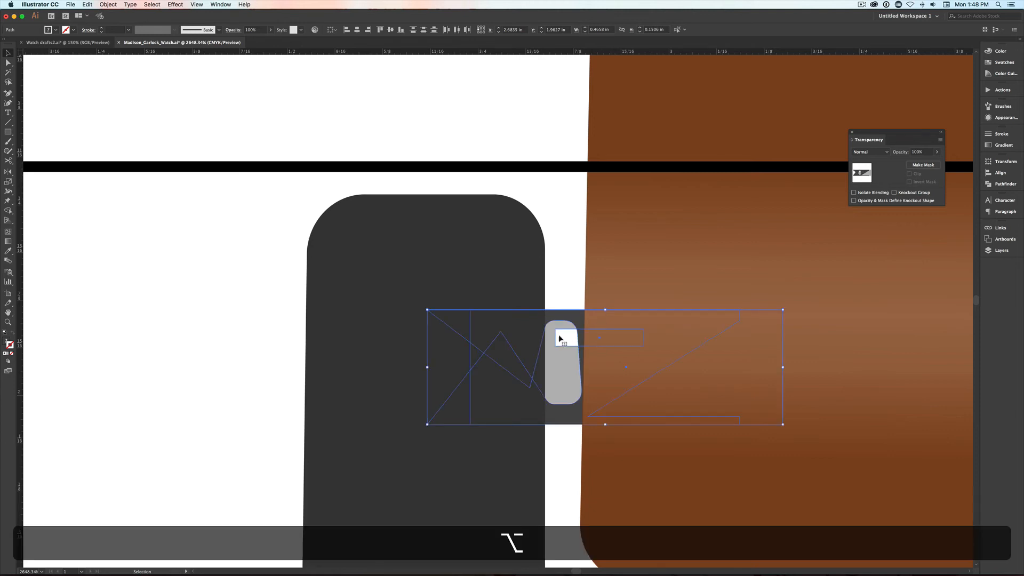
left_click(562, 283)
left_click(537, 337)
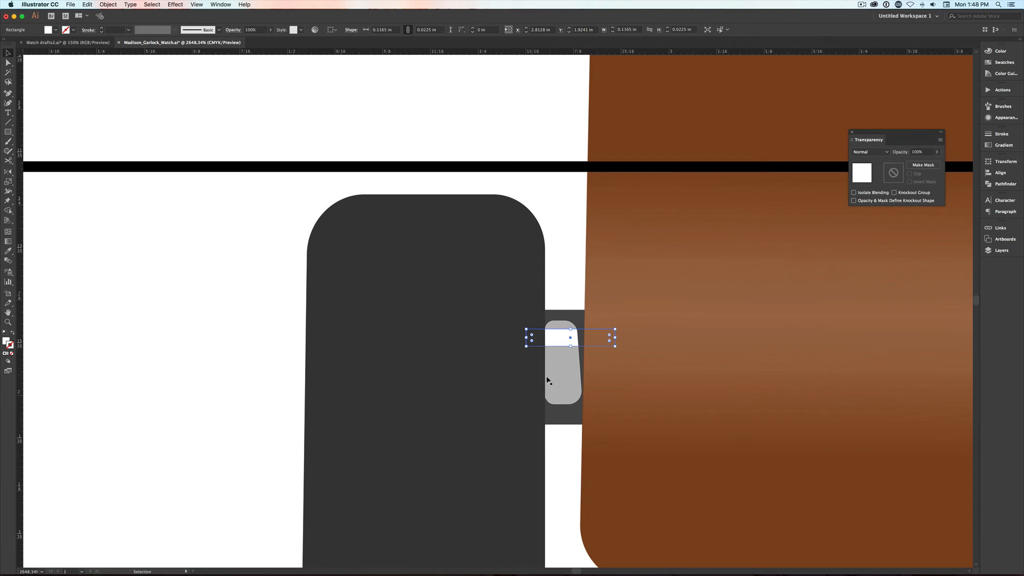
key("super+0")
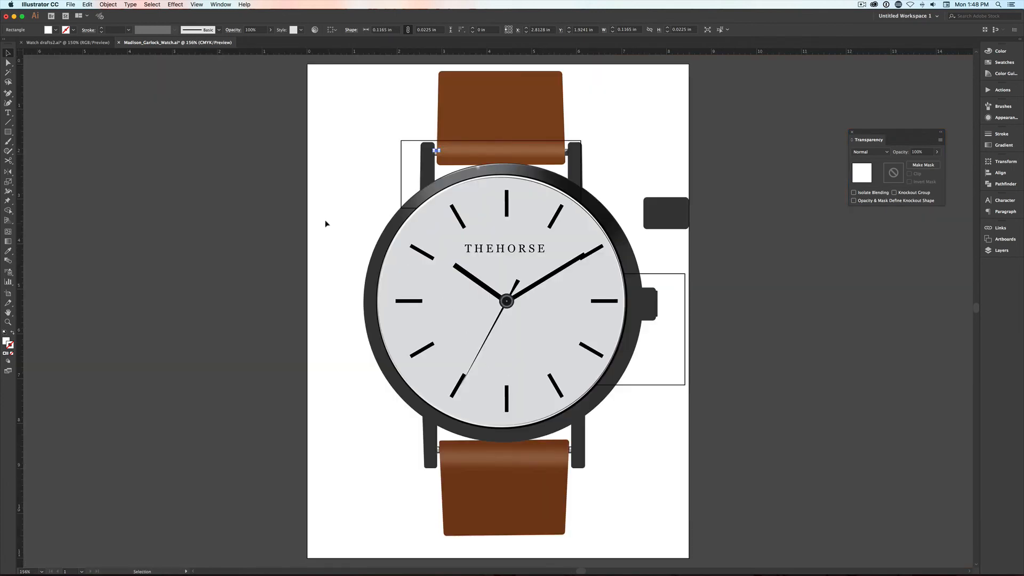
left_click(328, 234)
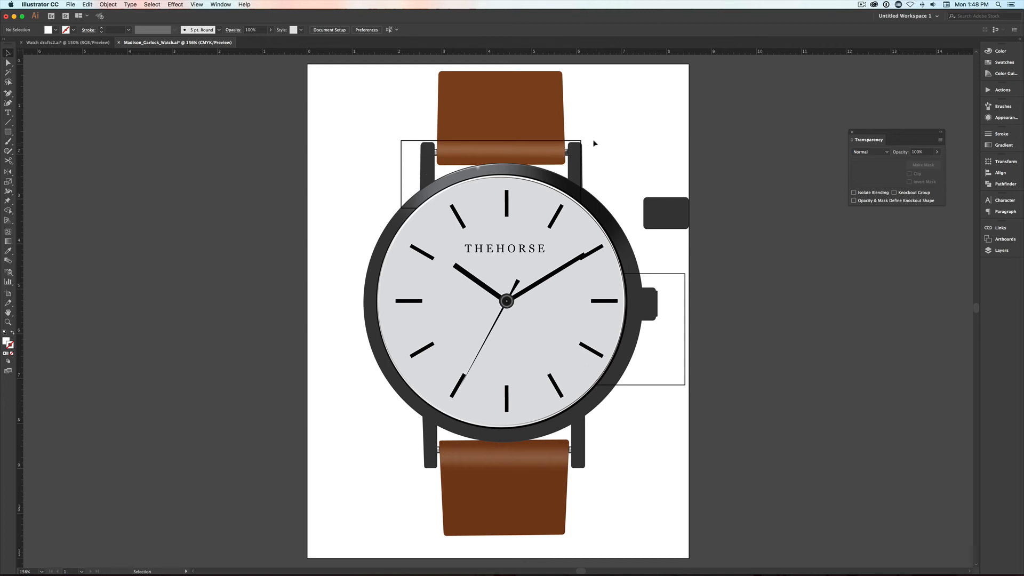
- Lock every layer except pin and flip the upper-right pin vertically so its highlight sits near the upper end
left_click(1010, 254)
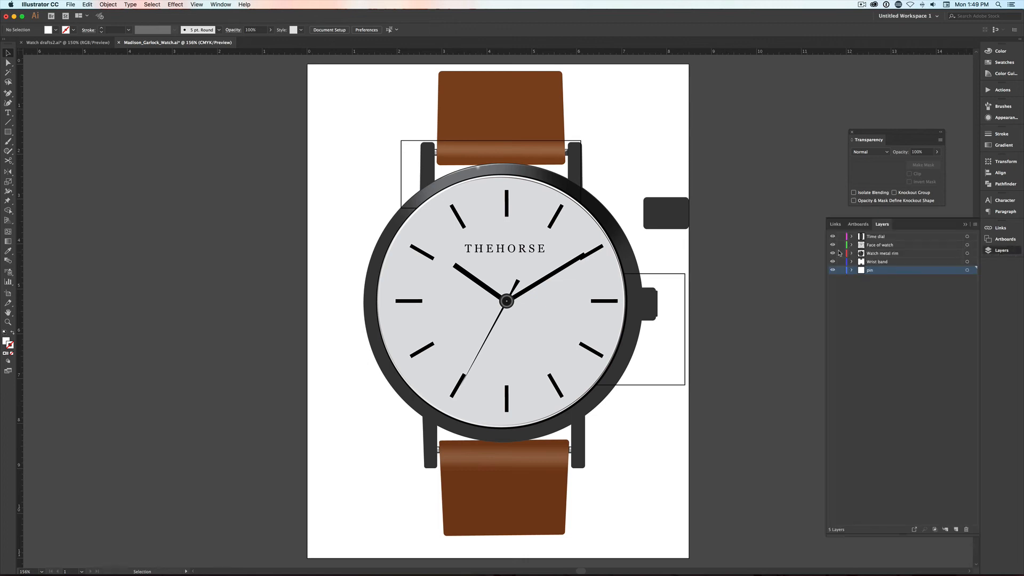
left_click_drag(839, 260, 841, 237)
left_click(569, 153)
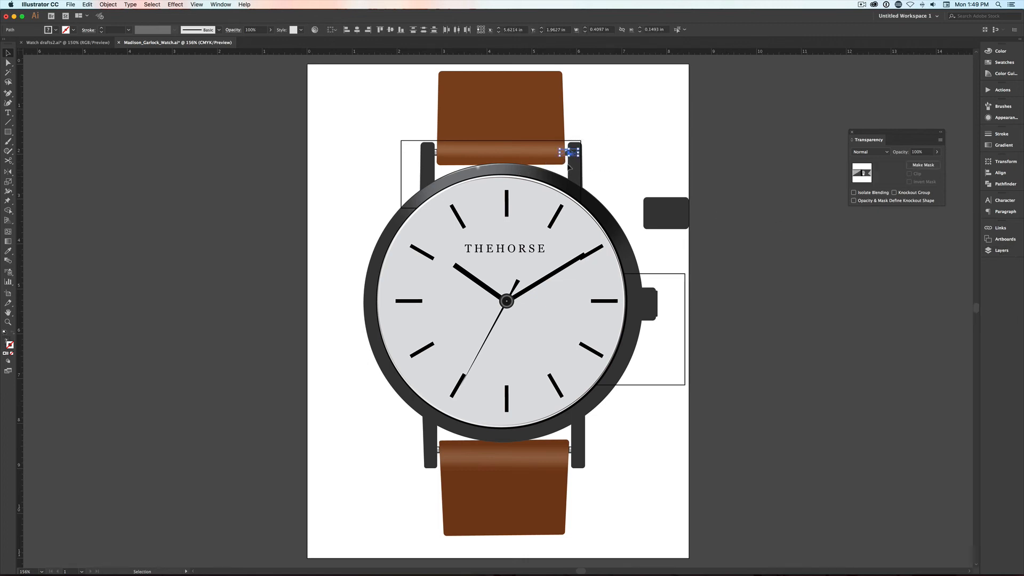
key("z")
left_click_drag(618, 126, 536, 169)
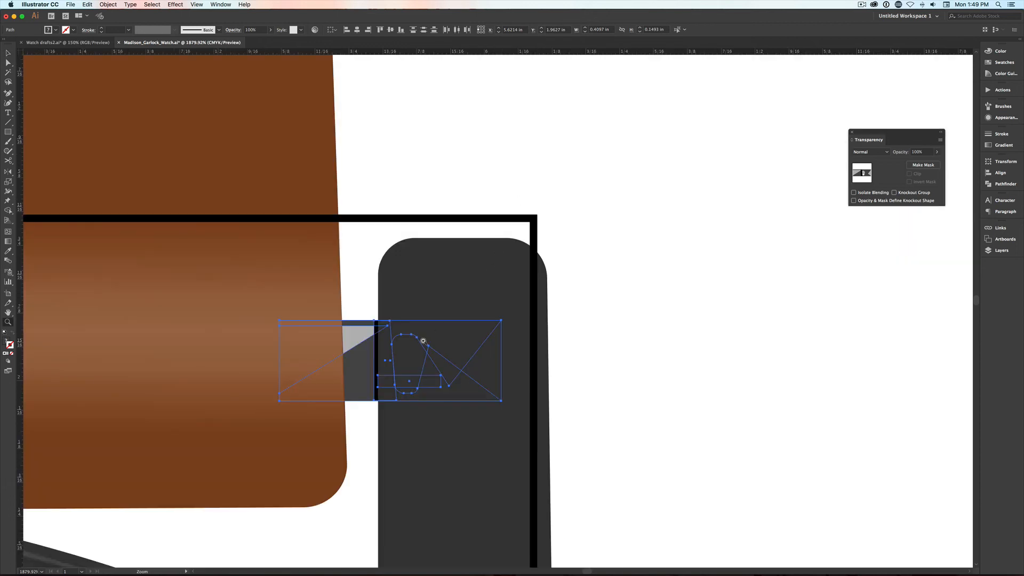
key("v")
left_click_drag(389, 400, 389, 319)
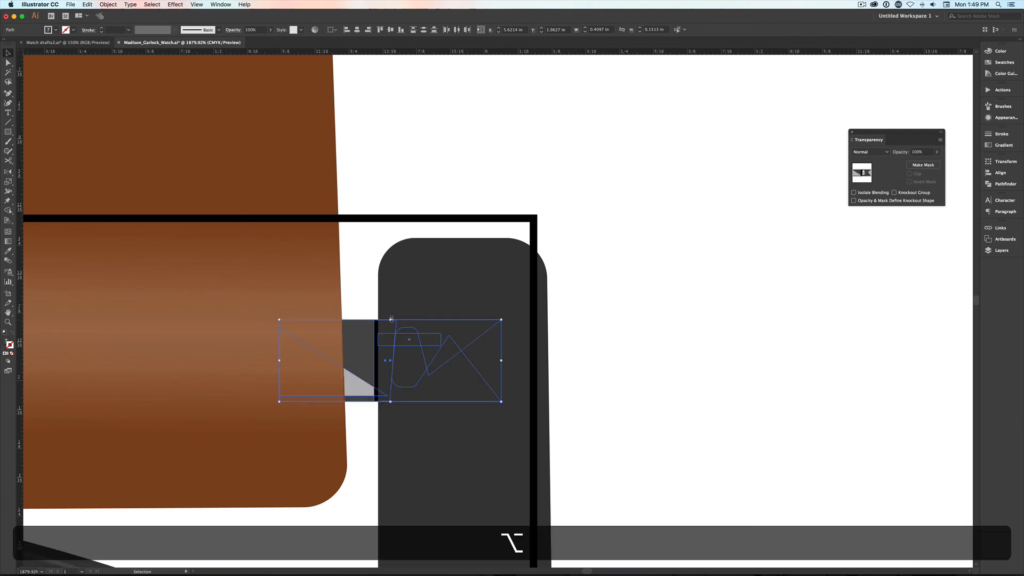
- Move the flipped upper-right pin against the strap so it fills the gap between strap and lug
key("v")
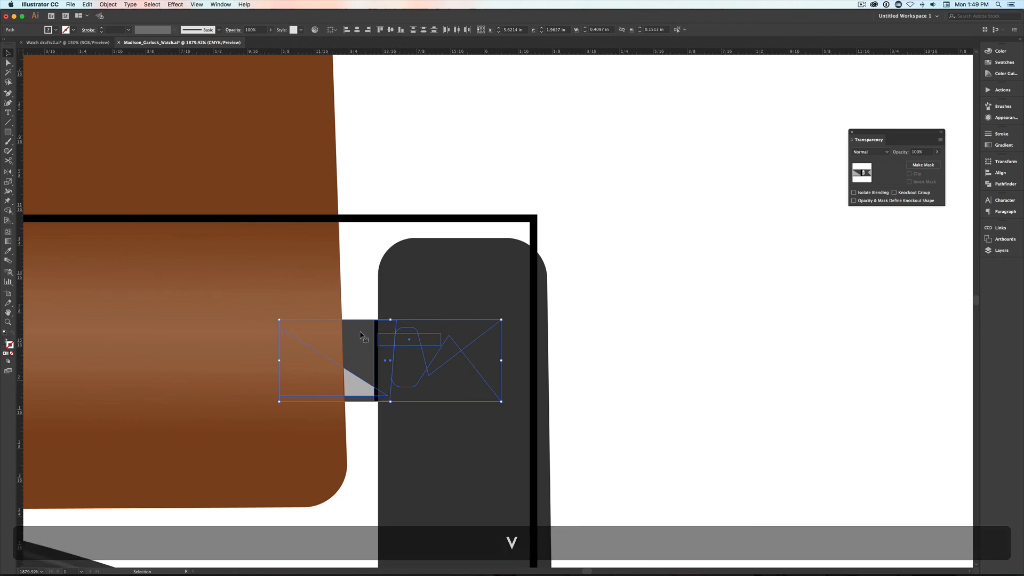
left_click_drag(360, 335, 313, 334)
left_click(346, 308)
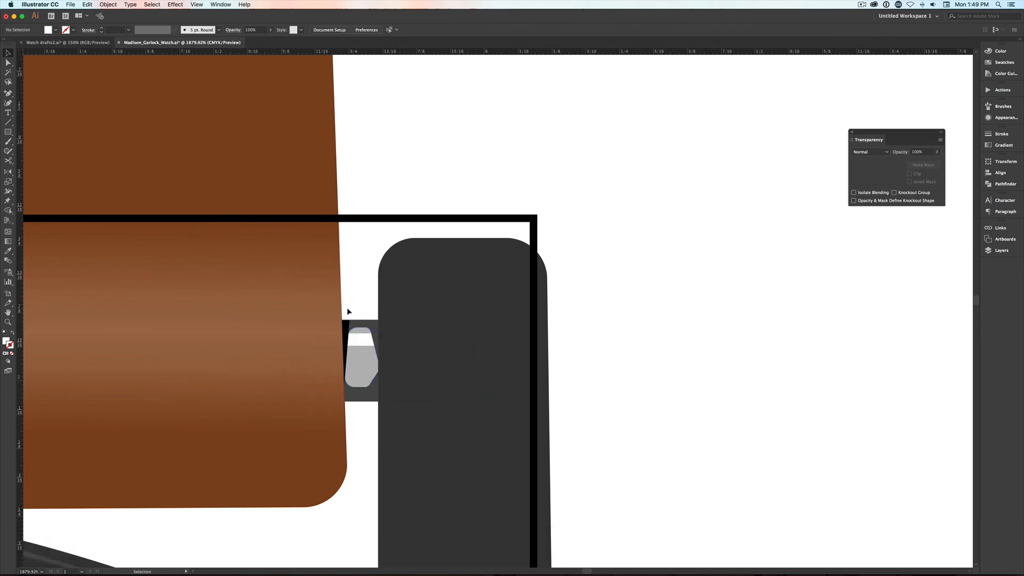
left_click(344, 332)
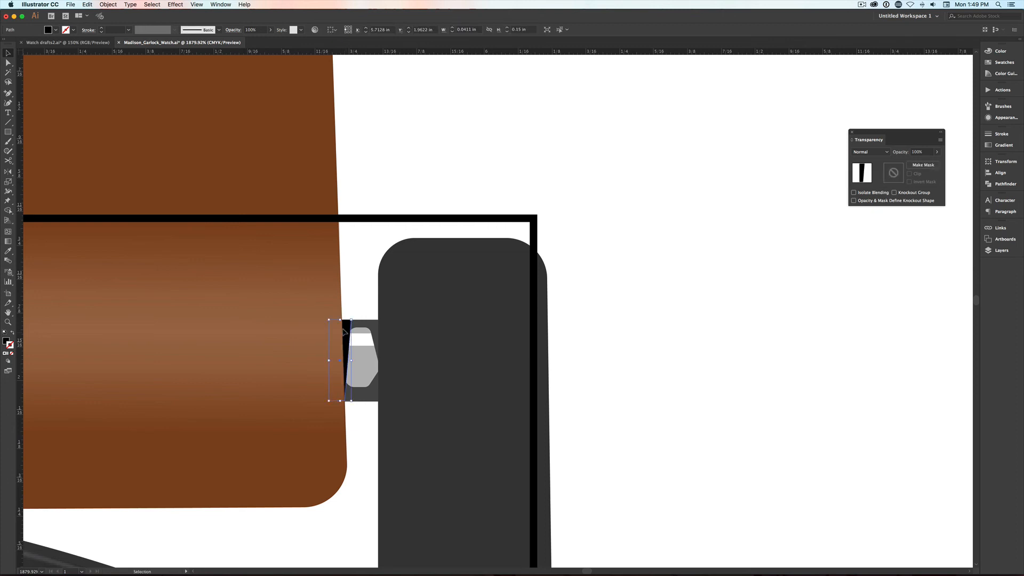
key("super+0")
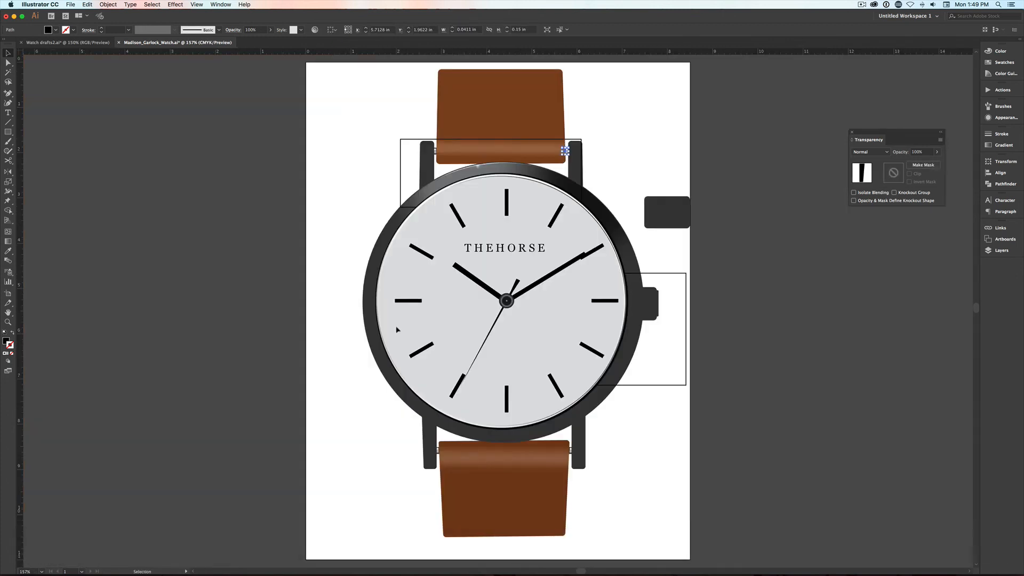
left_click(323, 286)
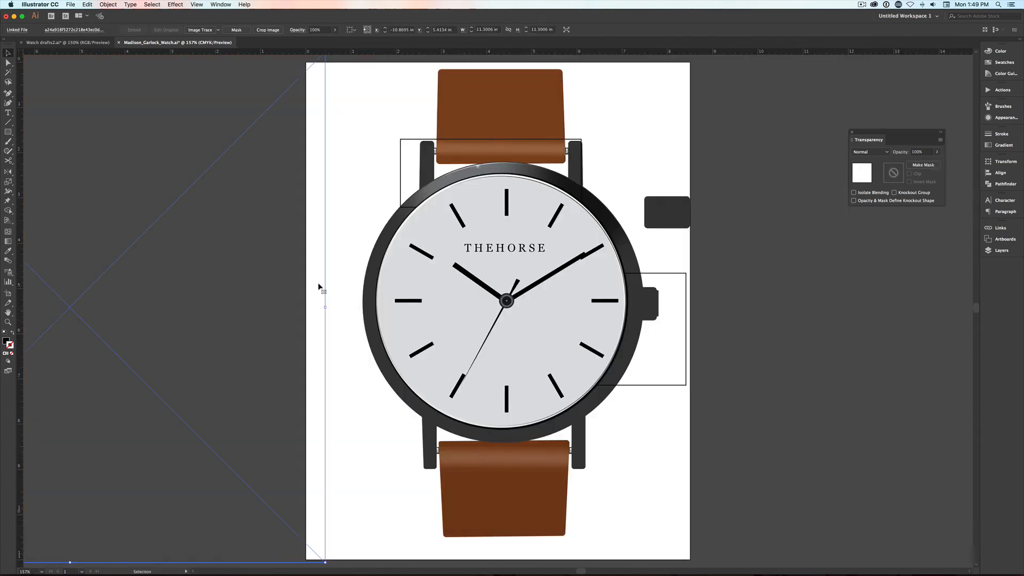